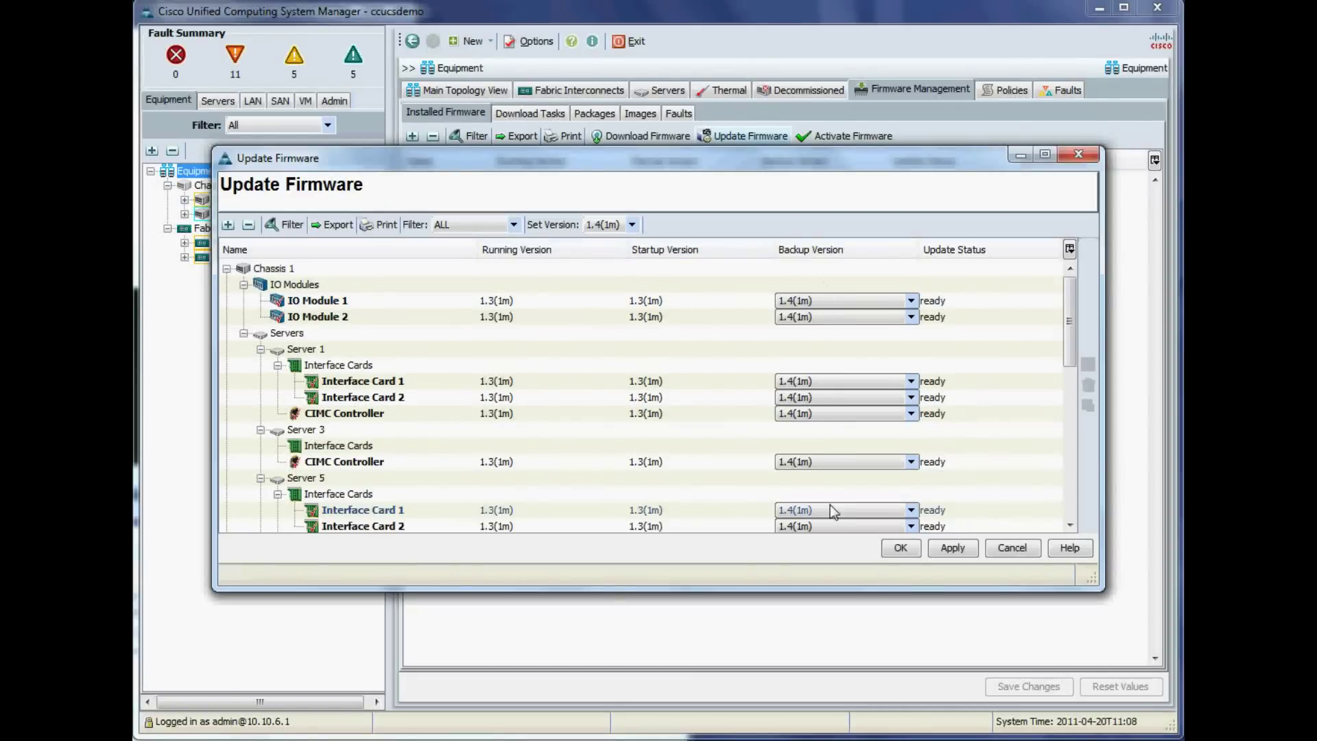
# - Apply 1.4(1m) as backup firmware to the IO modules, interface cards and CIMC controllers
pyautogui.moveTo(1068, 364); pyautogui.dragTo(685, 488)
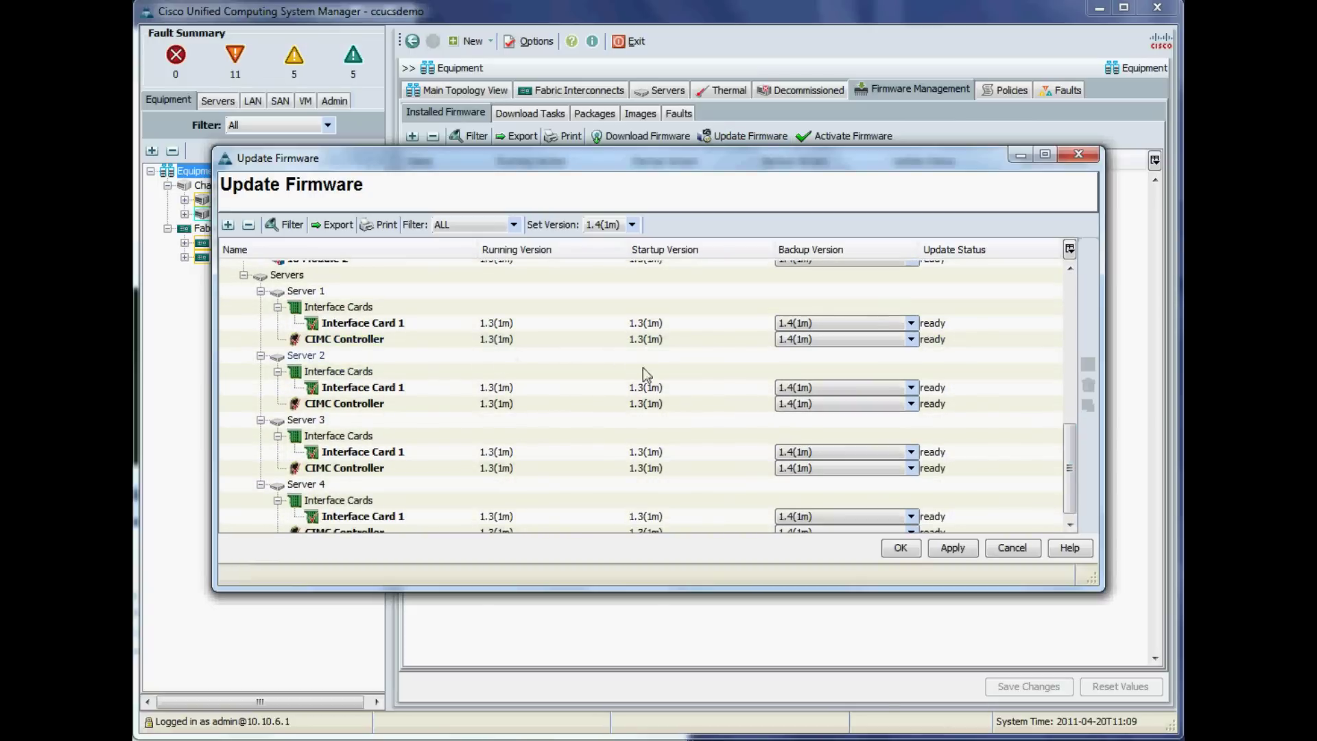
pyautogui.click(952, 547)
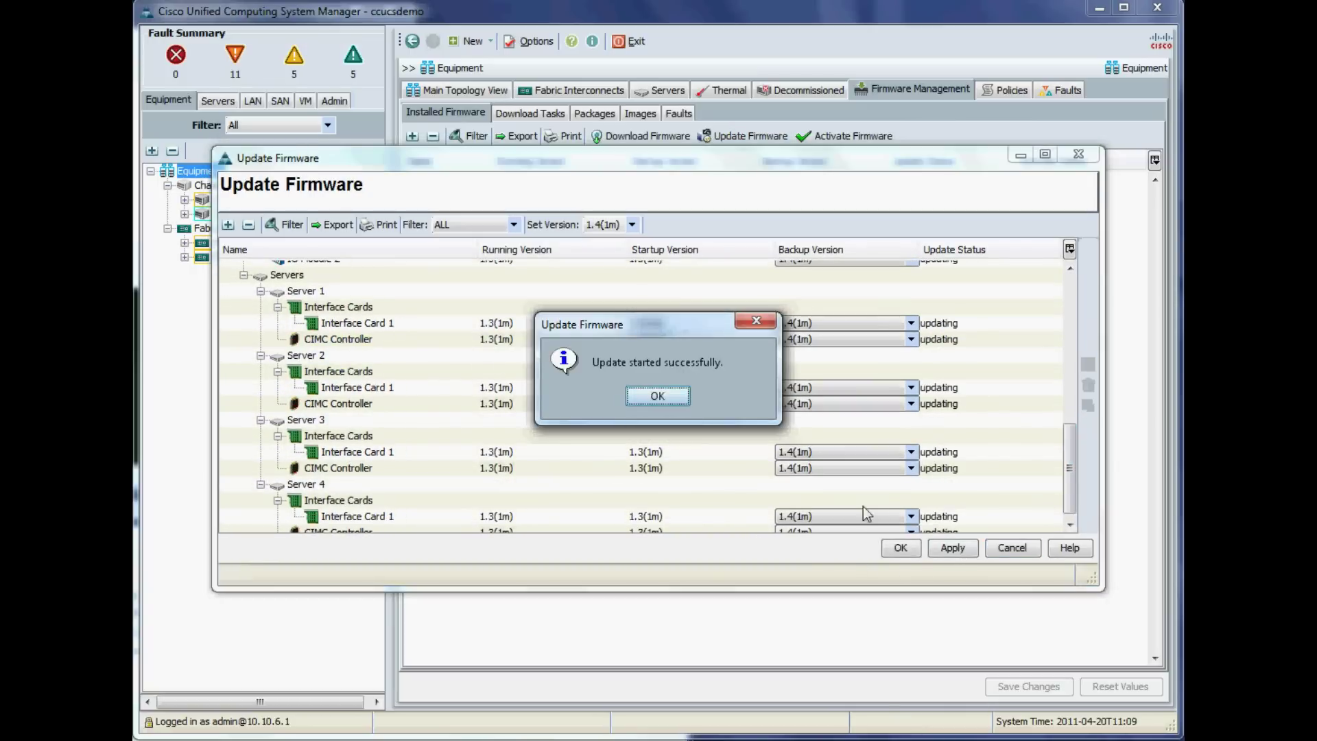
pyautogui.click(681, 402)
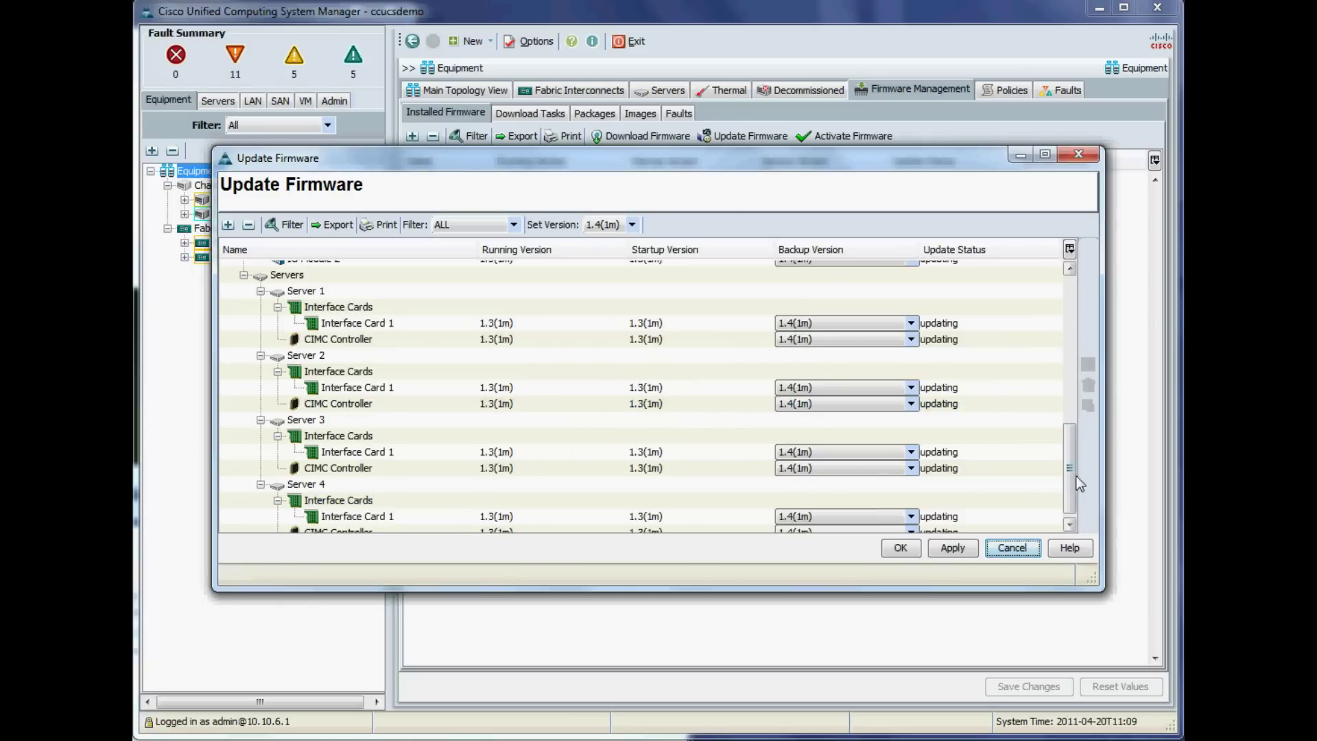
pyautogui.moveTo(1069, 480); pyautogui.dragTo(1101, 303)
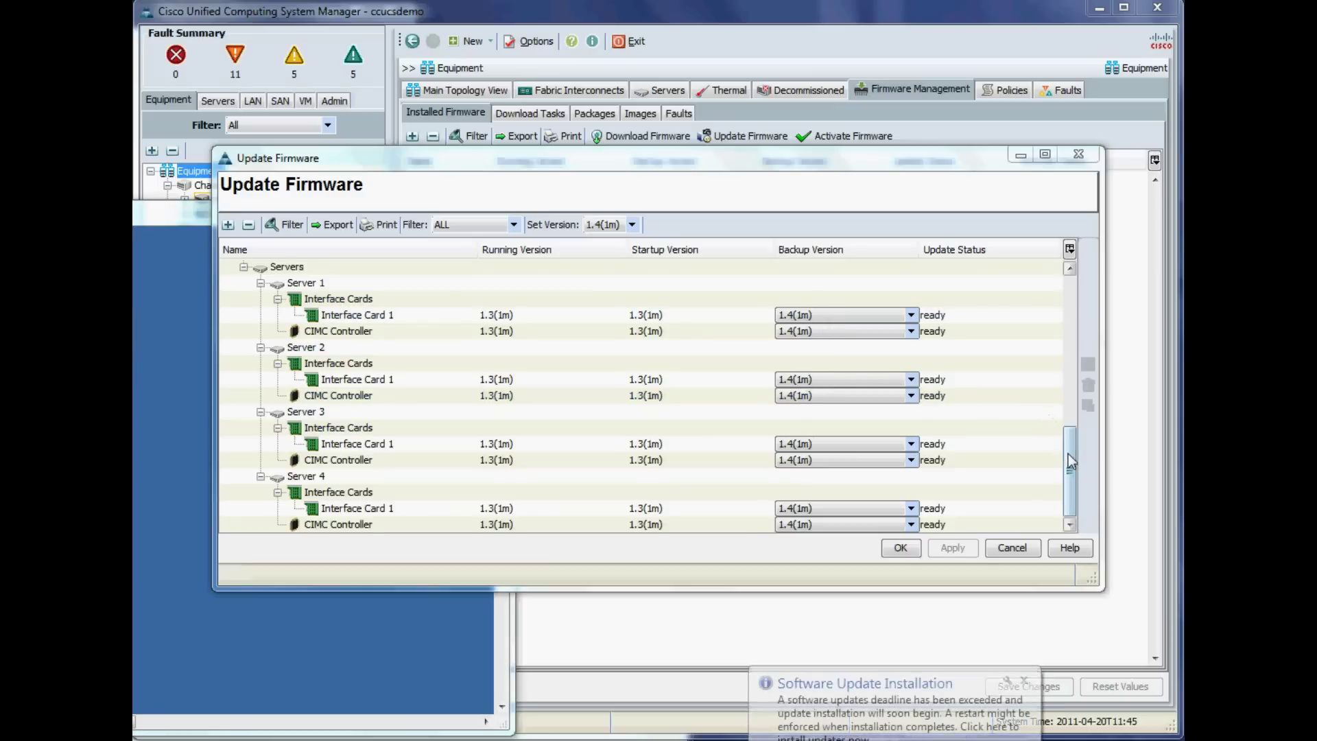
pyautogui.moveTo(1068, 454); pyautogui.dragTo(1074, 302)
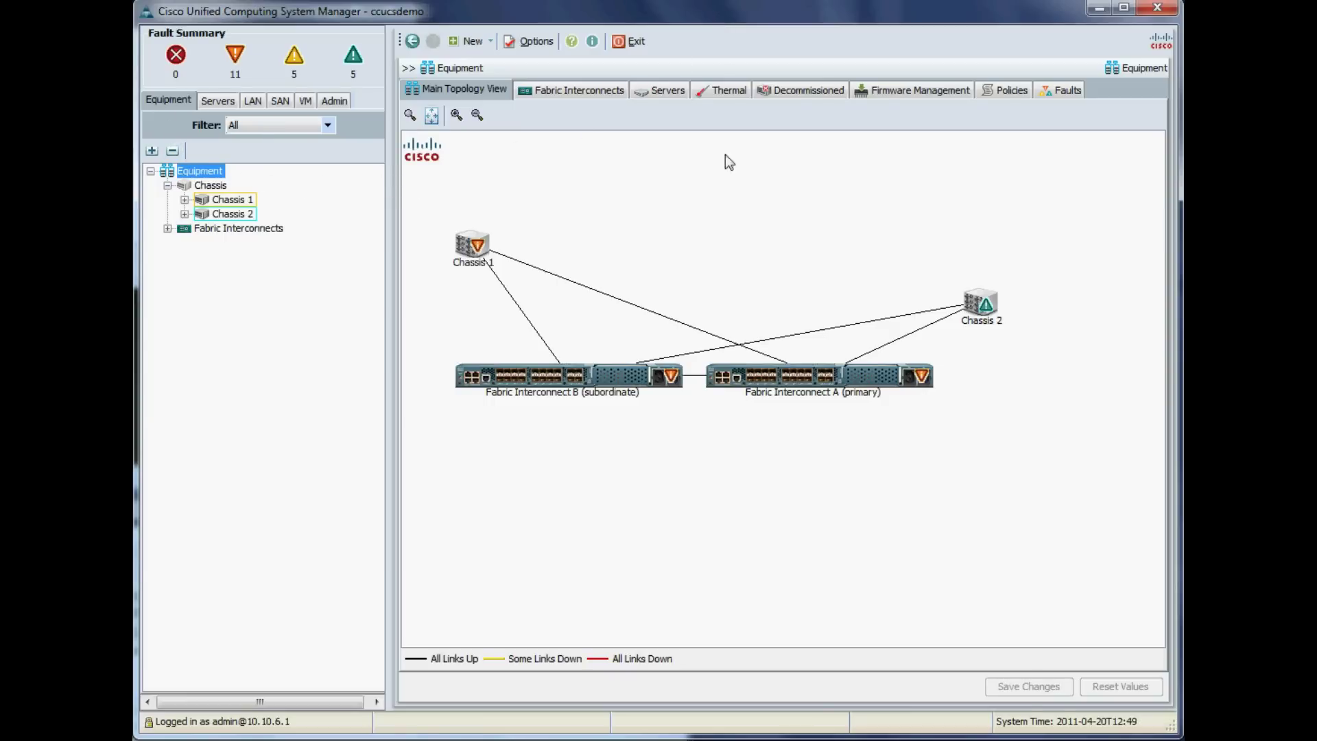
# - Activate 1.4(1m) as startup firmware on all interface cards, ignoring compatibility checks
pyautogui.click(915, 93)
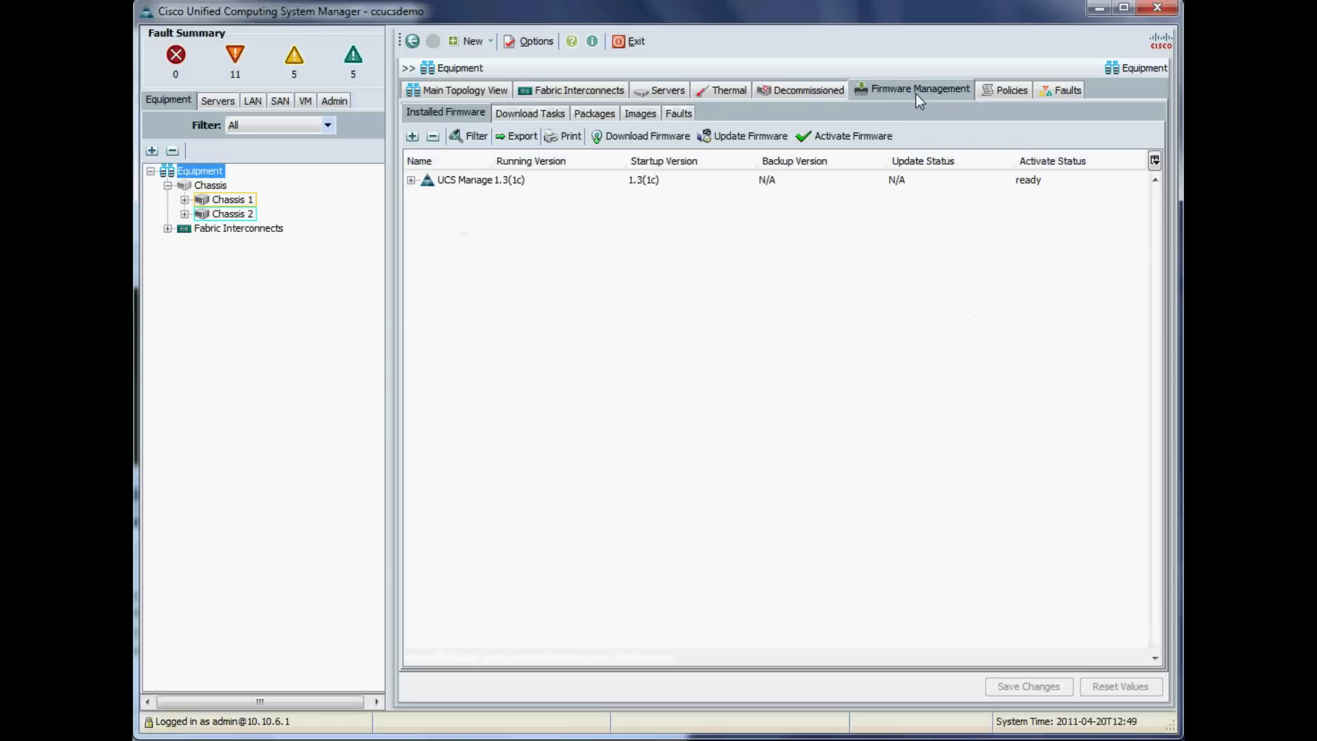
pyautogui.click(867, 139)
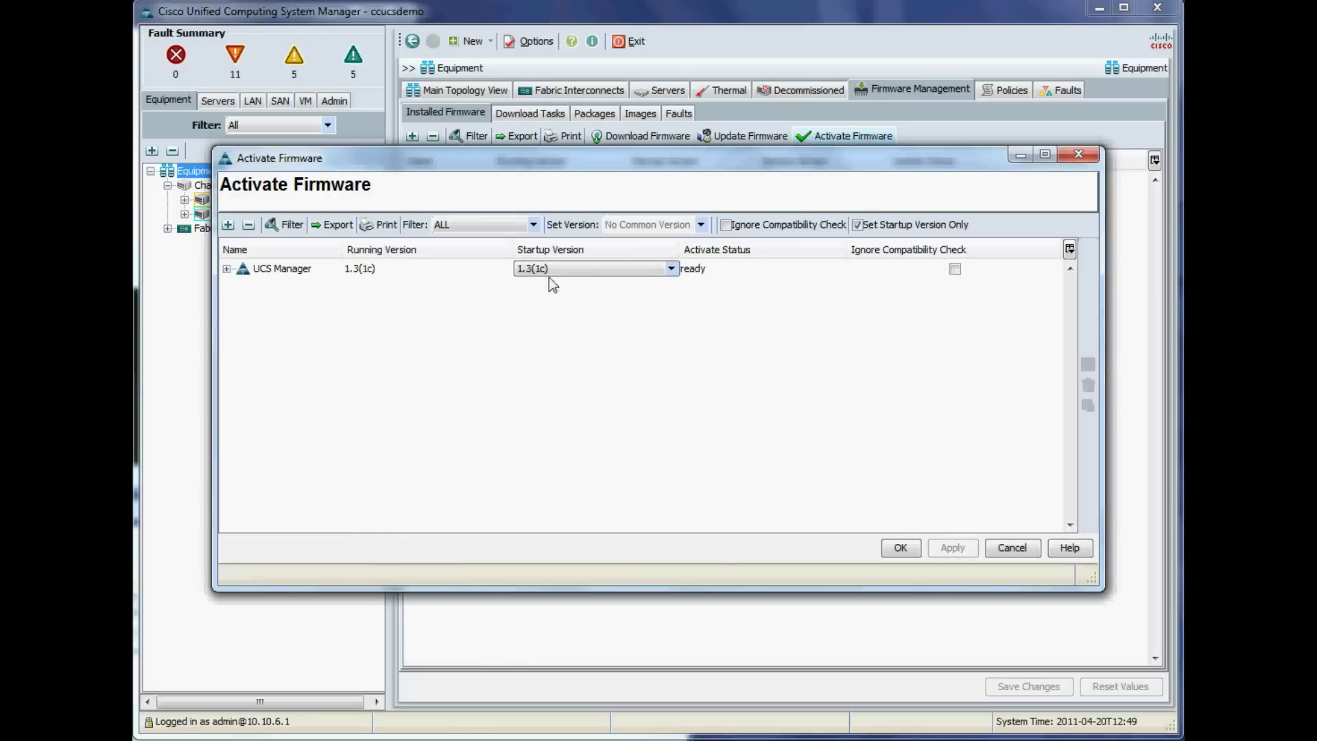
pyautogui.click(532, 225)
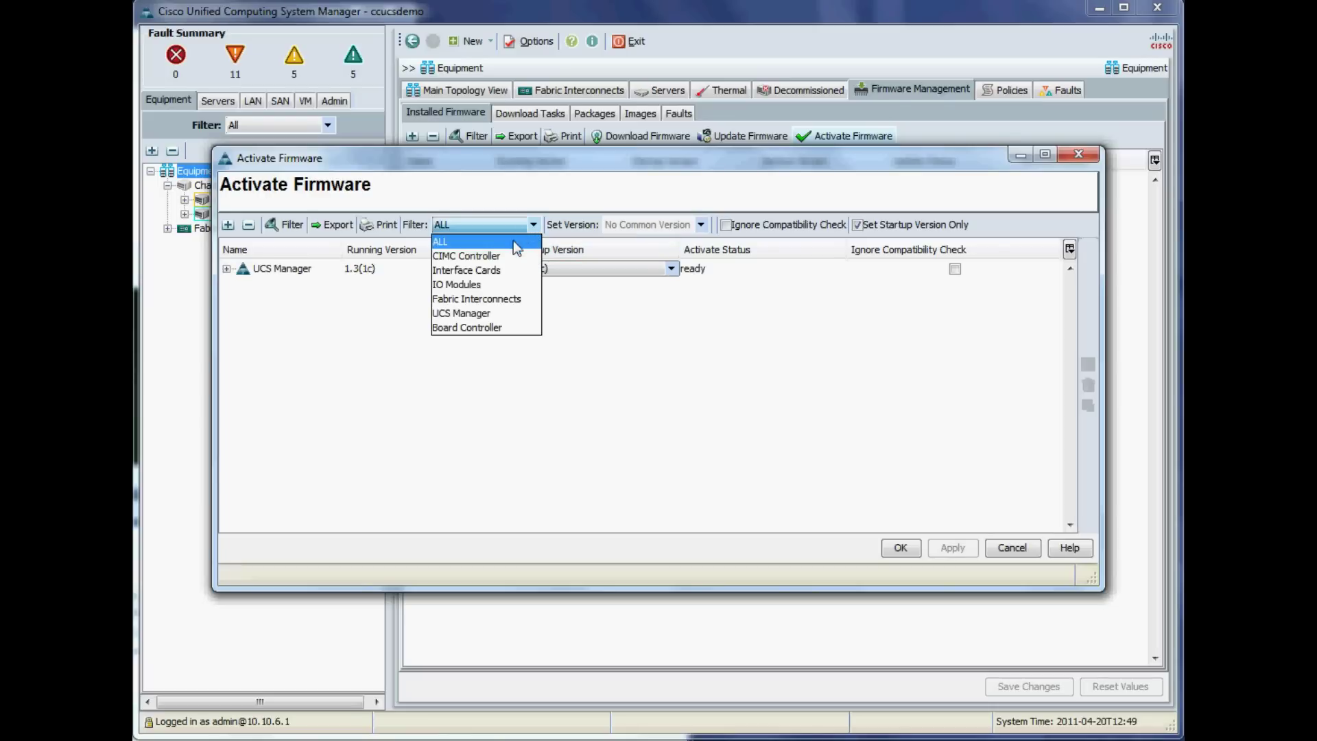
pyautogui.click(487, 273)
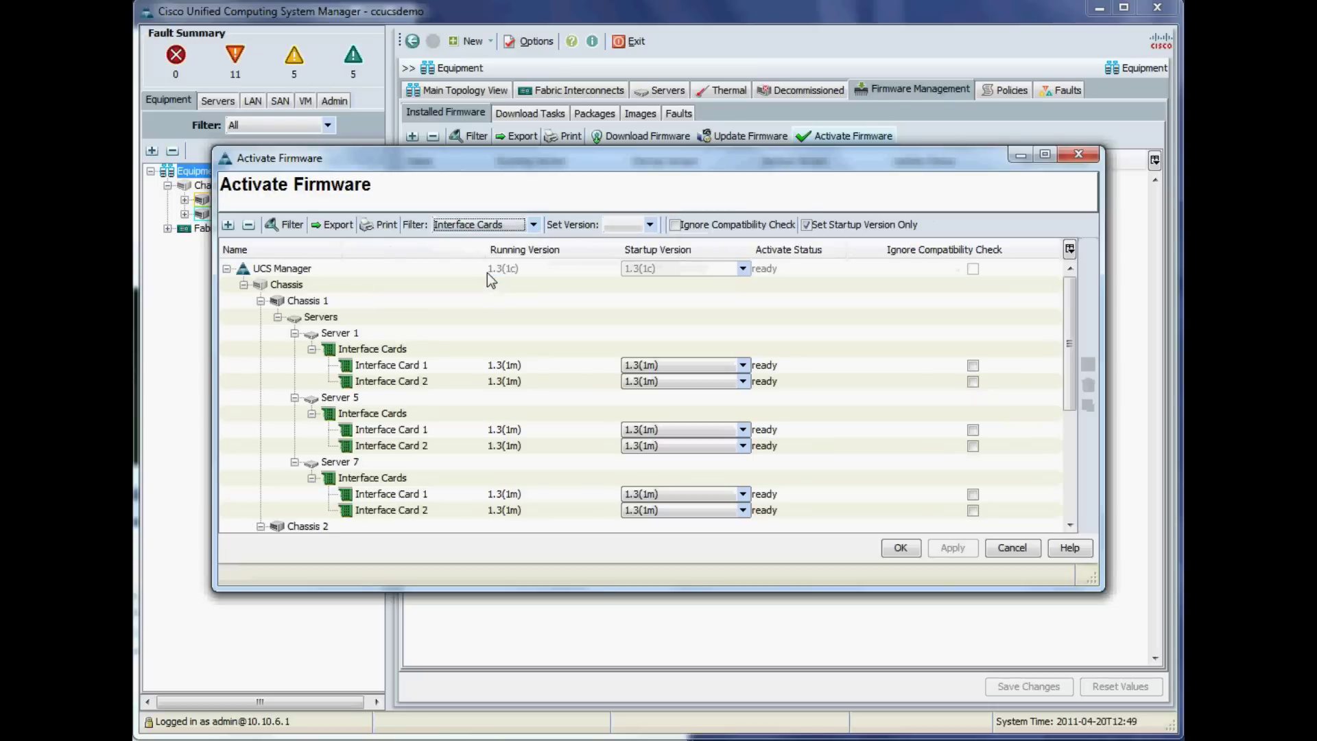
pyautogui.click(649, 224)
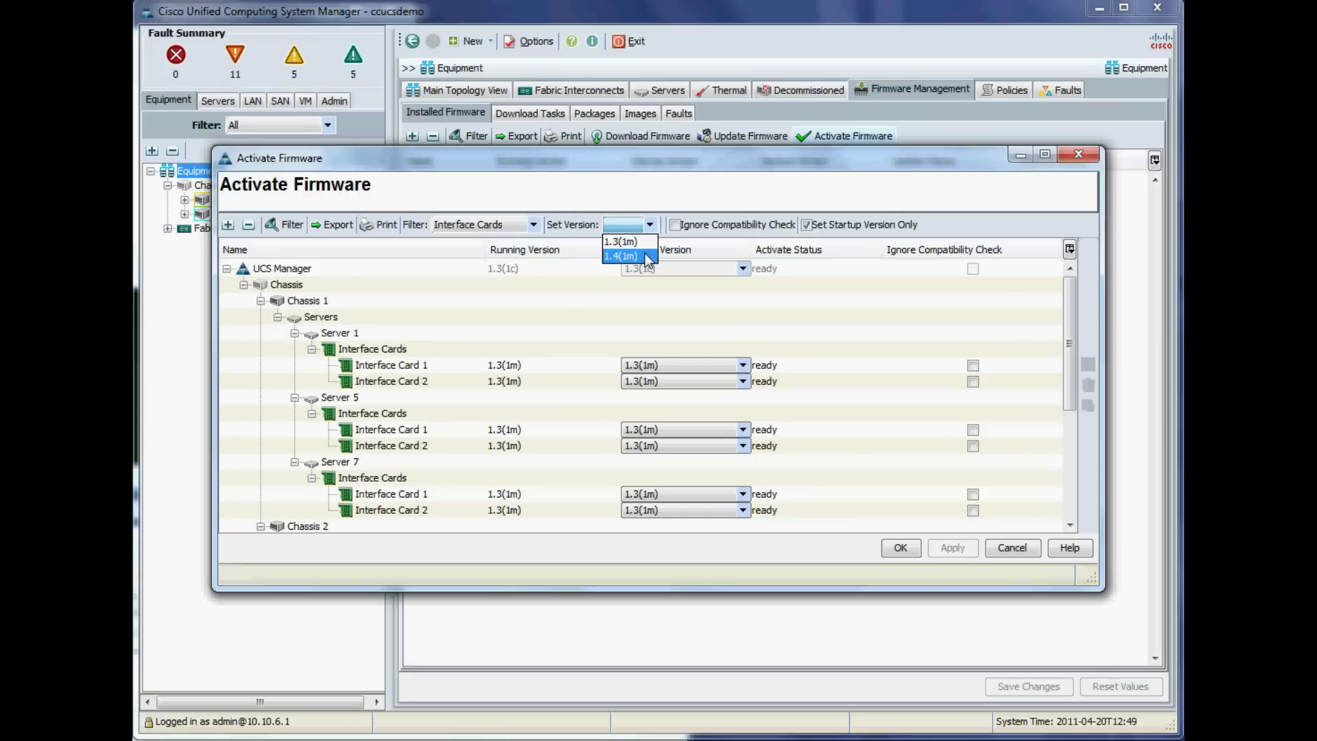
pyautogui.click(645, 255)
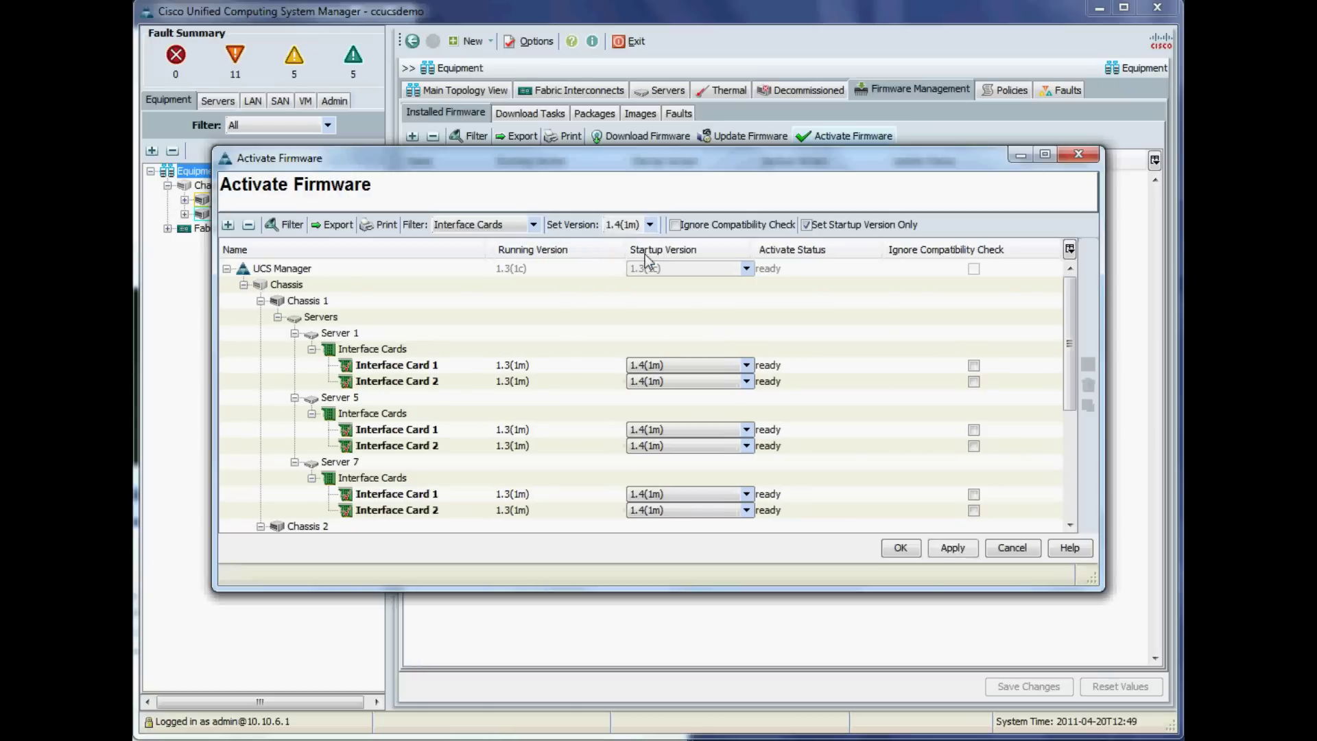
pyautogui.click(677, 225)
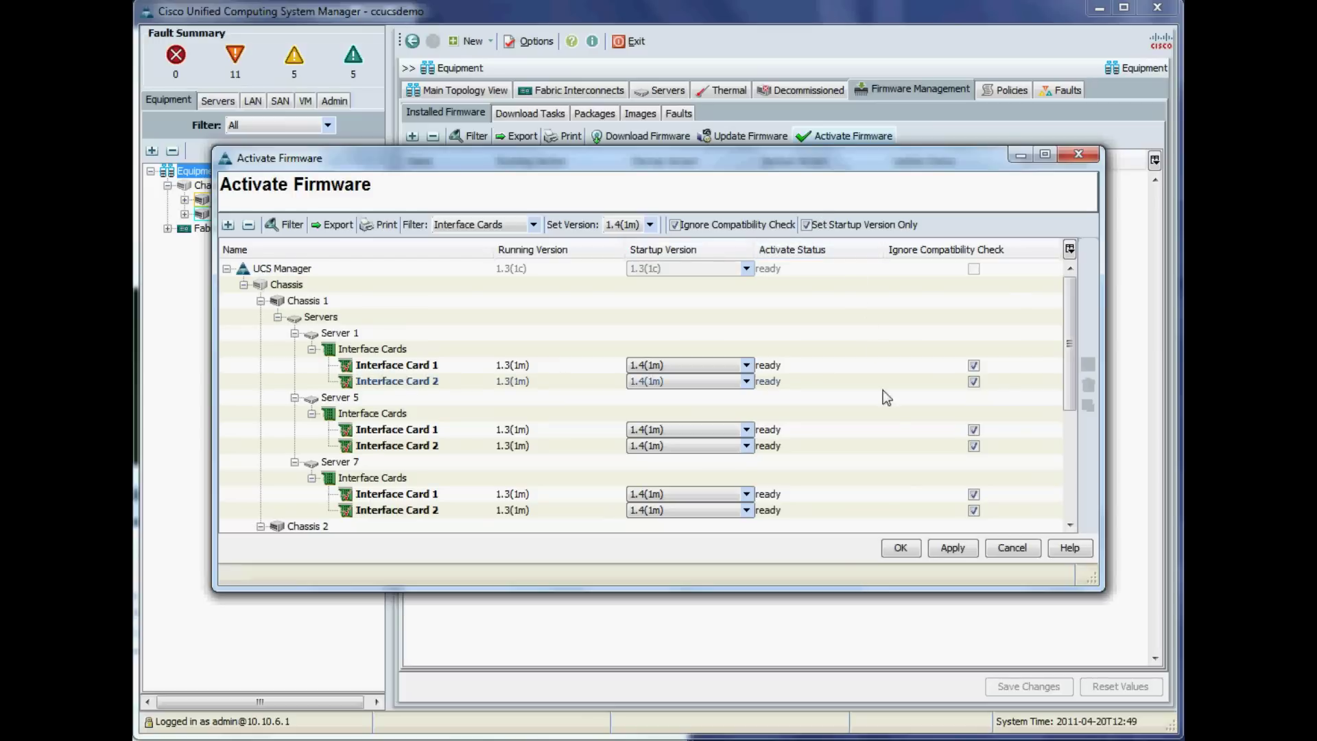
pyautogui.click(949, 556)
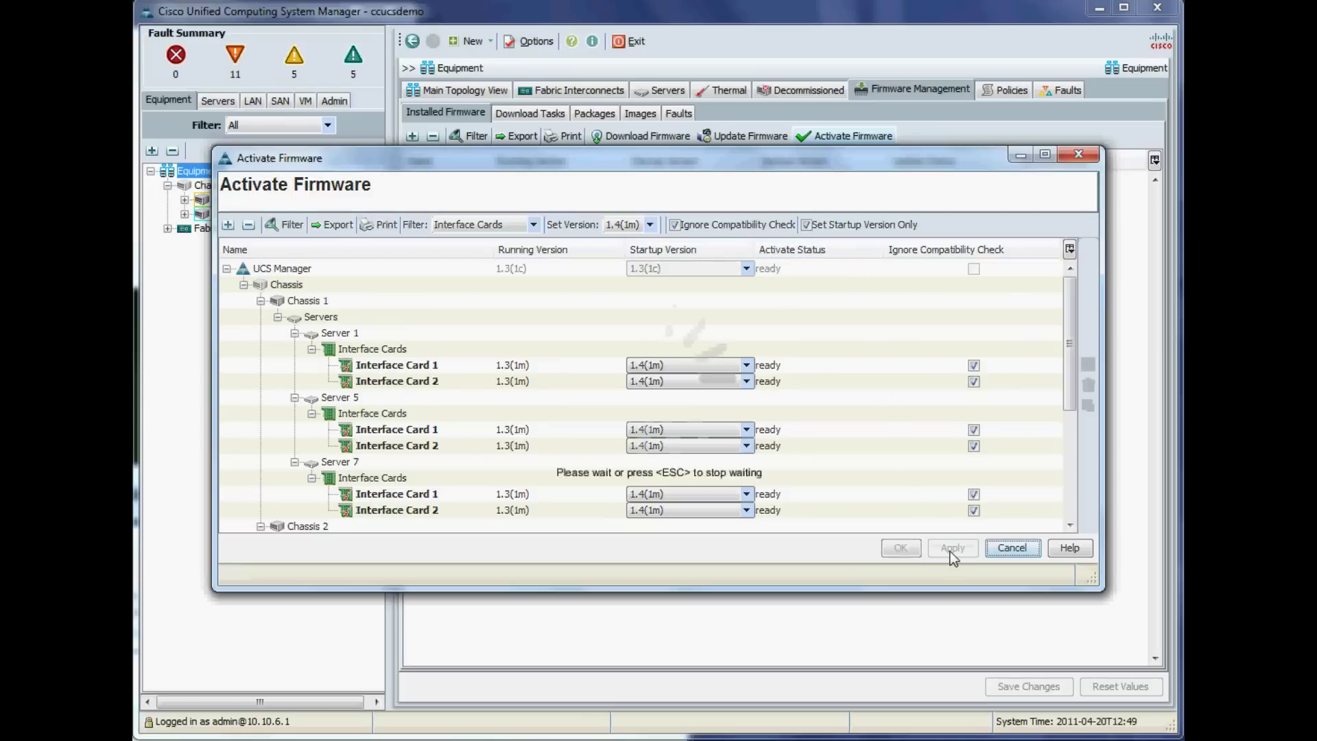
pyautogui.click(674, 398)
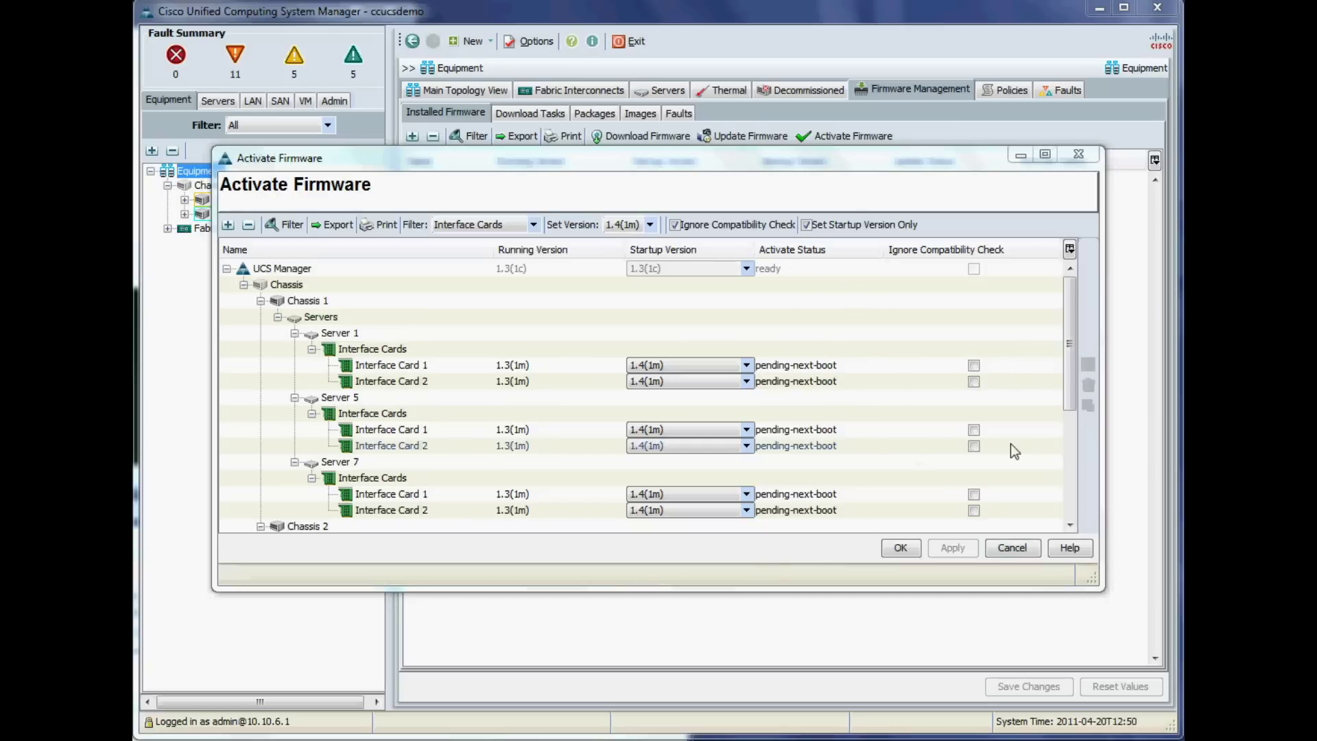
pyautogui.moveTo(1069, 363); pyautogui.dragTo(1028, 368)
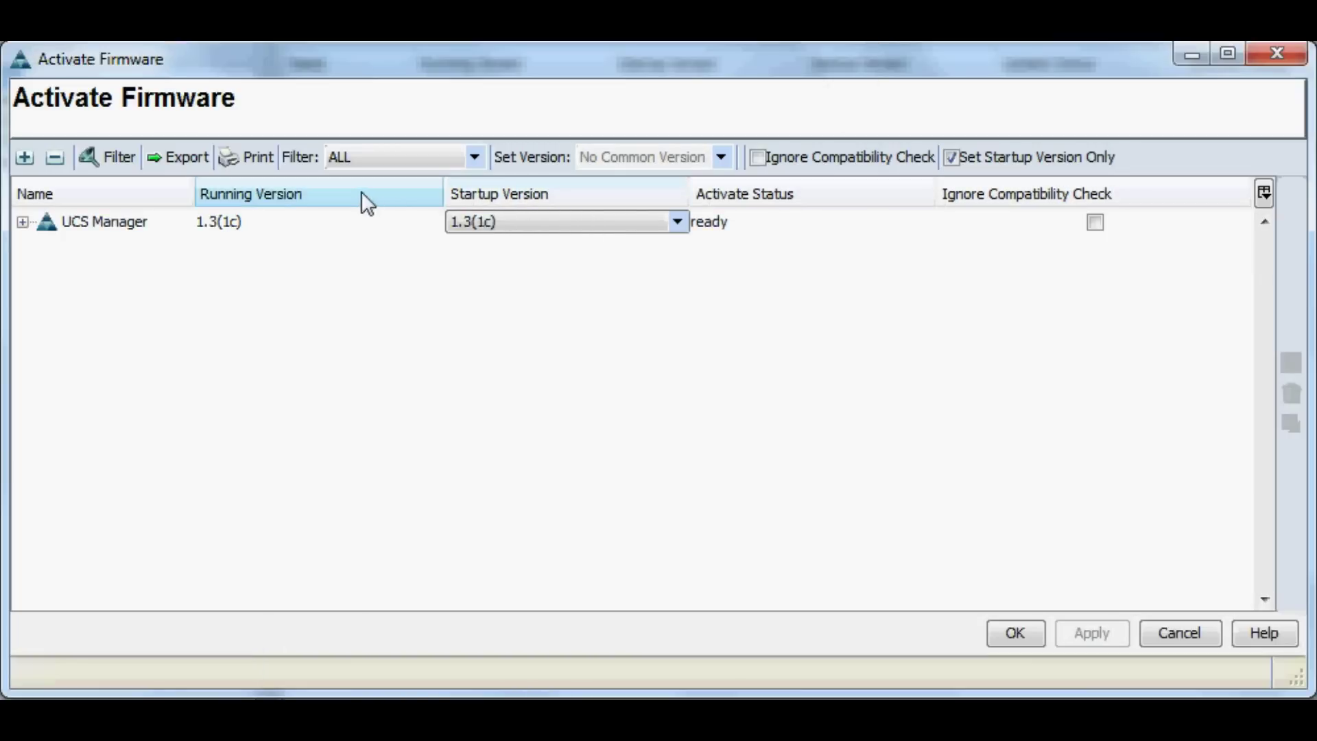
# - Activate 1.4(1m) on all CIMC controllers, skipping compatibility checks, then close Activate Firmware
pyautogui.click(474, 157)
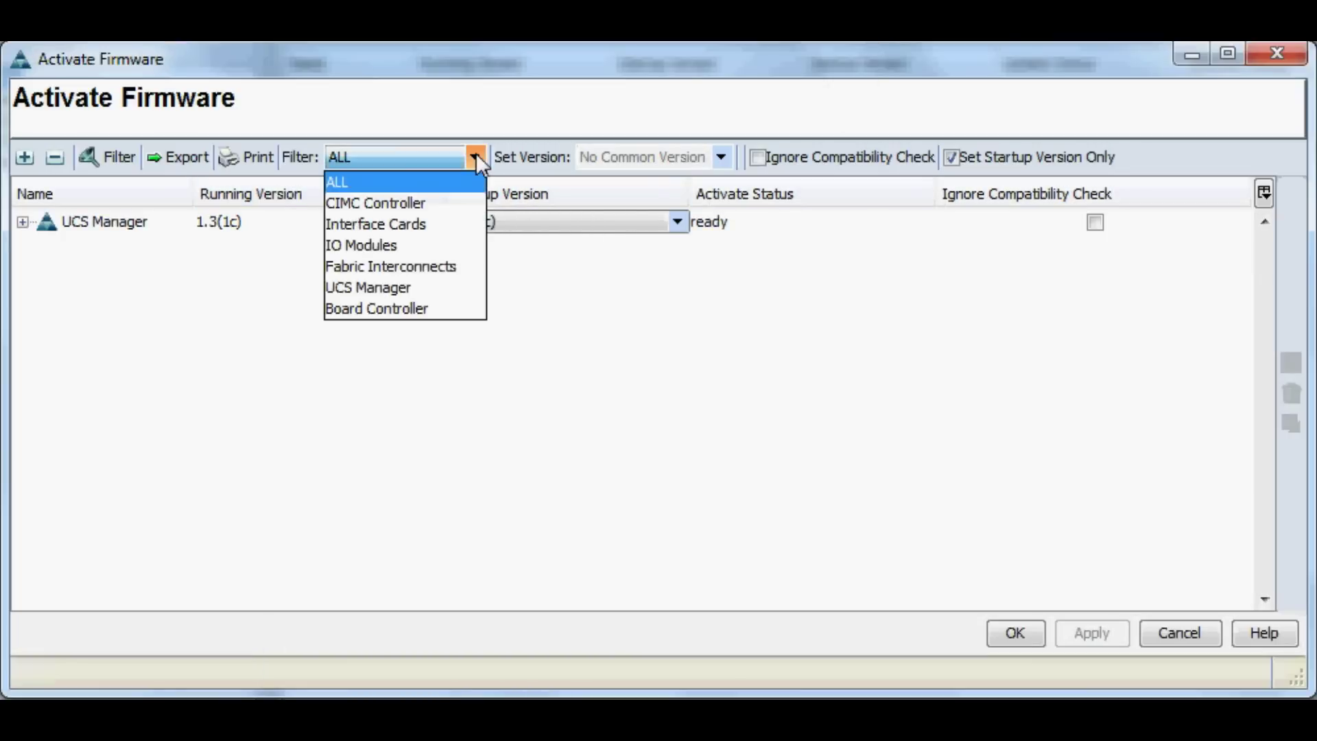
pyautogui.click(411, 203)
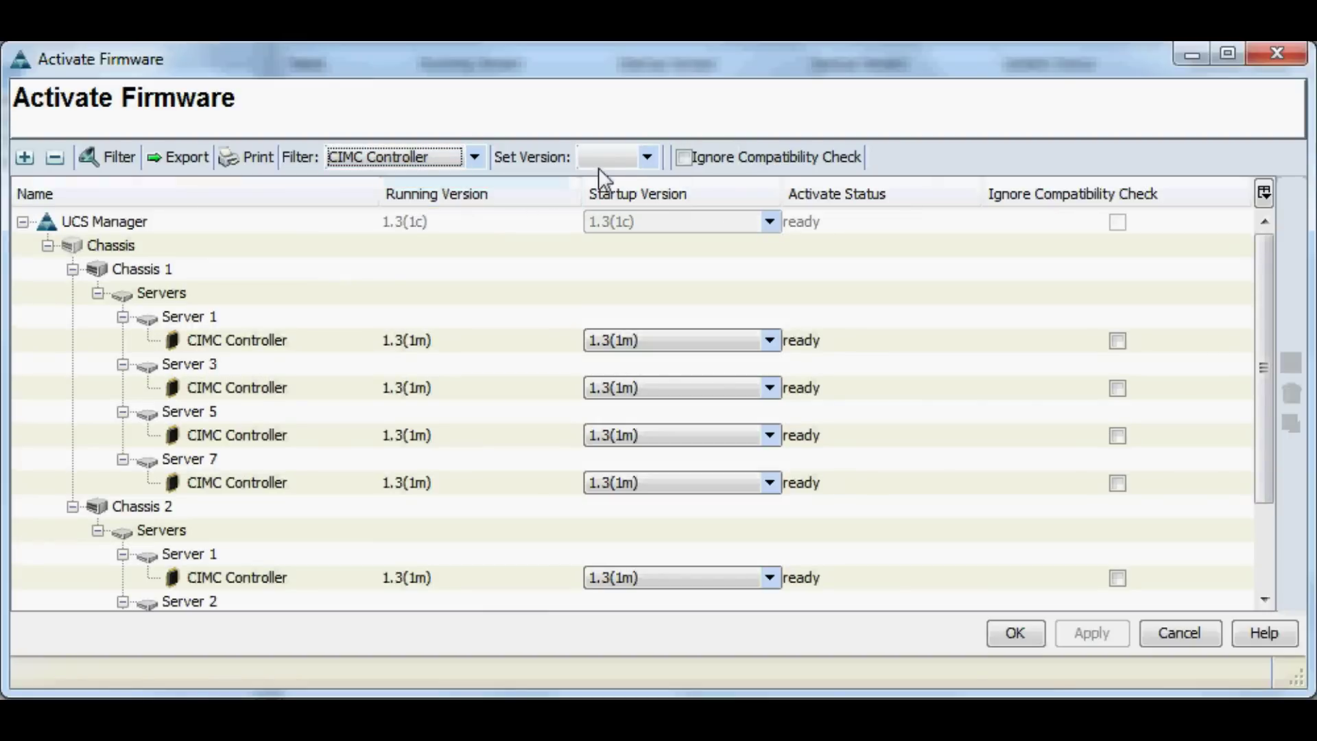
pyautogui.click(648, 158)
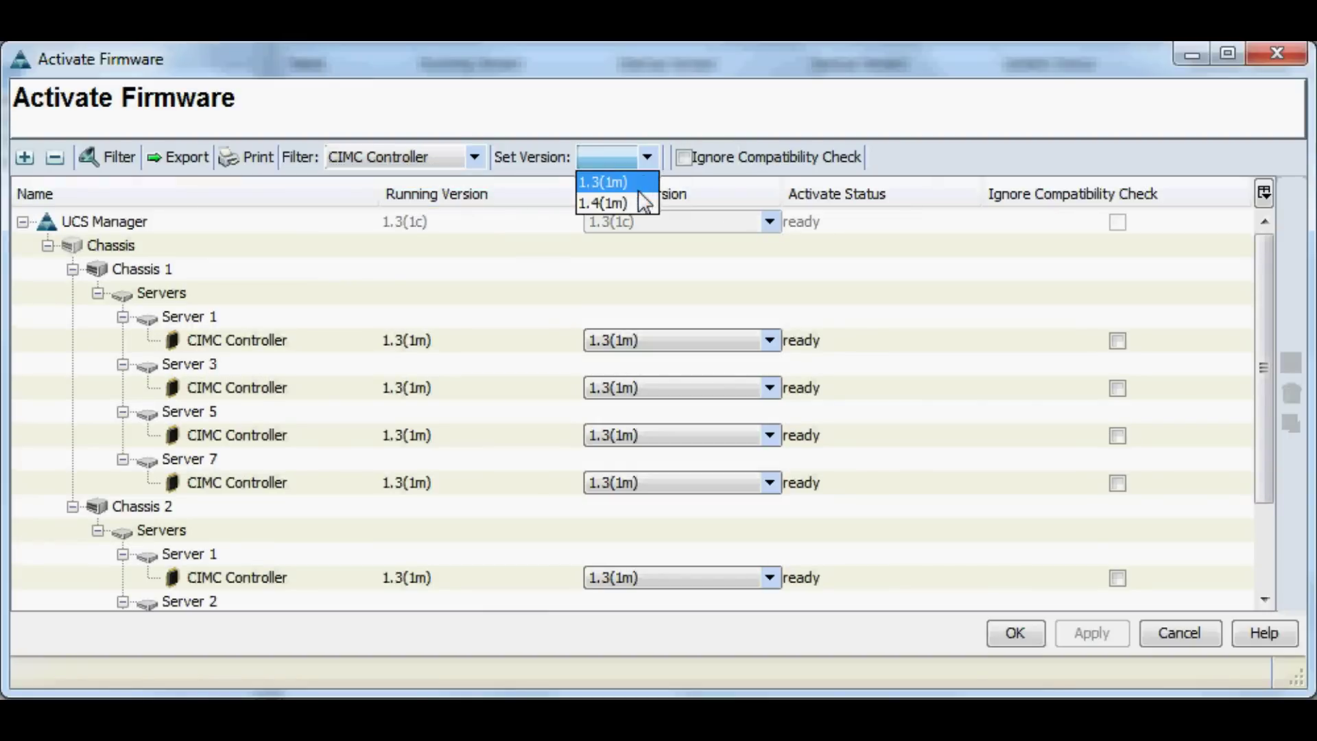
pyautogui.click(603, 203)
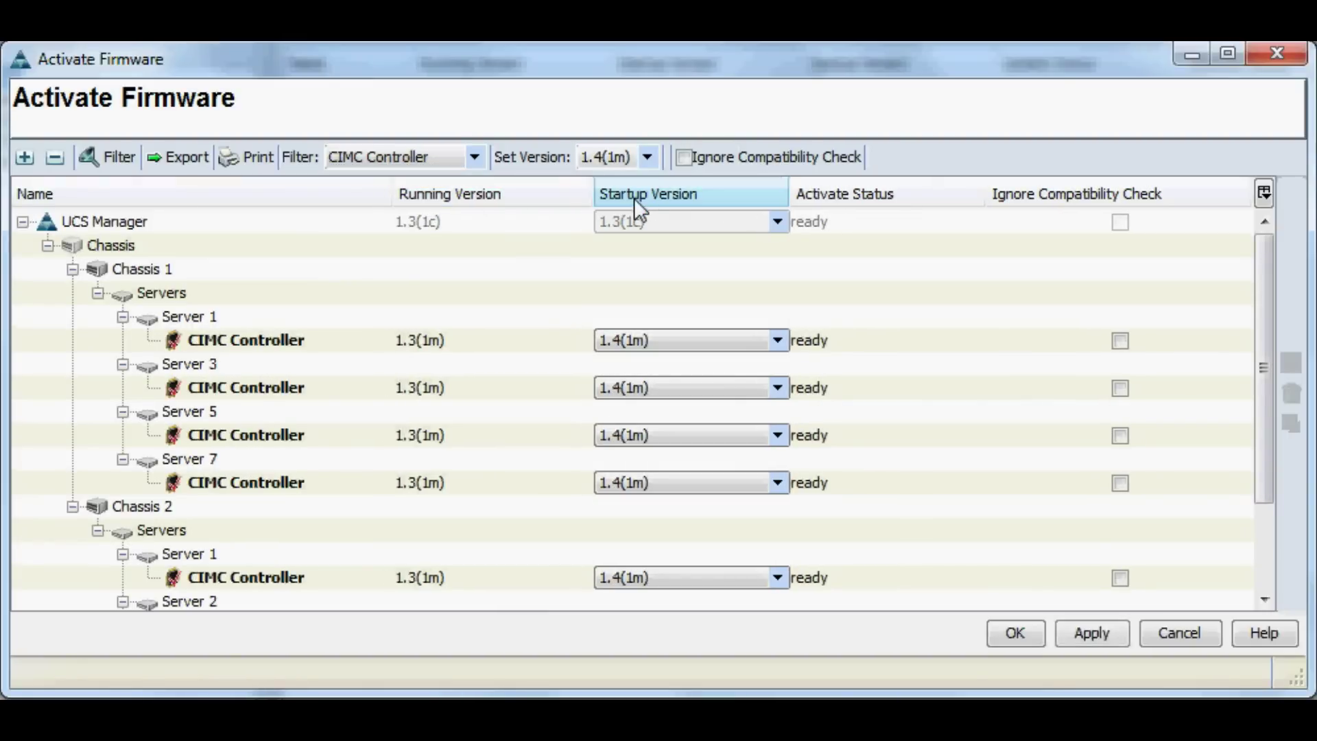
pyautogui.click(684, 157)
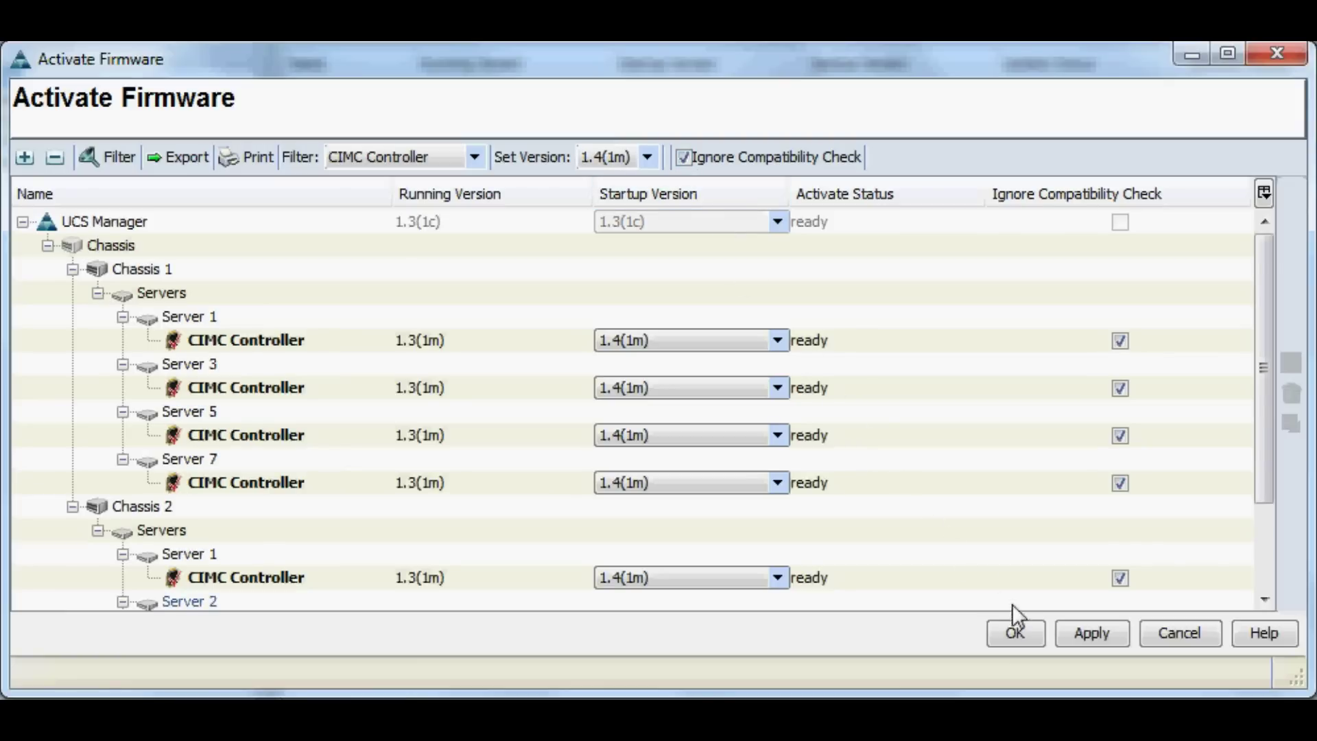
pyautogui.click(1090, 632)
pyautogui.click(655, 410)
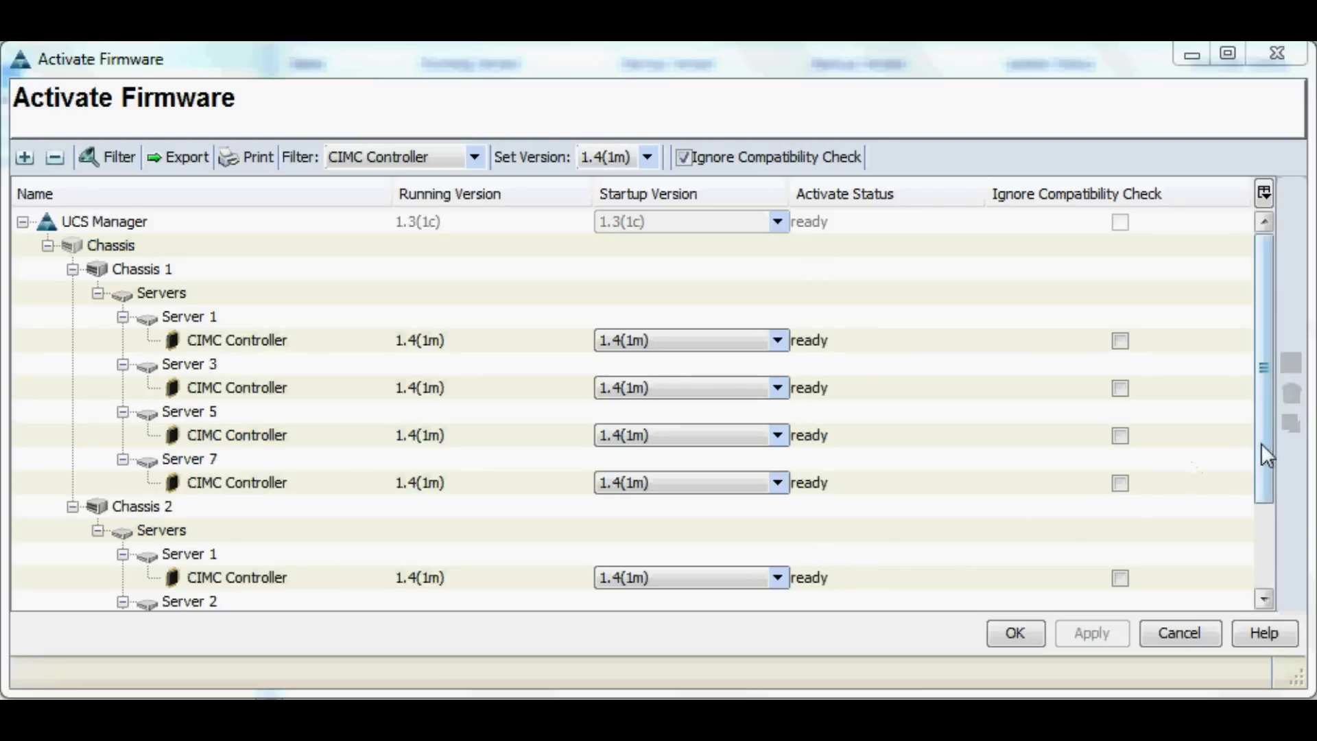
pyautogui.moveTo(1262, 444); pyautogui.dragTo(1252, 611)
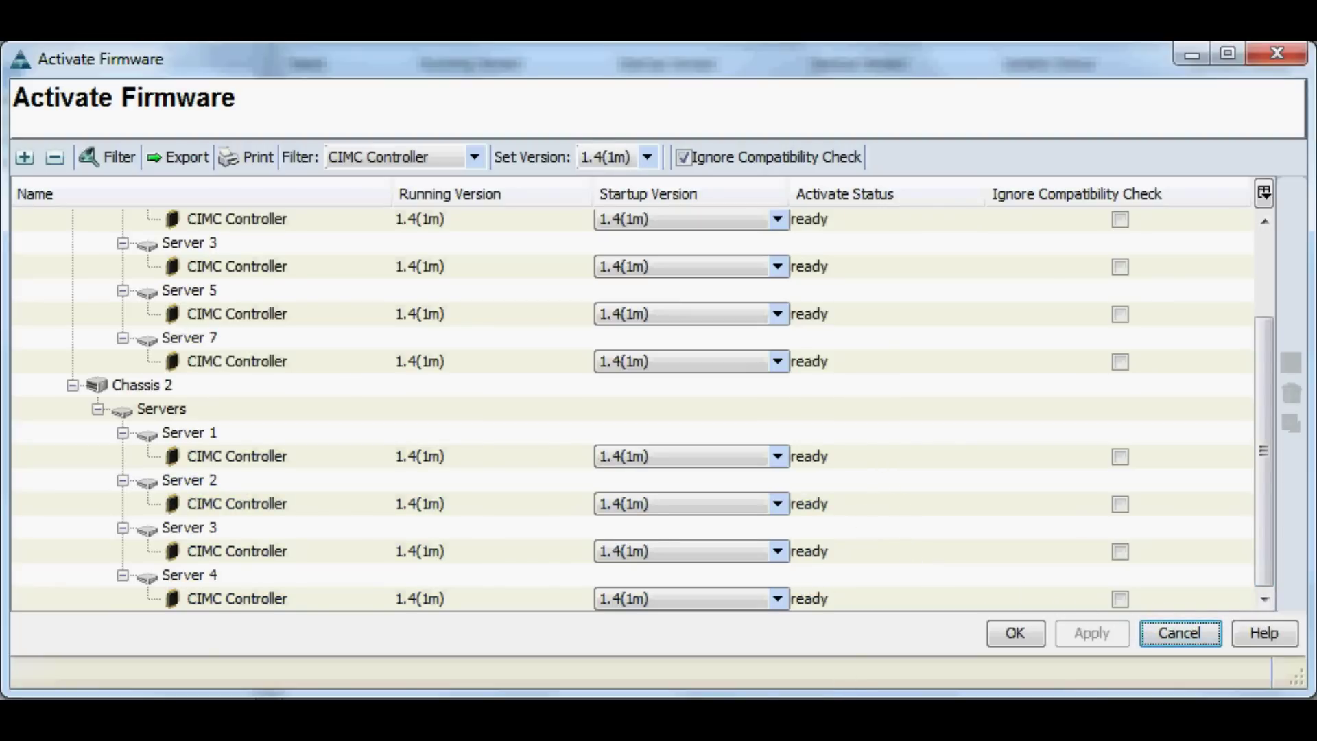
pyautogui.click(1180, 633)
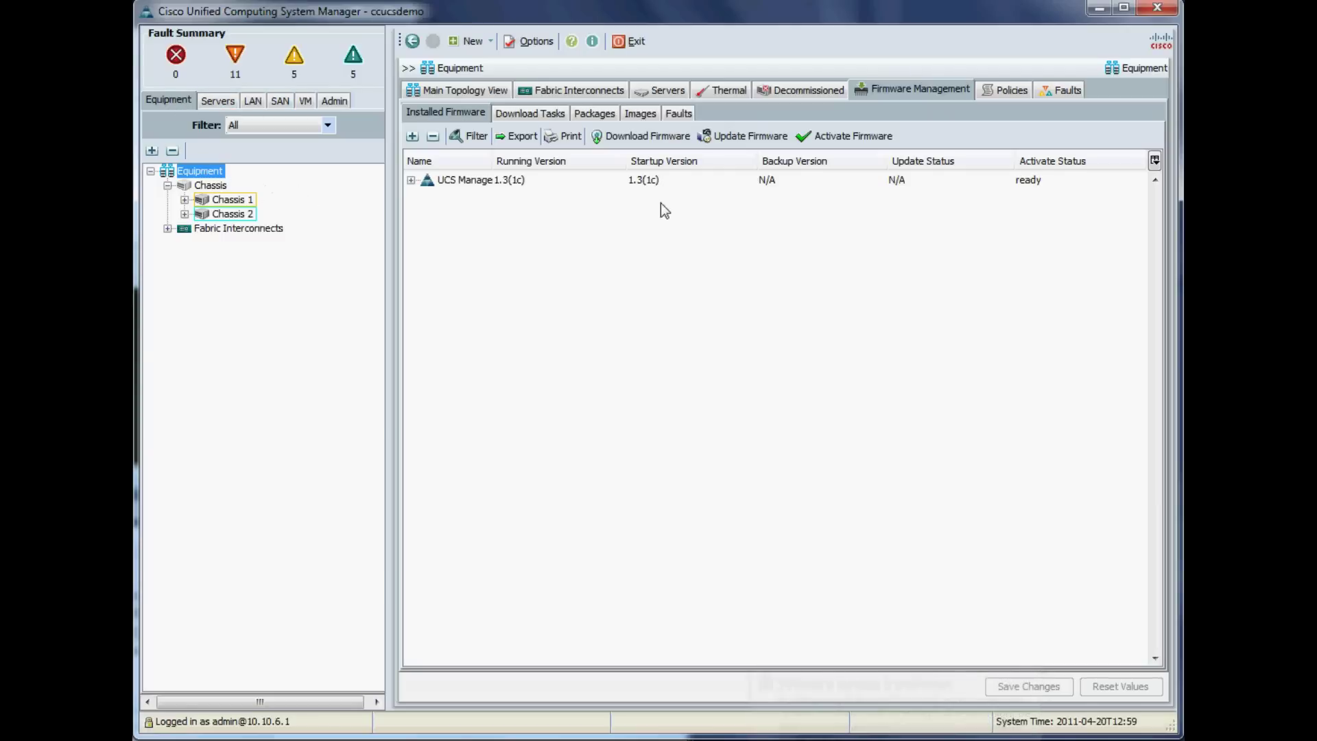
# - Activate 1.4(1m) as startup firmware on the four IO modules, ignoring compatibility checks
pyautogui.click(852, 136)
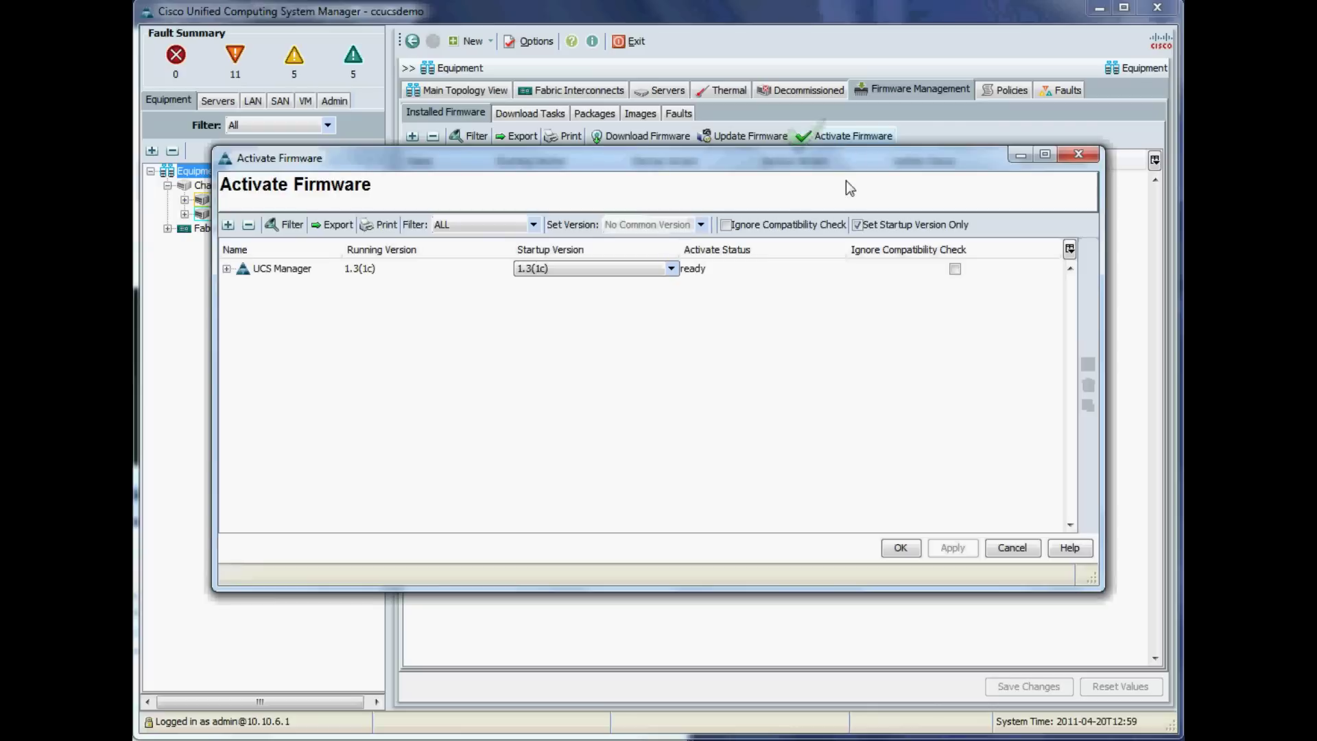
pyautogui.click(533, 226)
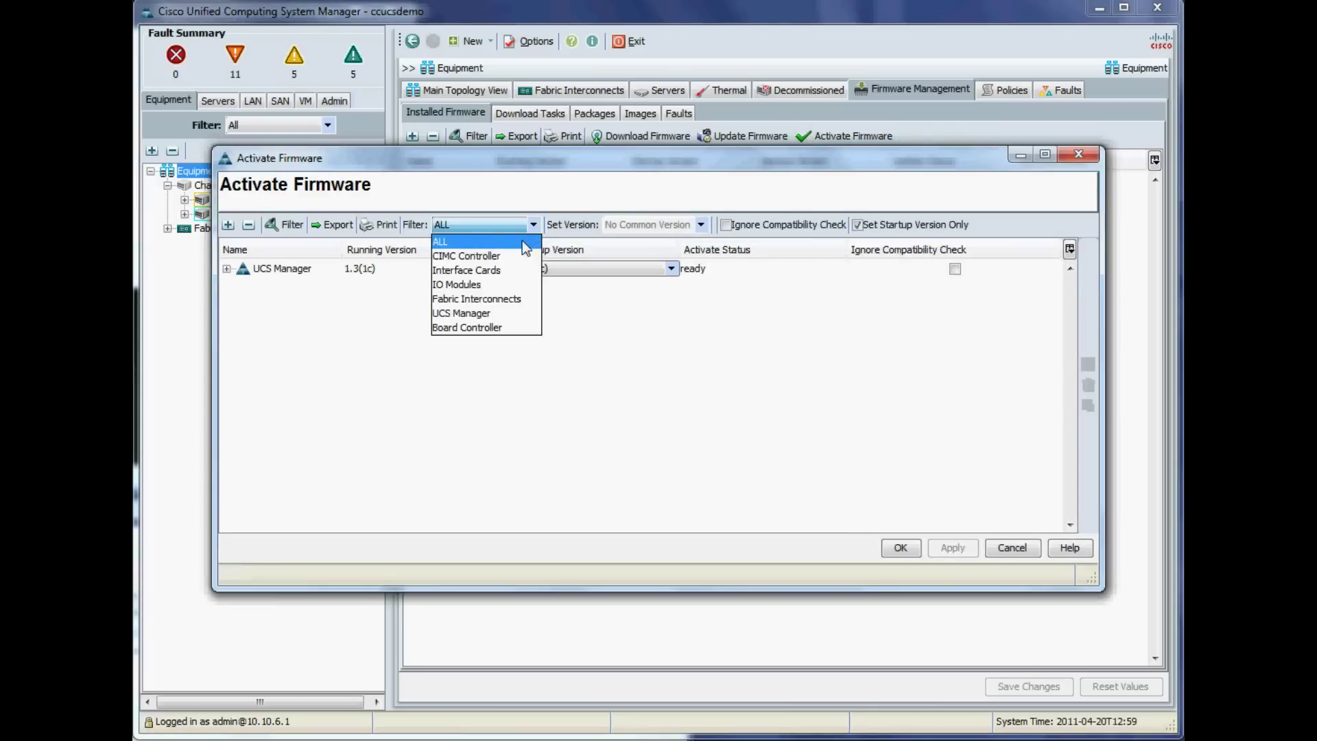
pyautogui.click(478, 284)
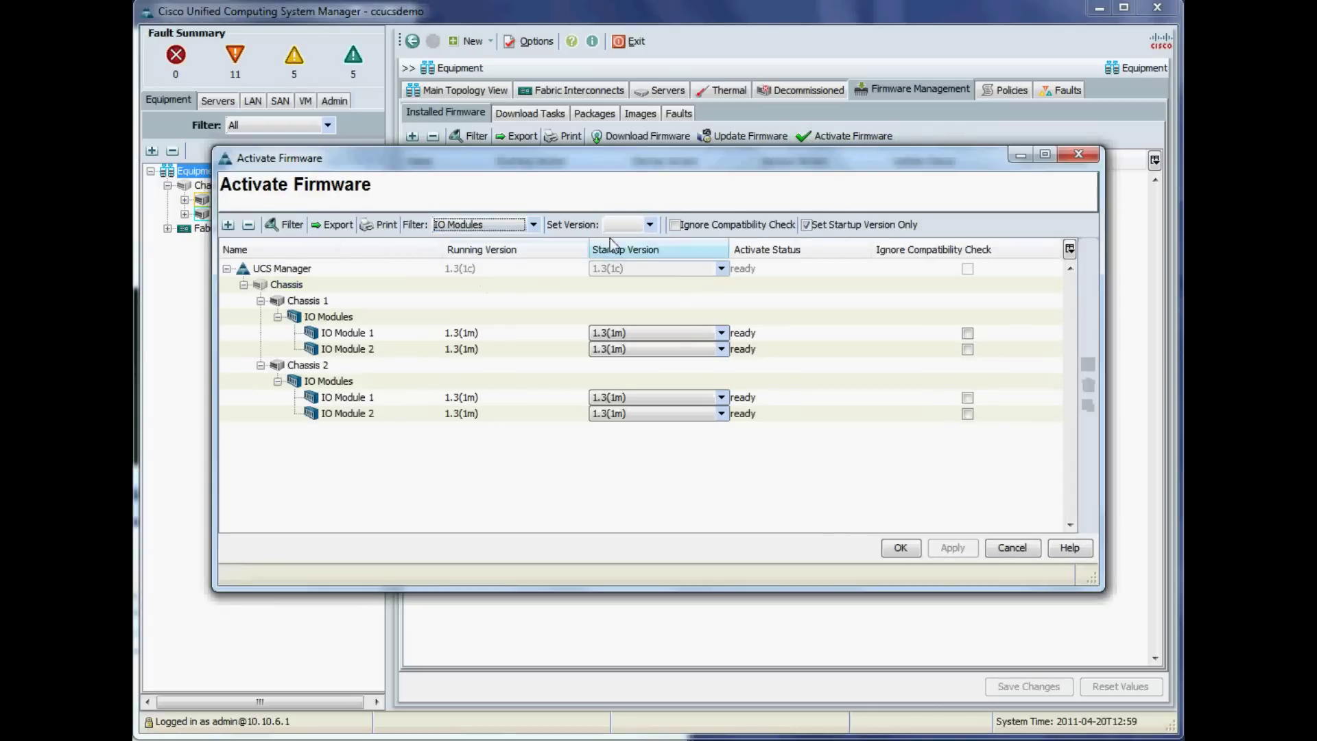
pyautogui.click(654, 225)
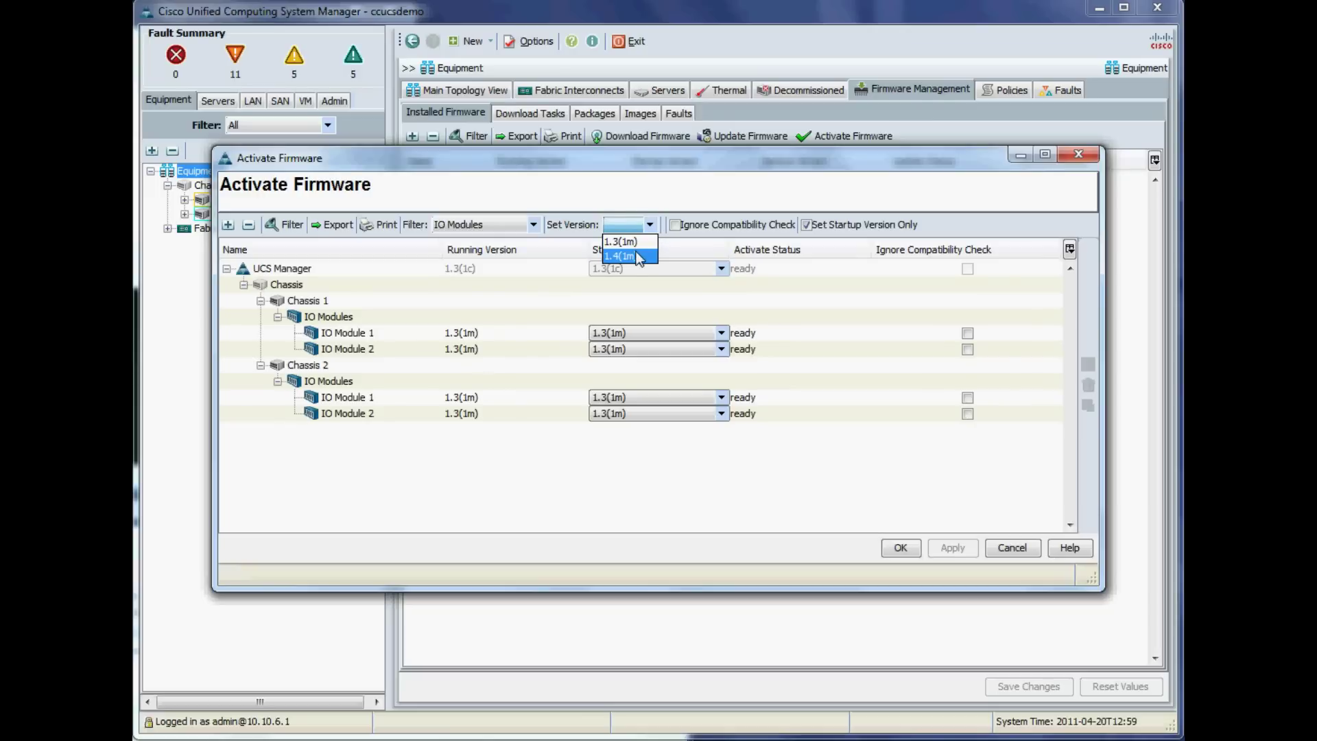
pyautogui.click(635, 253)
pyautogui.click(674, 225)
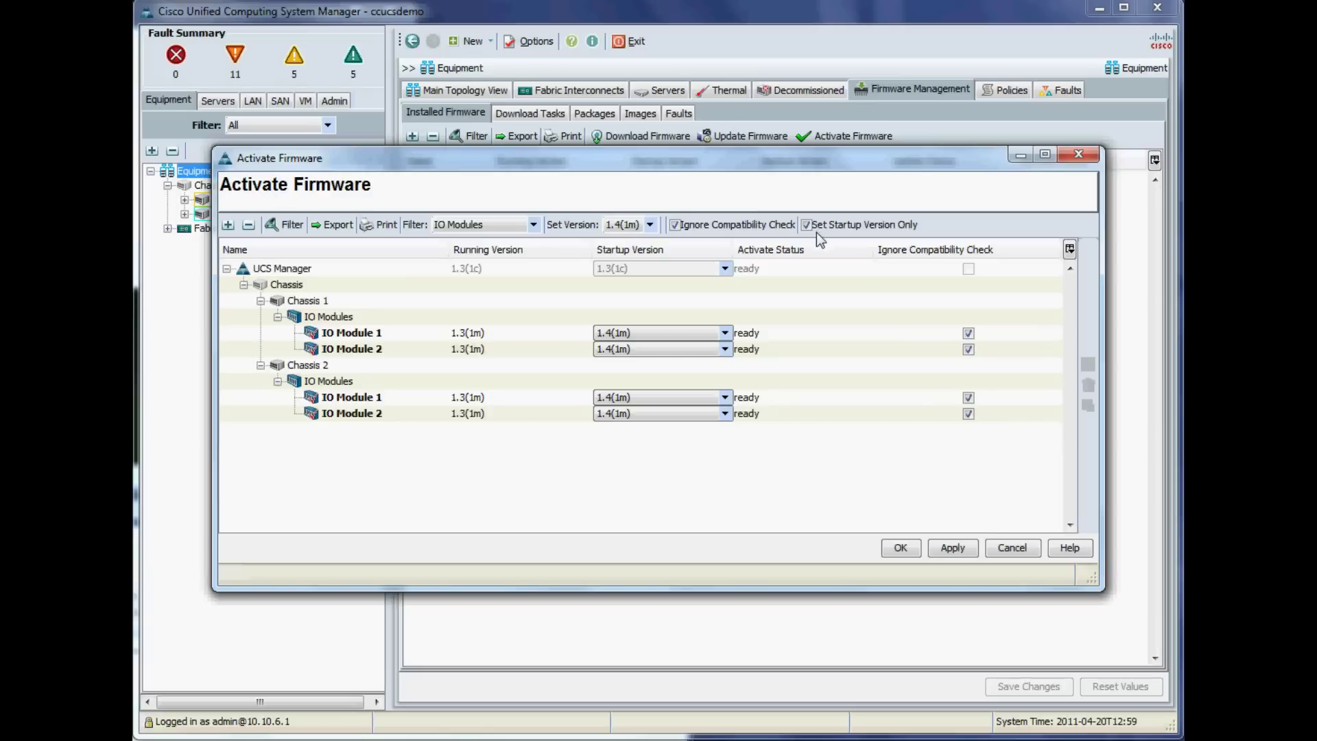
pyautogui.click(952, 548)
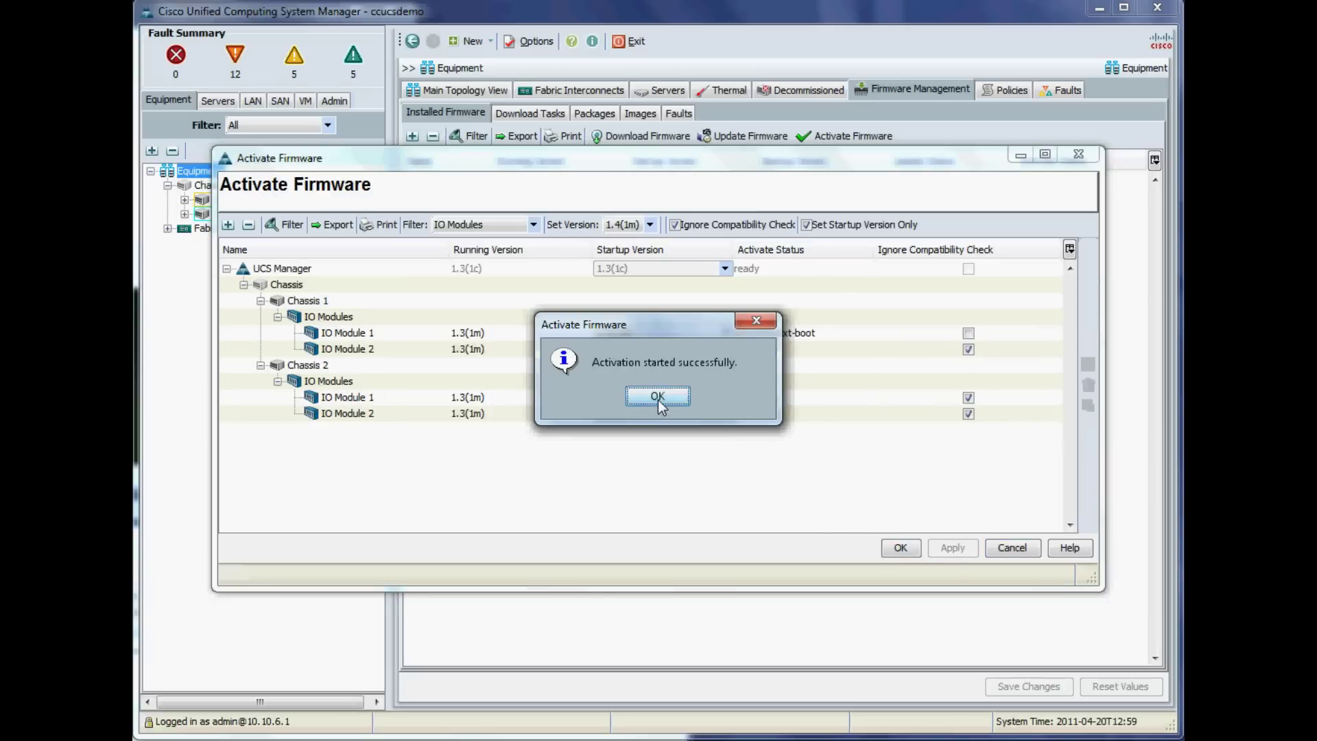
pyautogui.click(659, 401)
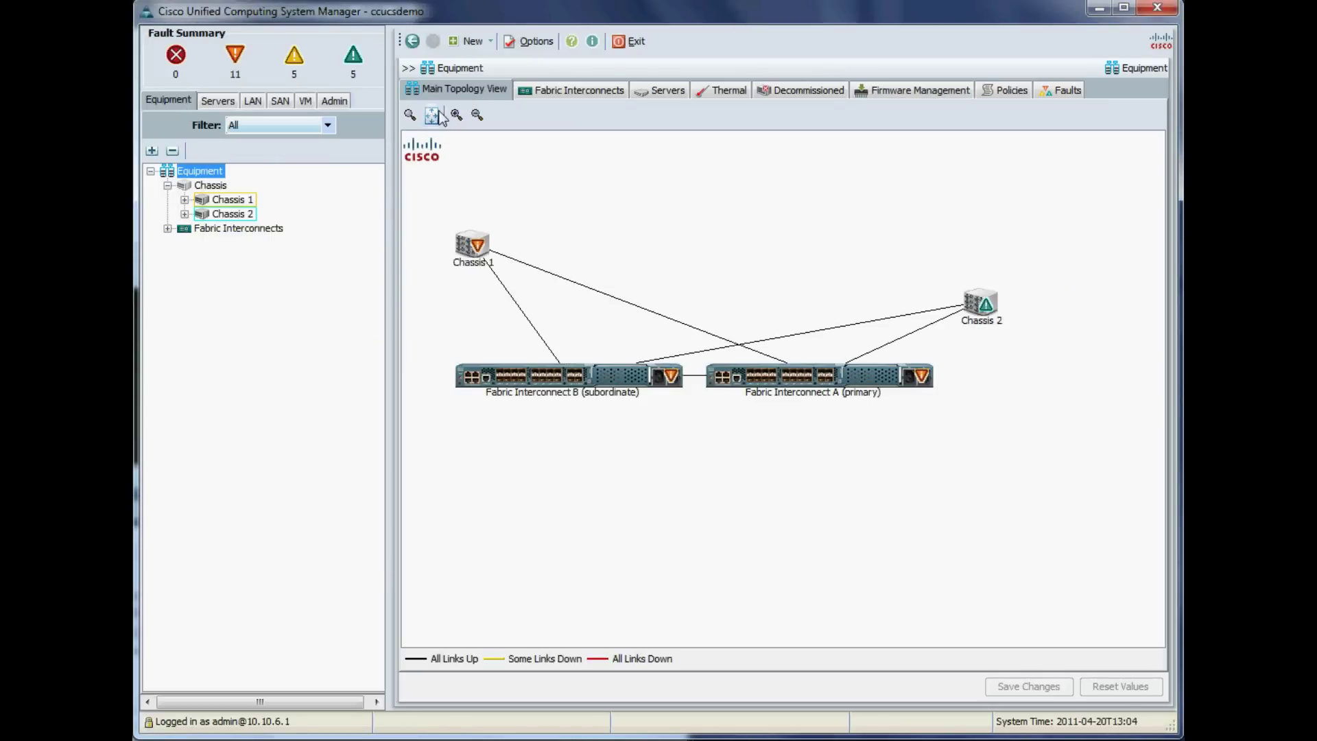
# - Set UCS Manager's startup firmware to 1.4(1m), ignoring the compatibility check, and apply
pyautogui.click(897, 88)
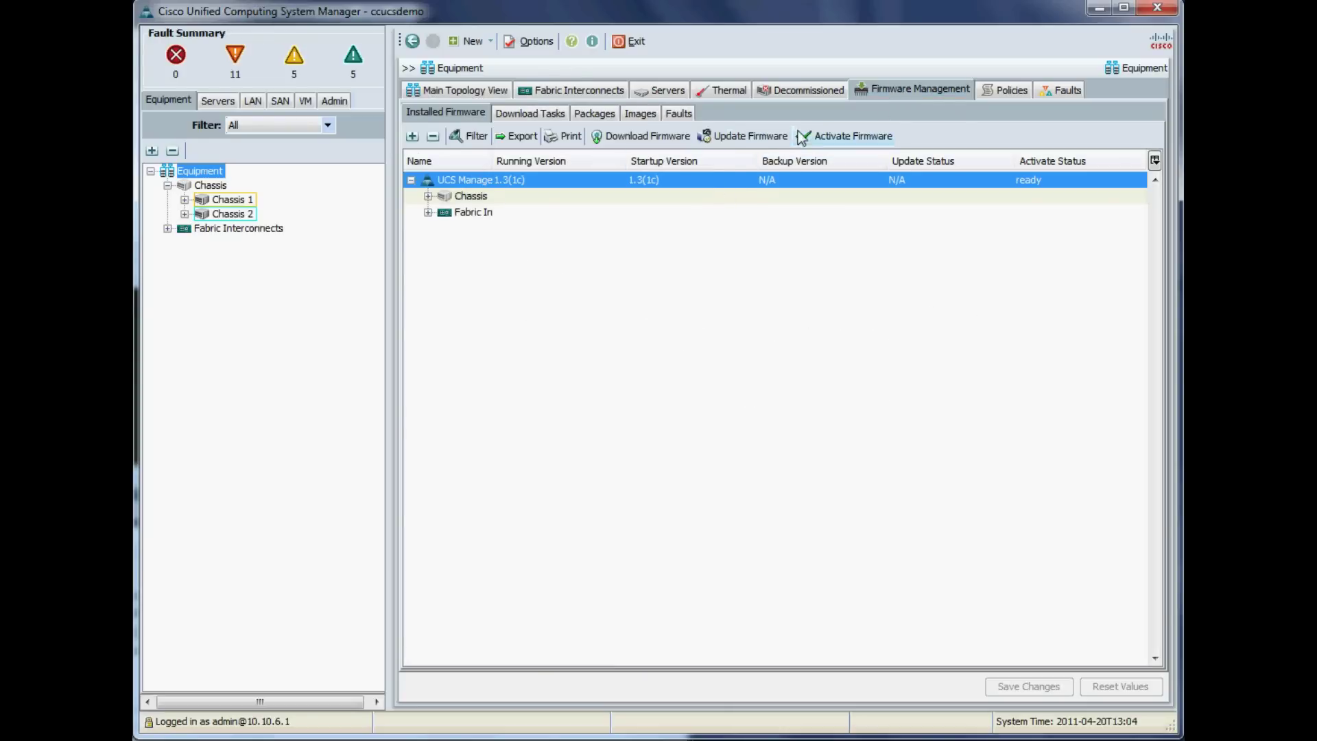
pyautogui.click(843, 136)
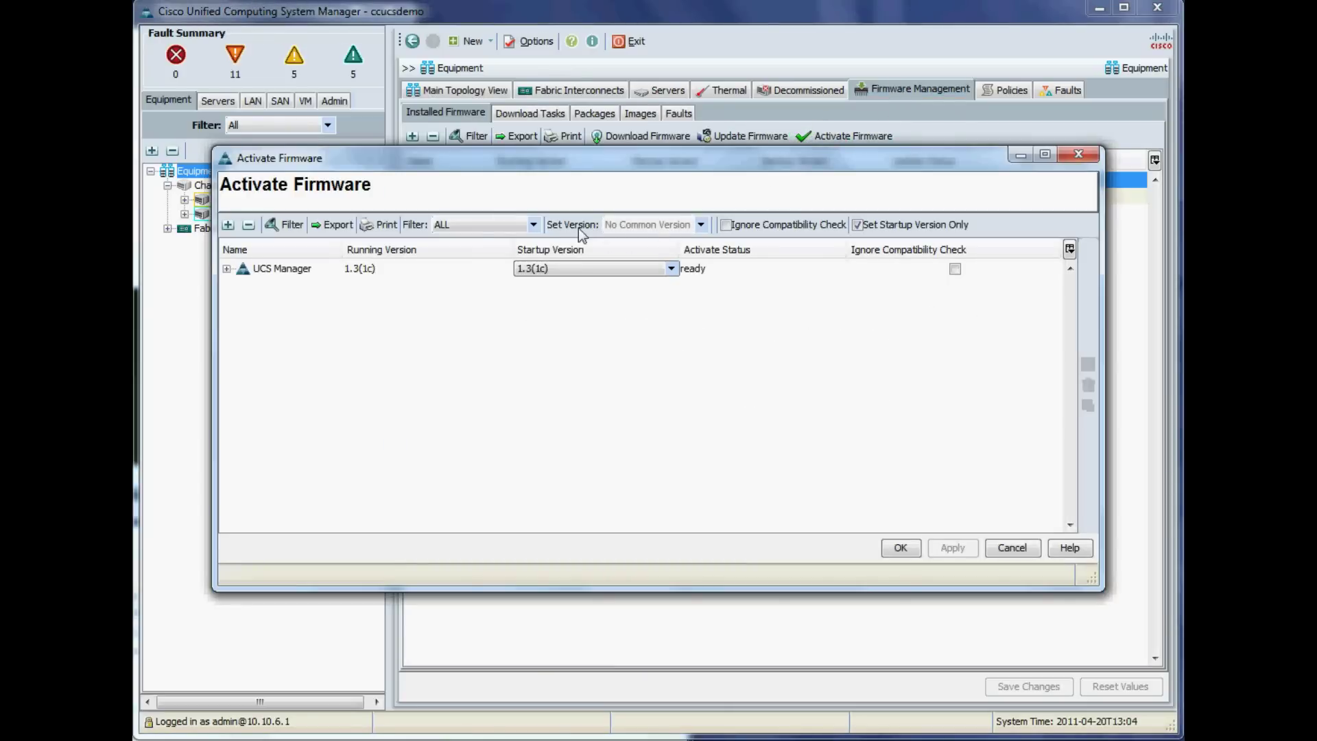
pyautogui.click(534, 224)
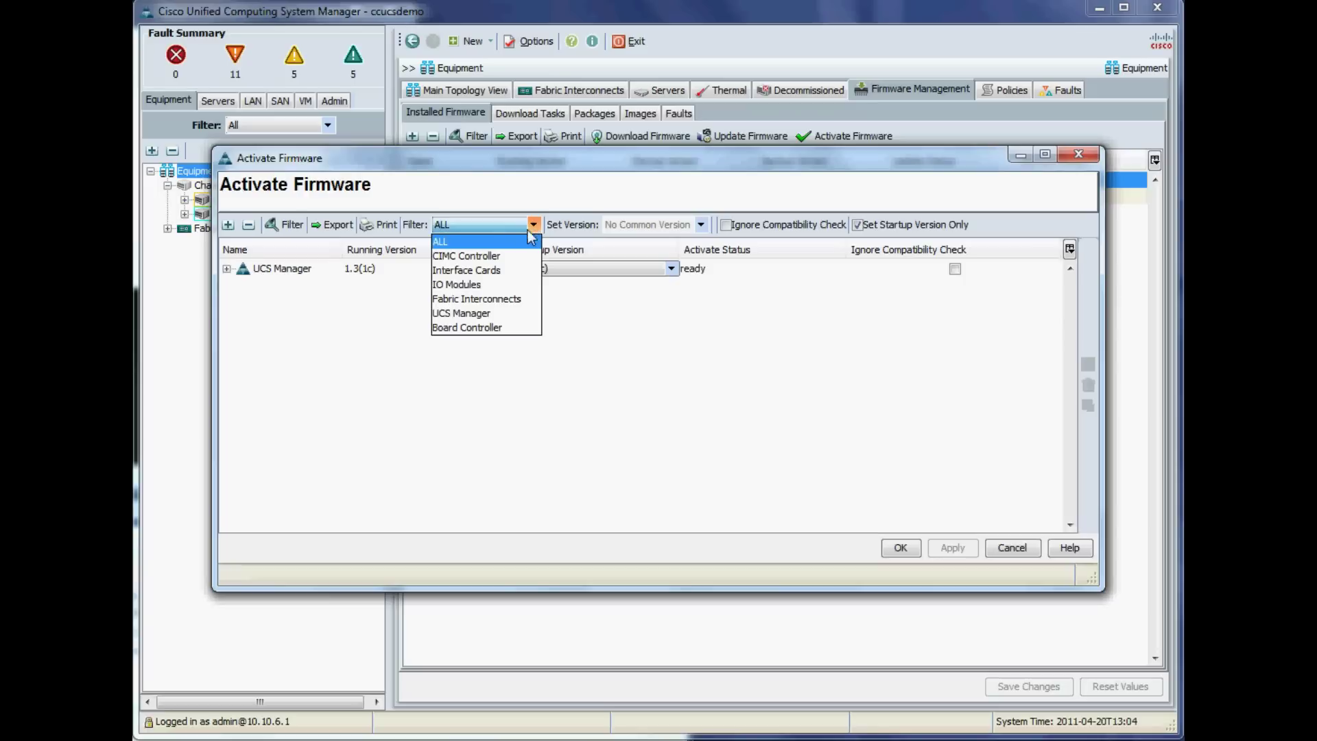
pyautogui.click(484, 313)
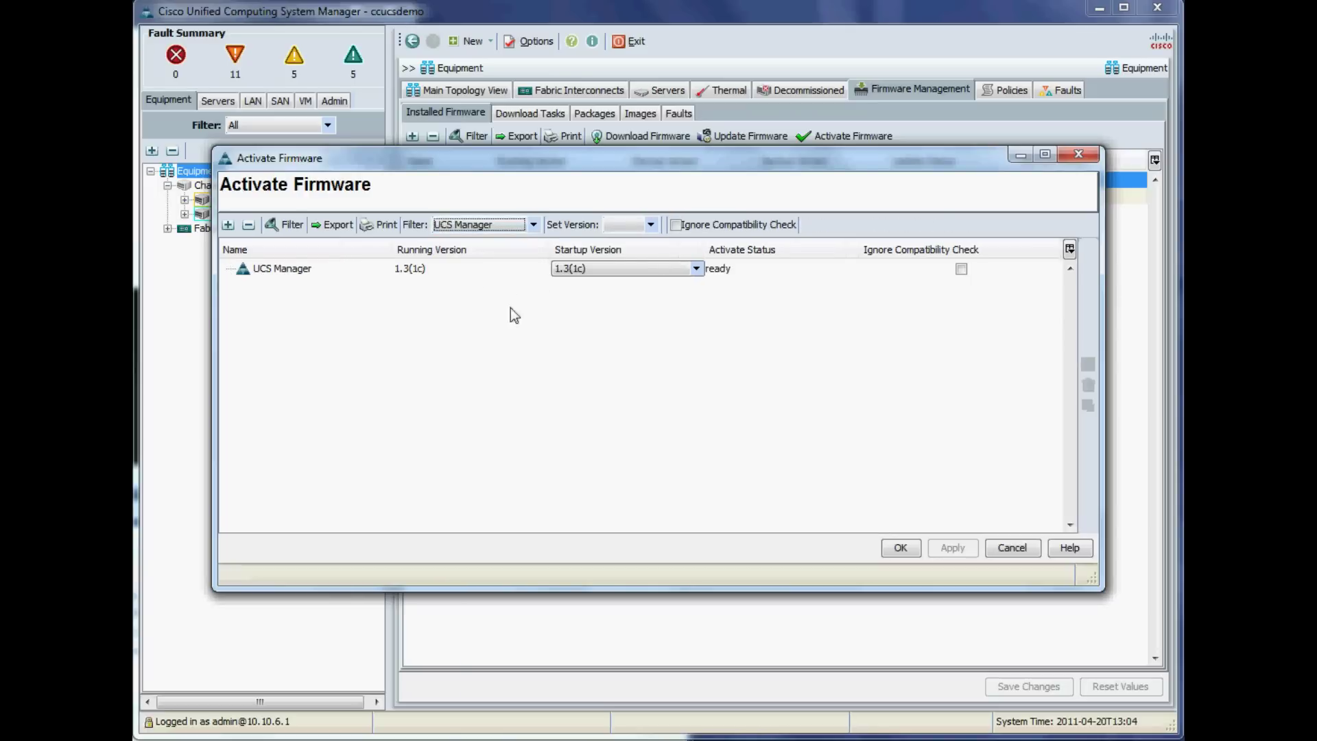
pyautogui.click(649, 225)
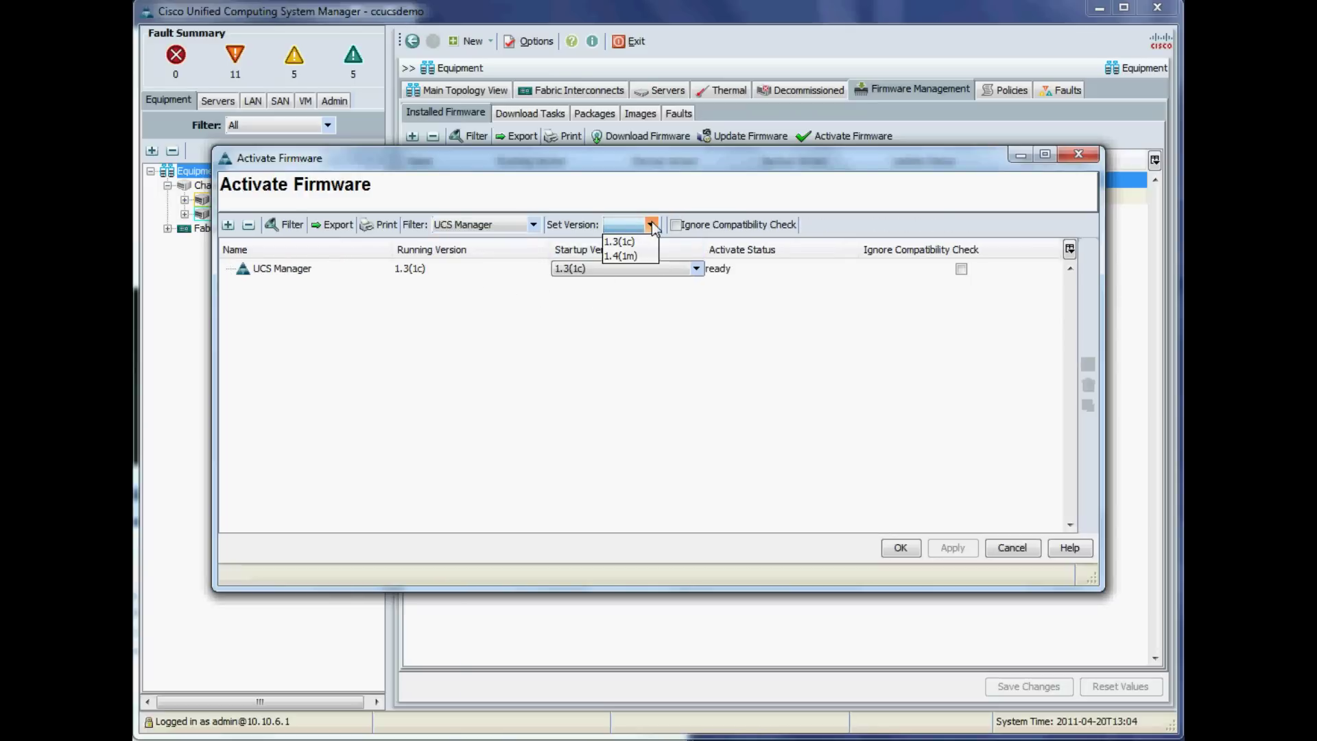
pyautogui.click(637, 257)
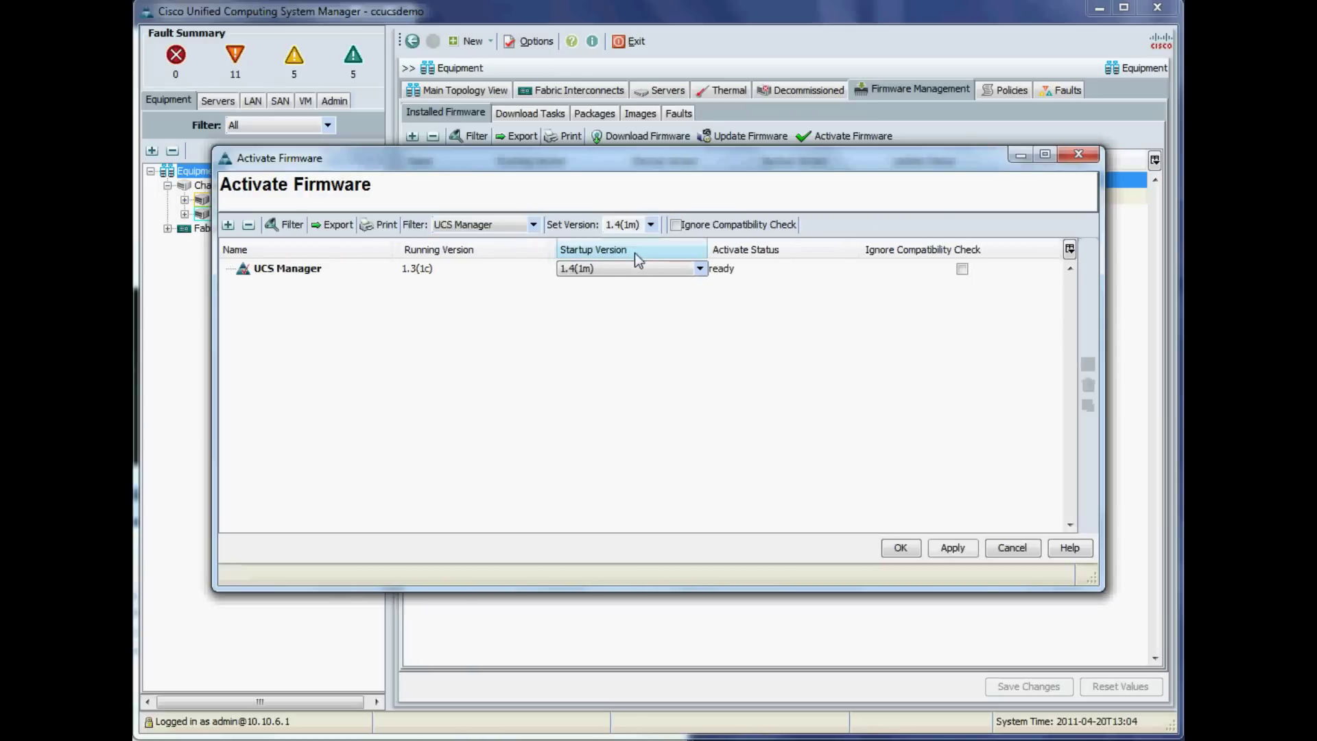
pyautogui.click(681, 229)
pyautogui.click(956, 551)
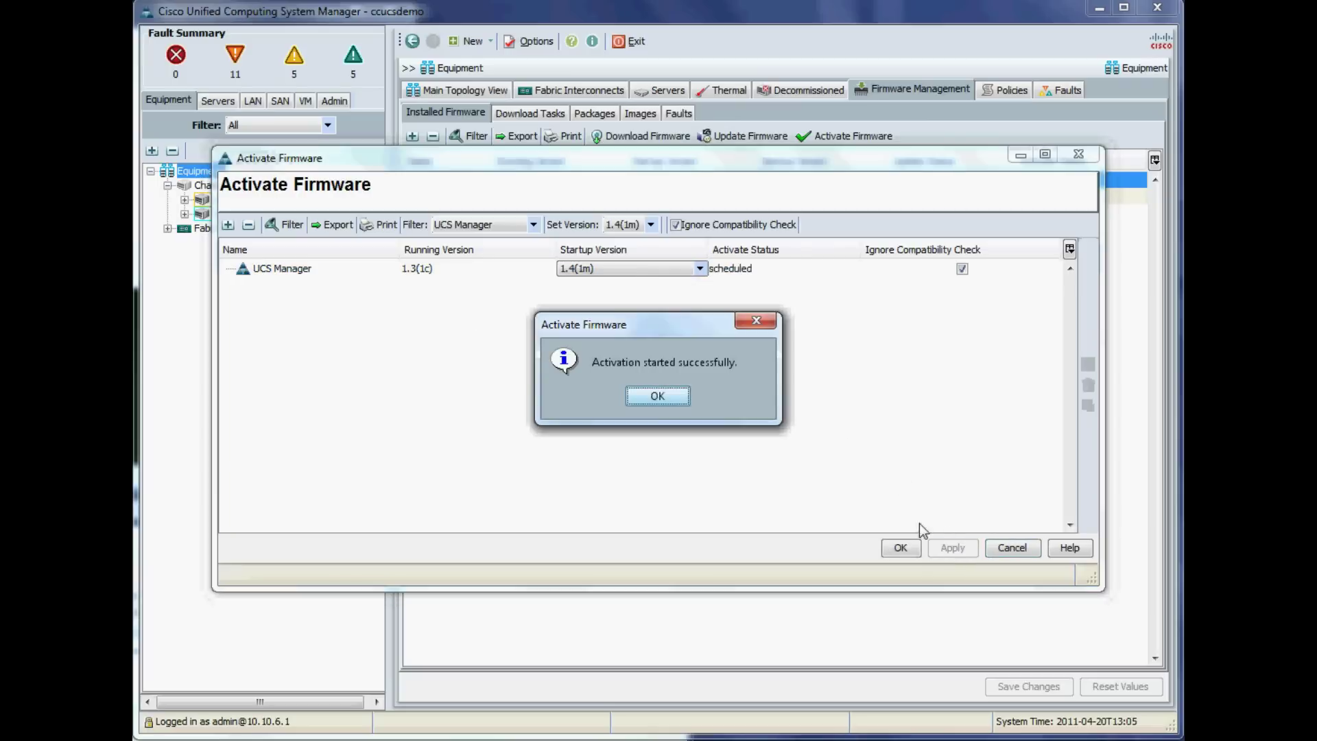
pyautogui.click(651, 396)
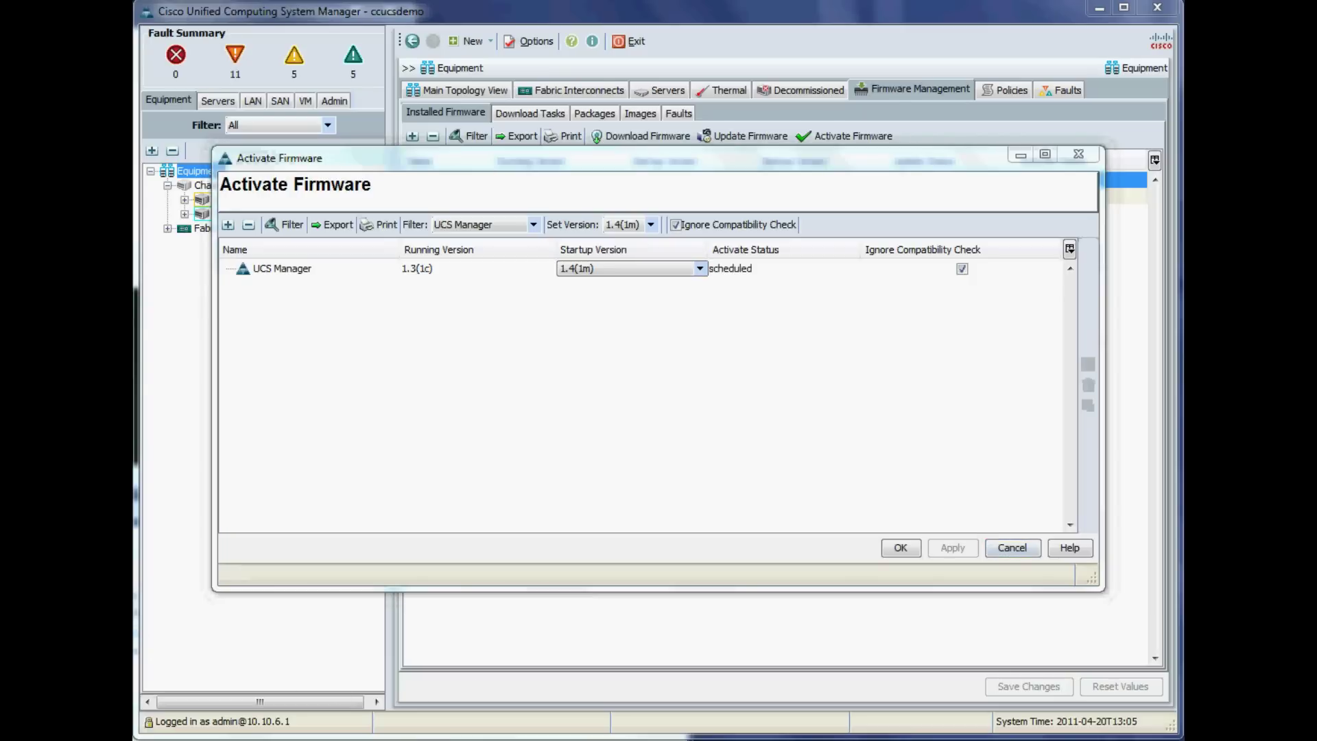
pyautogui.click(899, 548)
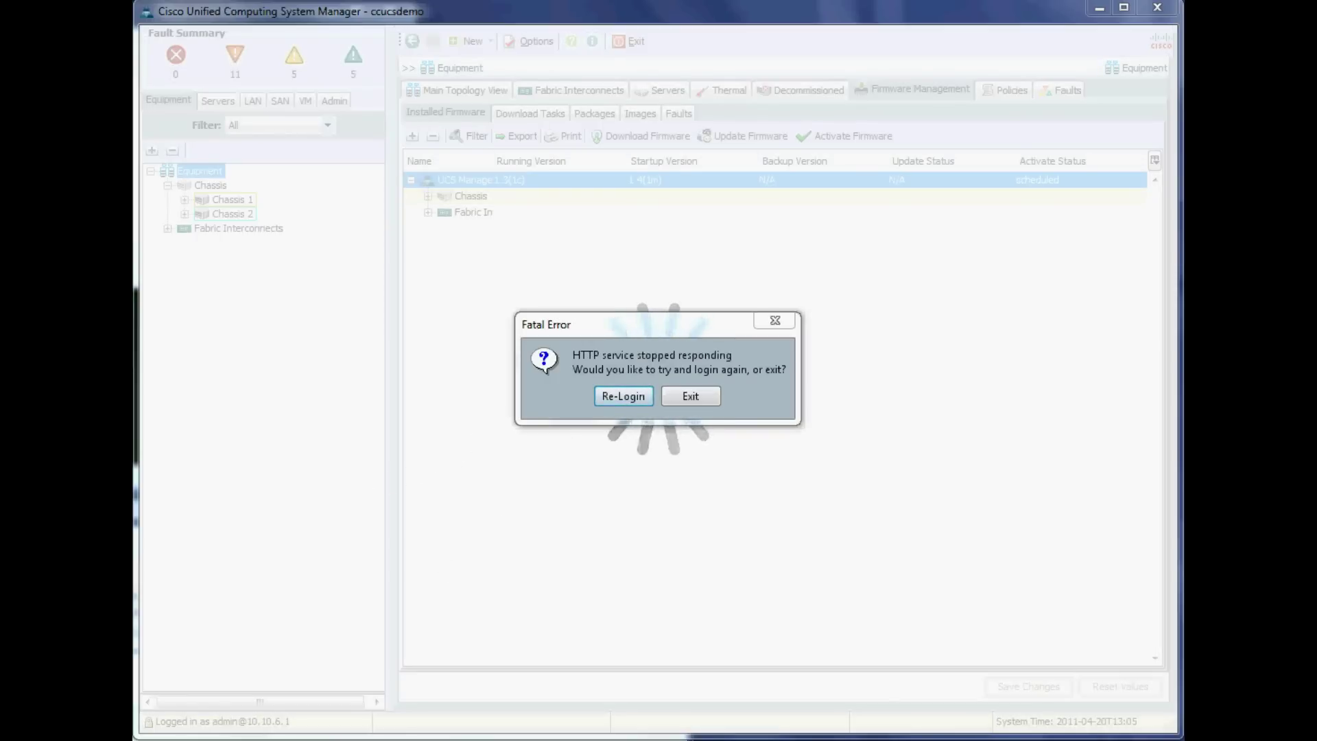
# - Choose Re-Login in the HTTP-service Fatal Error dialog
pyautogui.moveTo(329, 737)
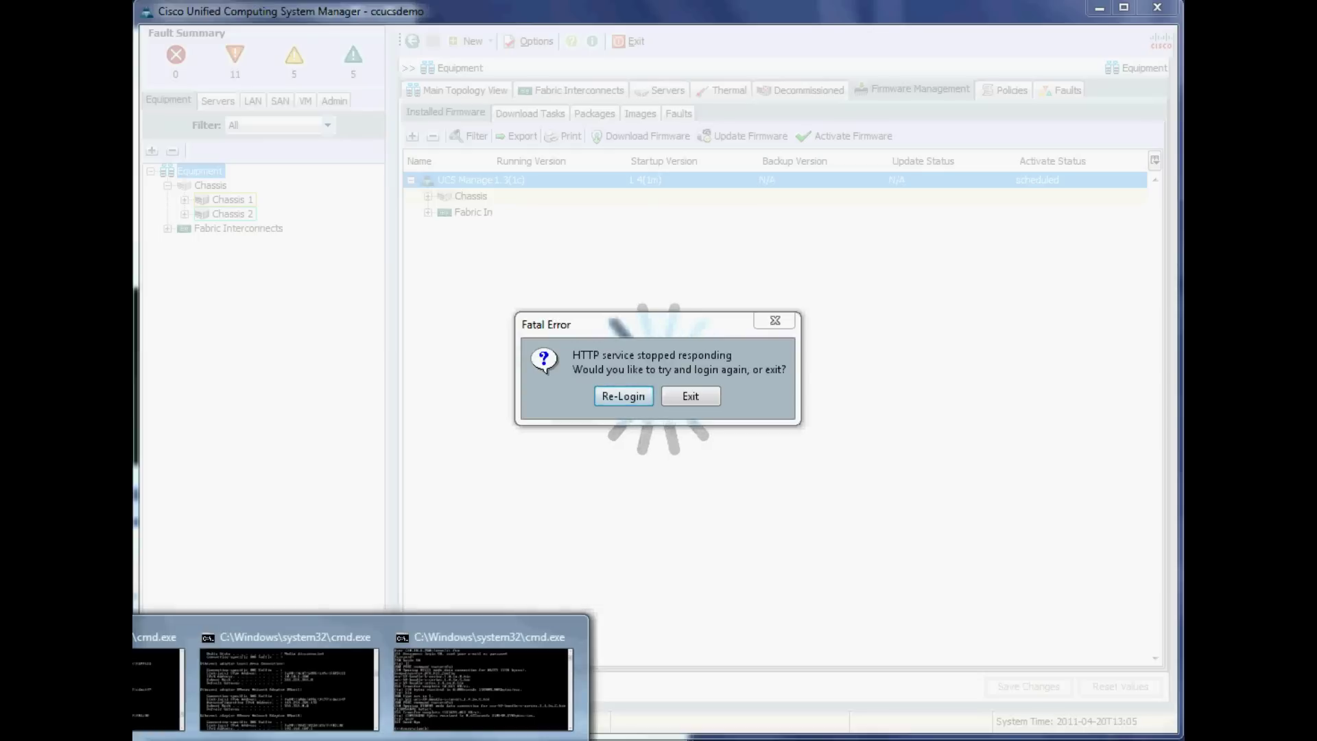
pyautogui.click(598, 402)
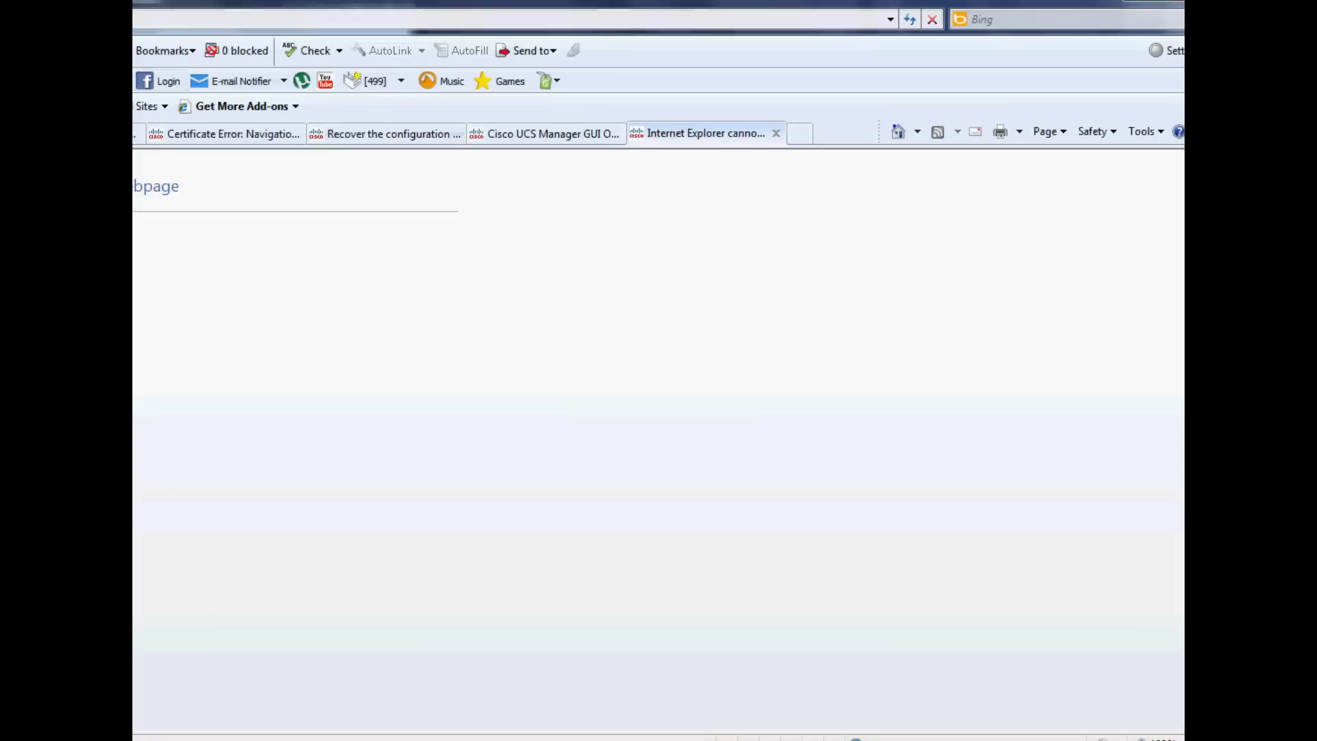
# - Refresh the failed UCS Manager page in Internet Explorer with F5
pyautogui.press('F5')
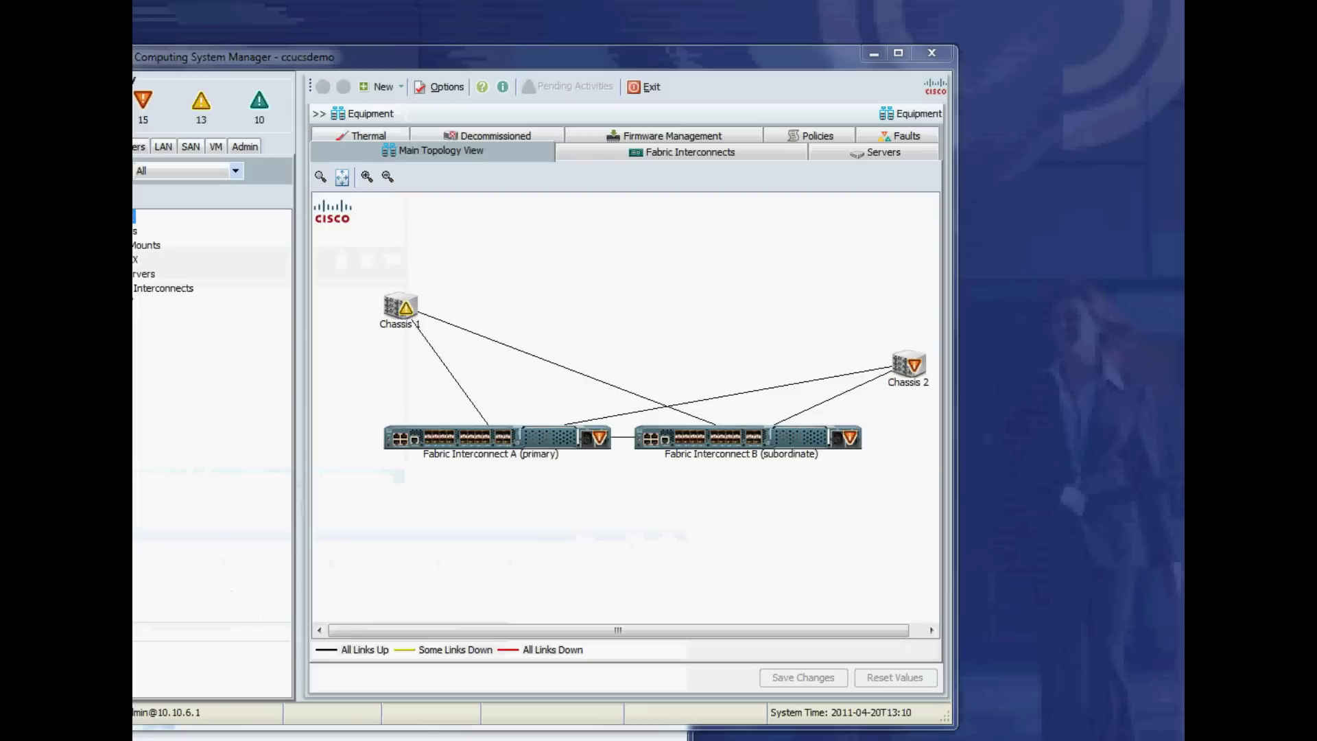
# - Show Installed Firmware under Firmware Management, confirming UCS Manager runs 1.4(1m)
pyautogui.click(294, 63)
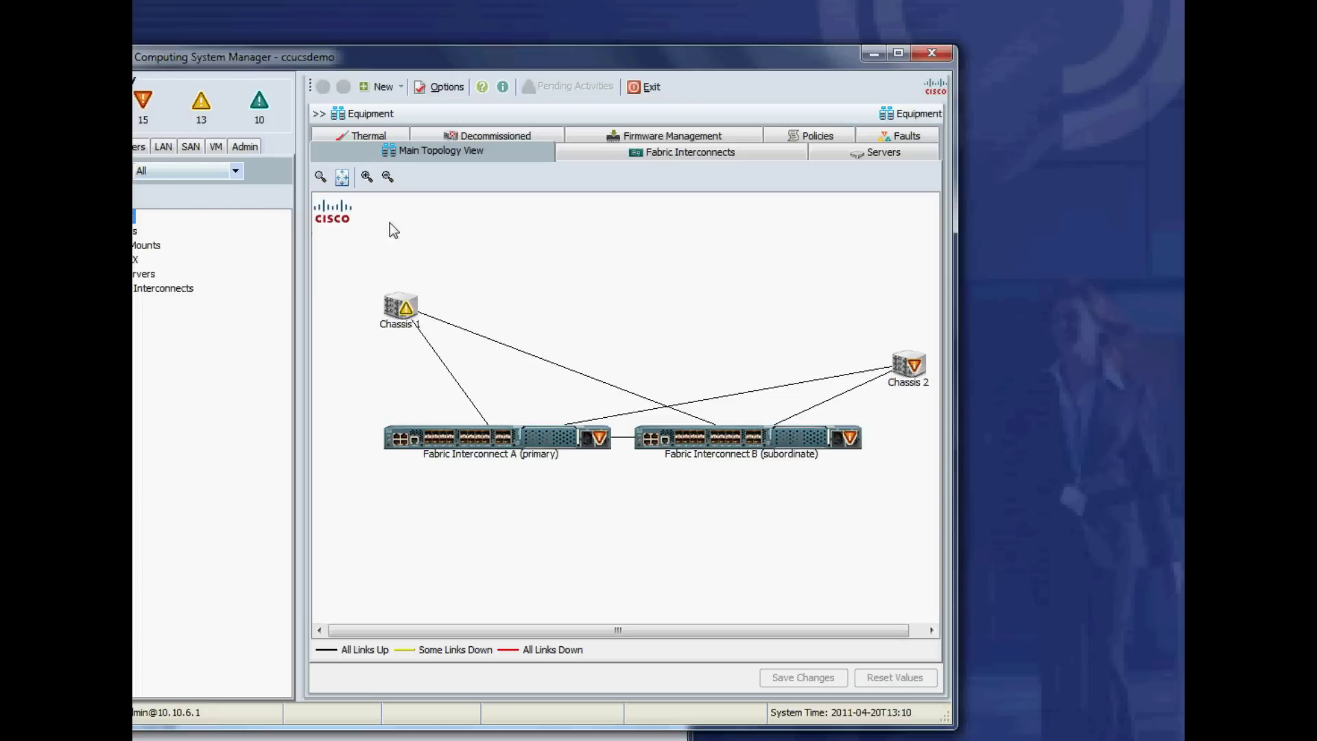
pyautogui.click(611, 134)
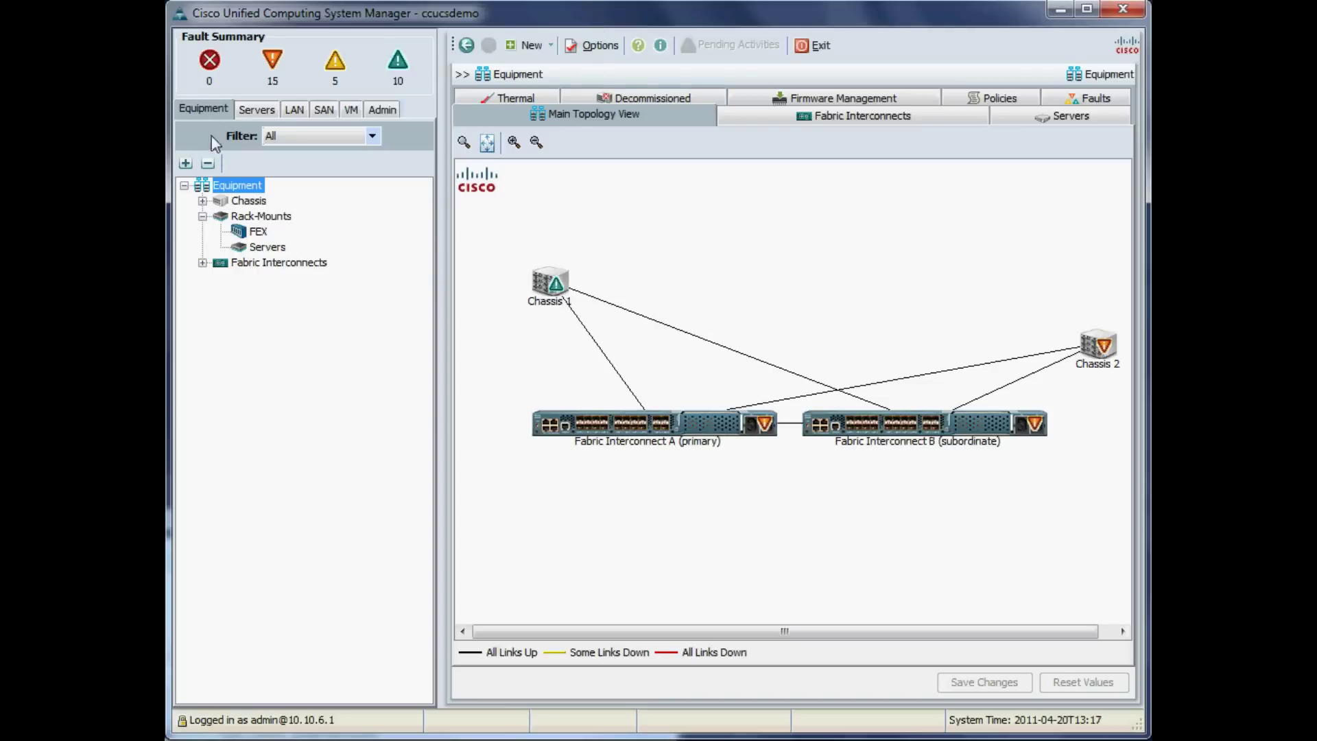
pyautogui.click(850, 98)
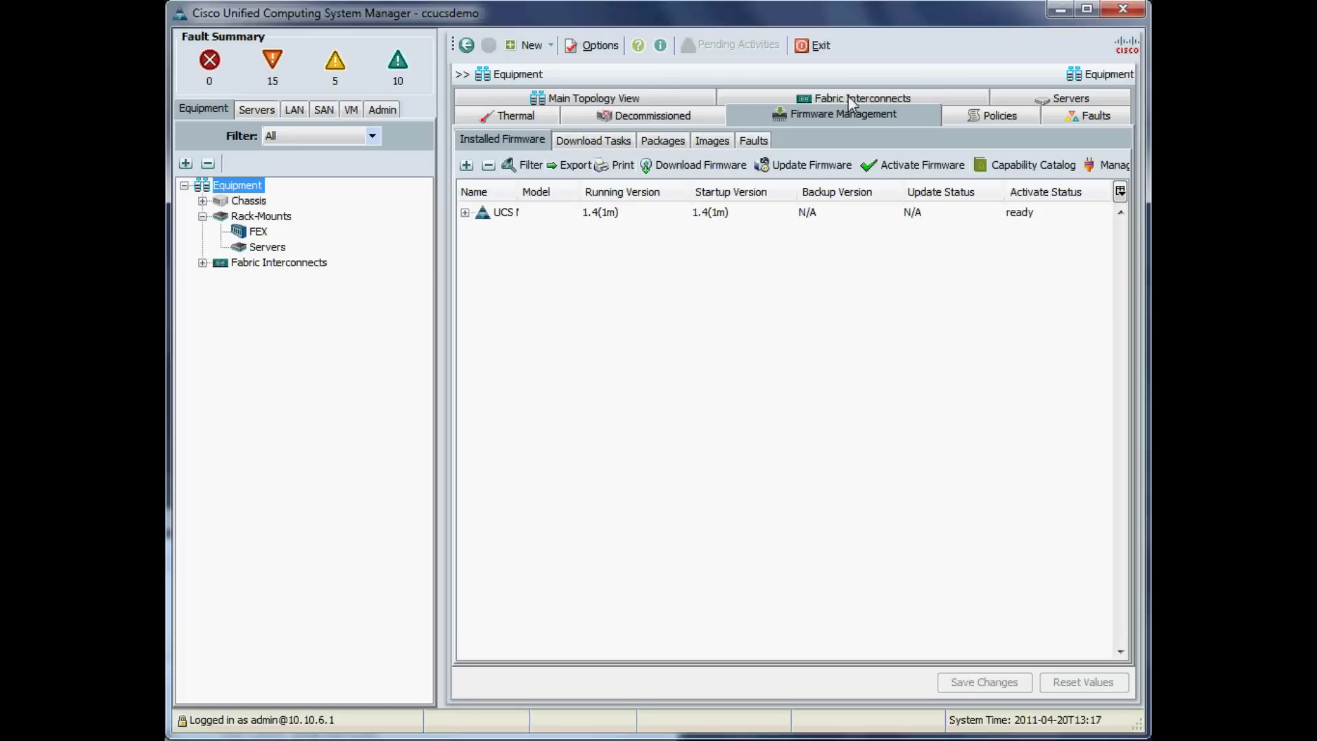
# - Filter to Fabric Interconnects and set FI-B Kernel to 4.2(1)N1(1.4m), ignoring compatibility
pyautogui.click(900, 165)
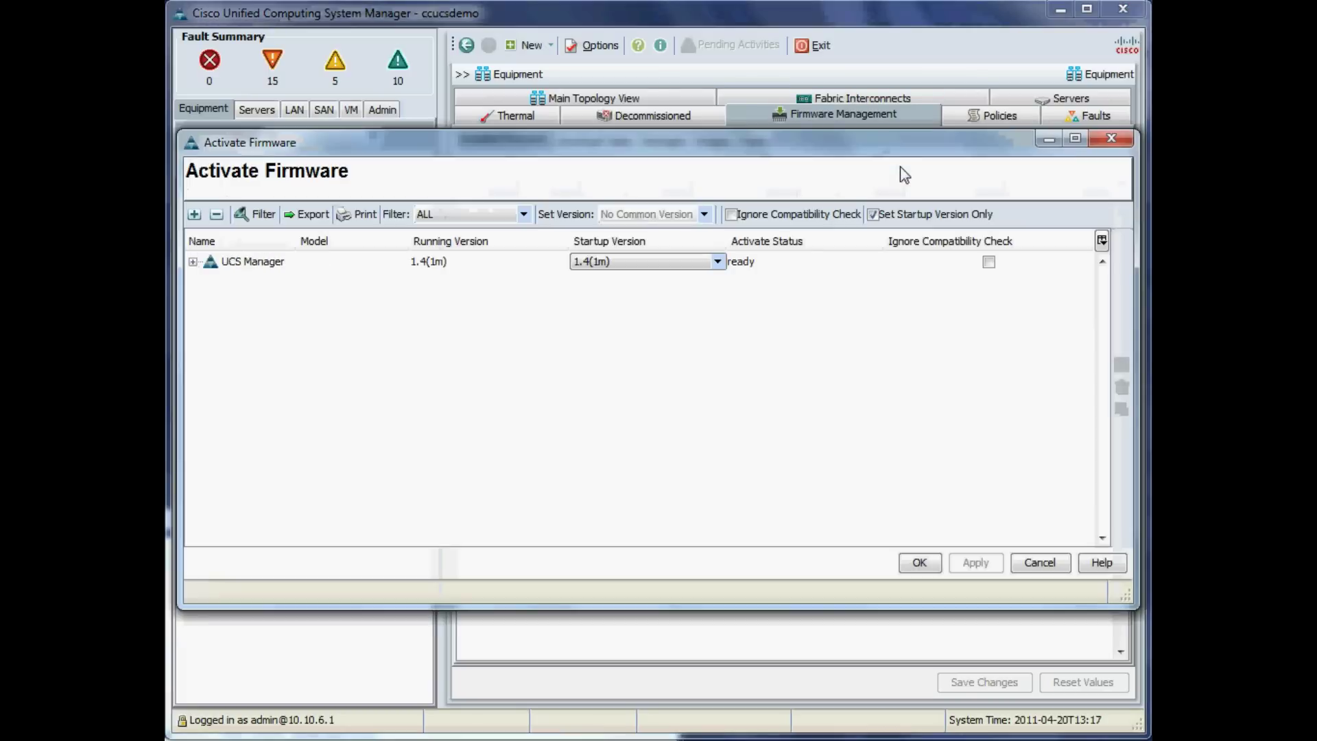
pyautogui.click(523, 215)
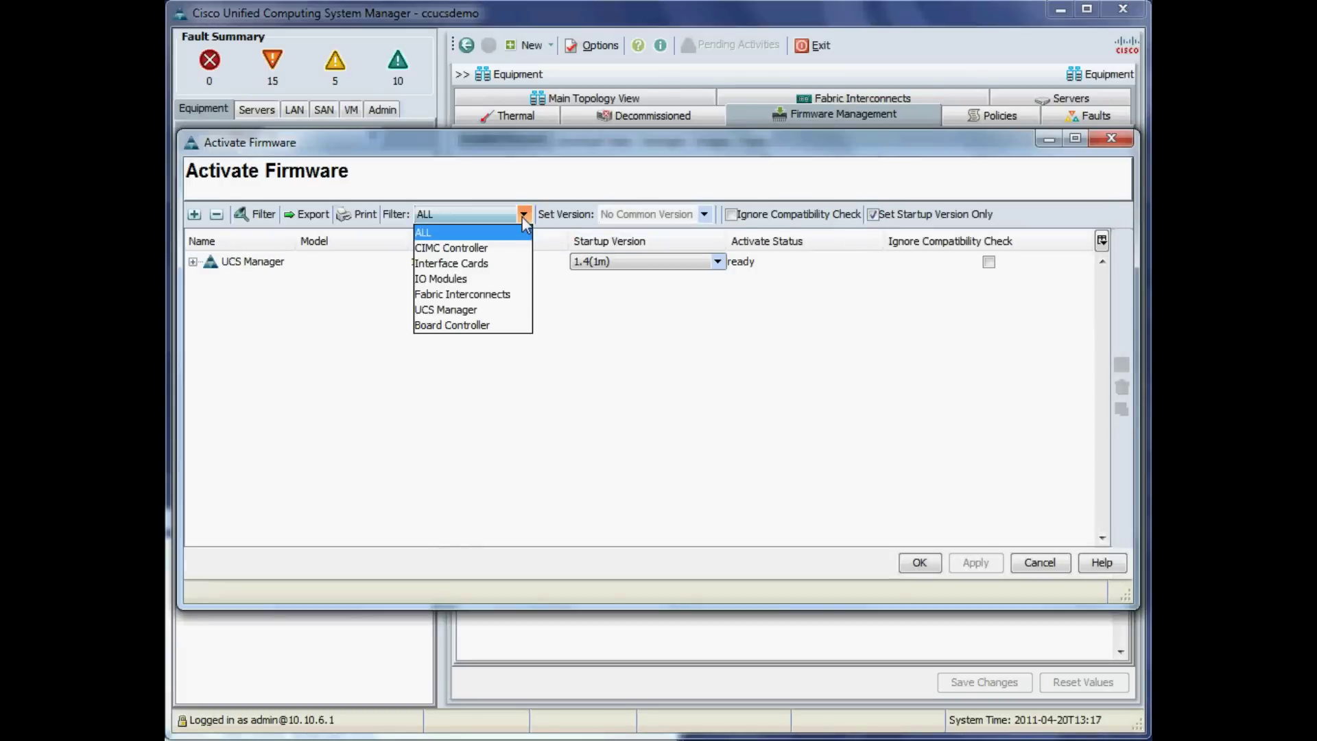
pyautogui.click(500, 294)
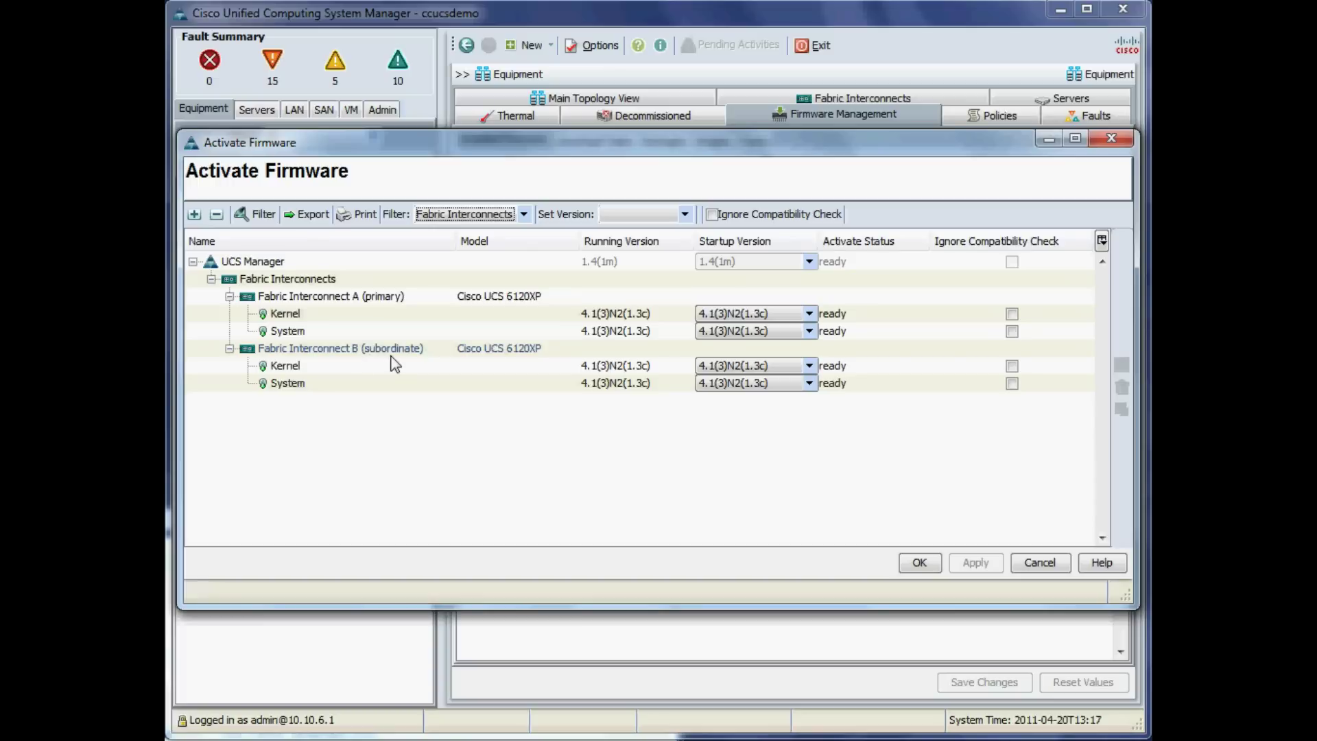
pyautogui.click(811, 366)
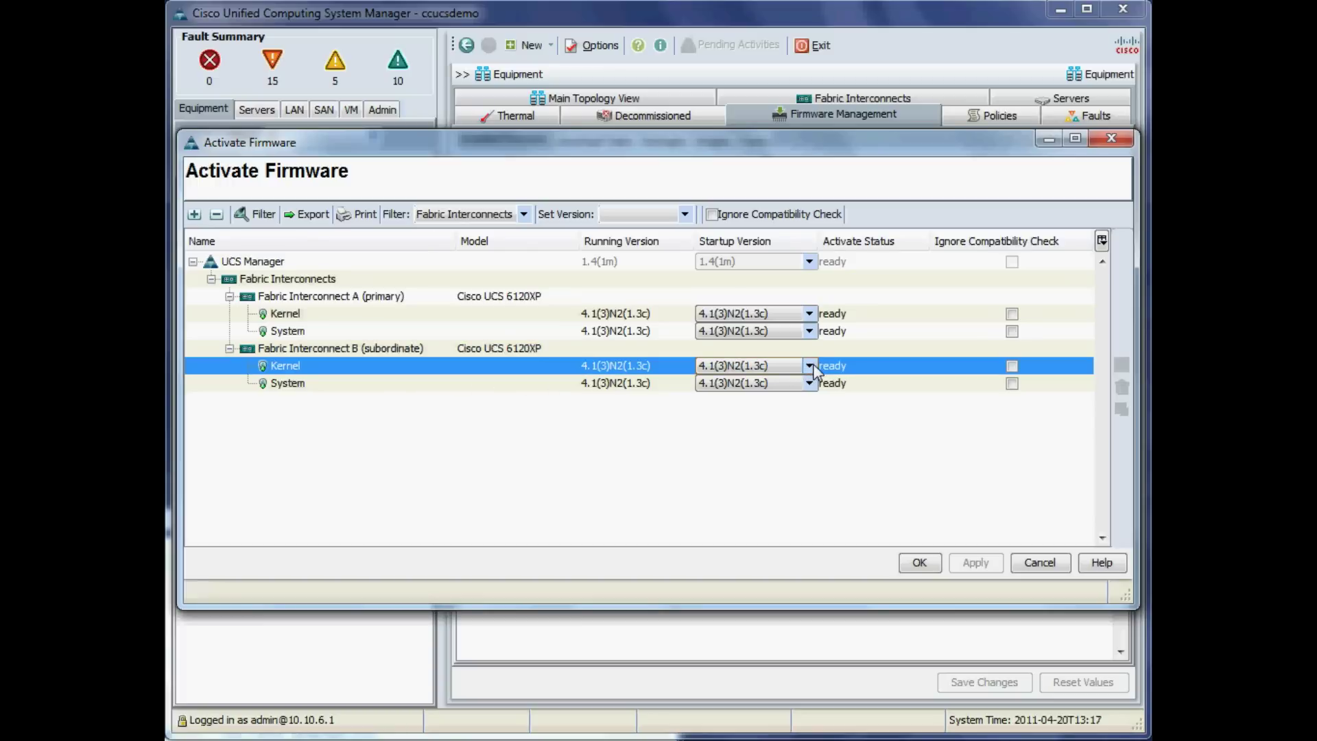
pyautogui.click(810, 366)
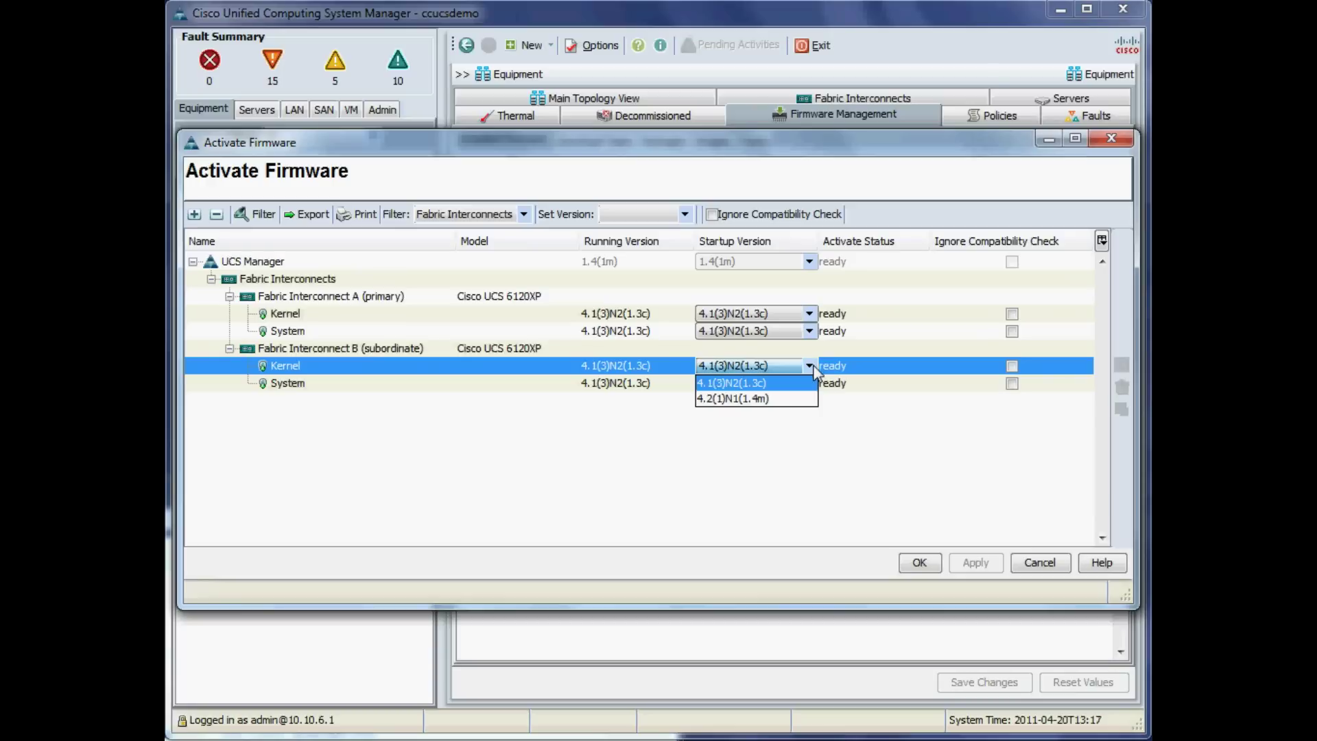
pyautogui.click(777, 401)
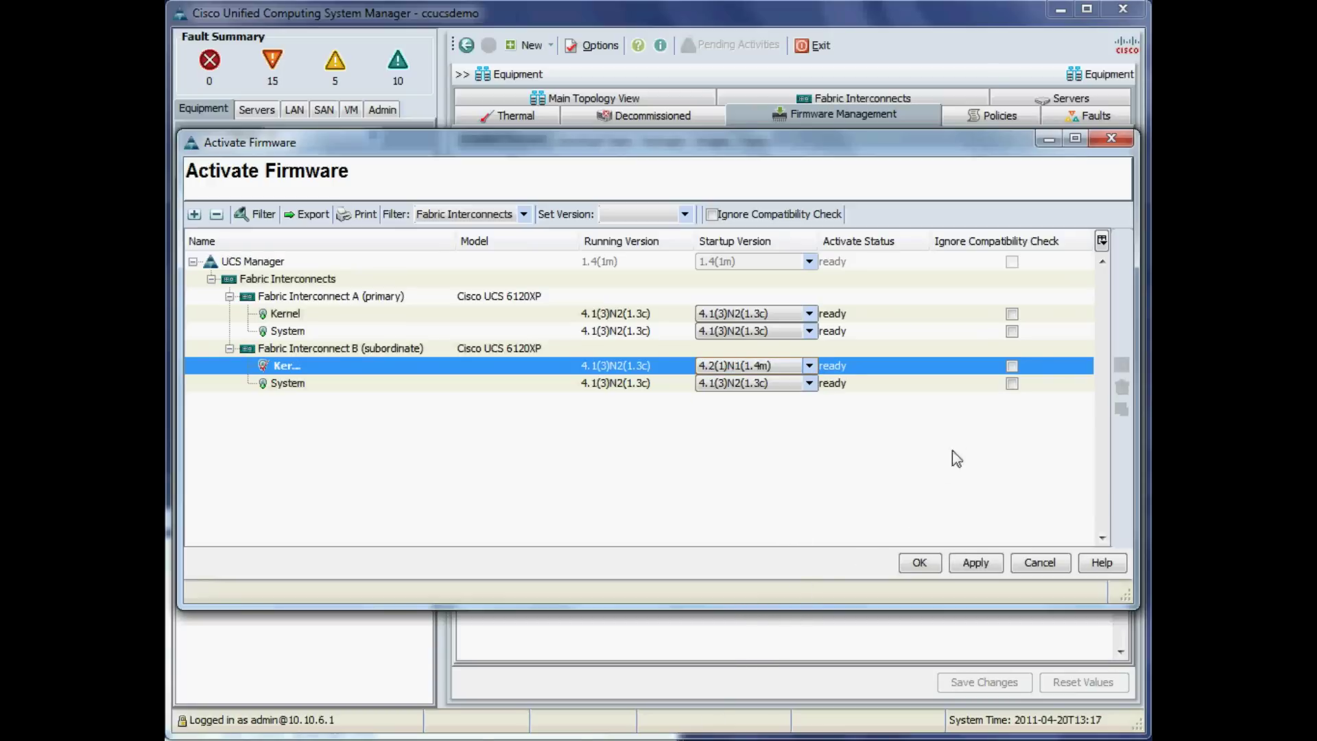
pyautogui.click(1011, 366)
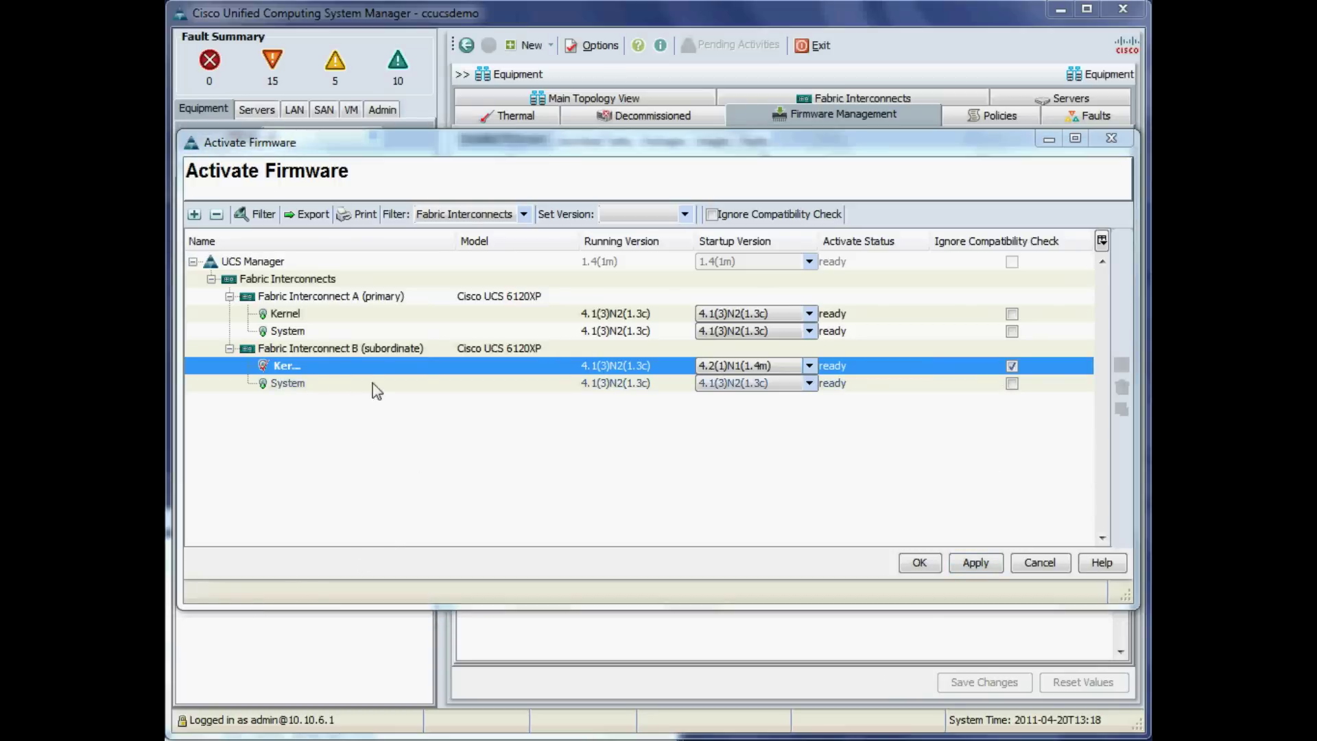
# - Set FI-B System to 4.2(1)N1(1.4m) and apply, confirming the reboot
pyautogui.click(796, 384)
pyautogui.click(797, 384)
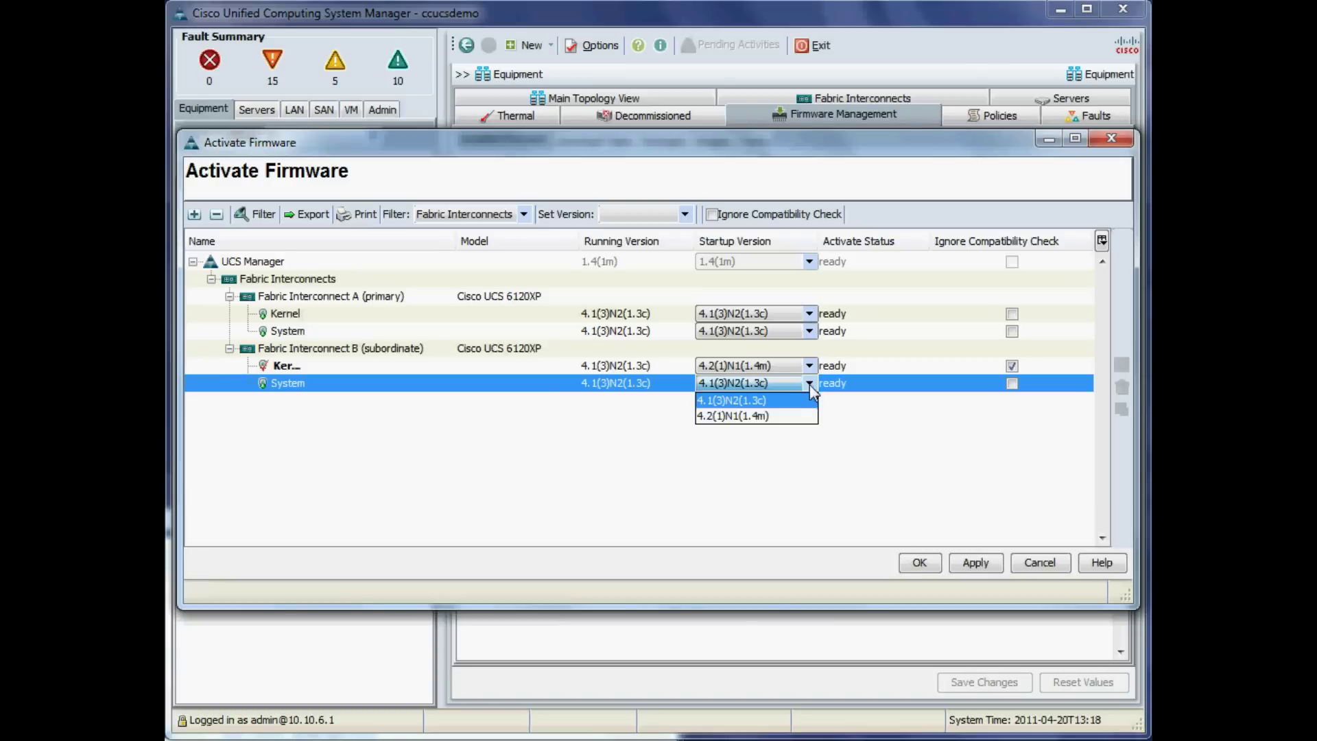
pyautogui.click(780, 414)
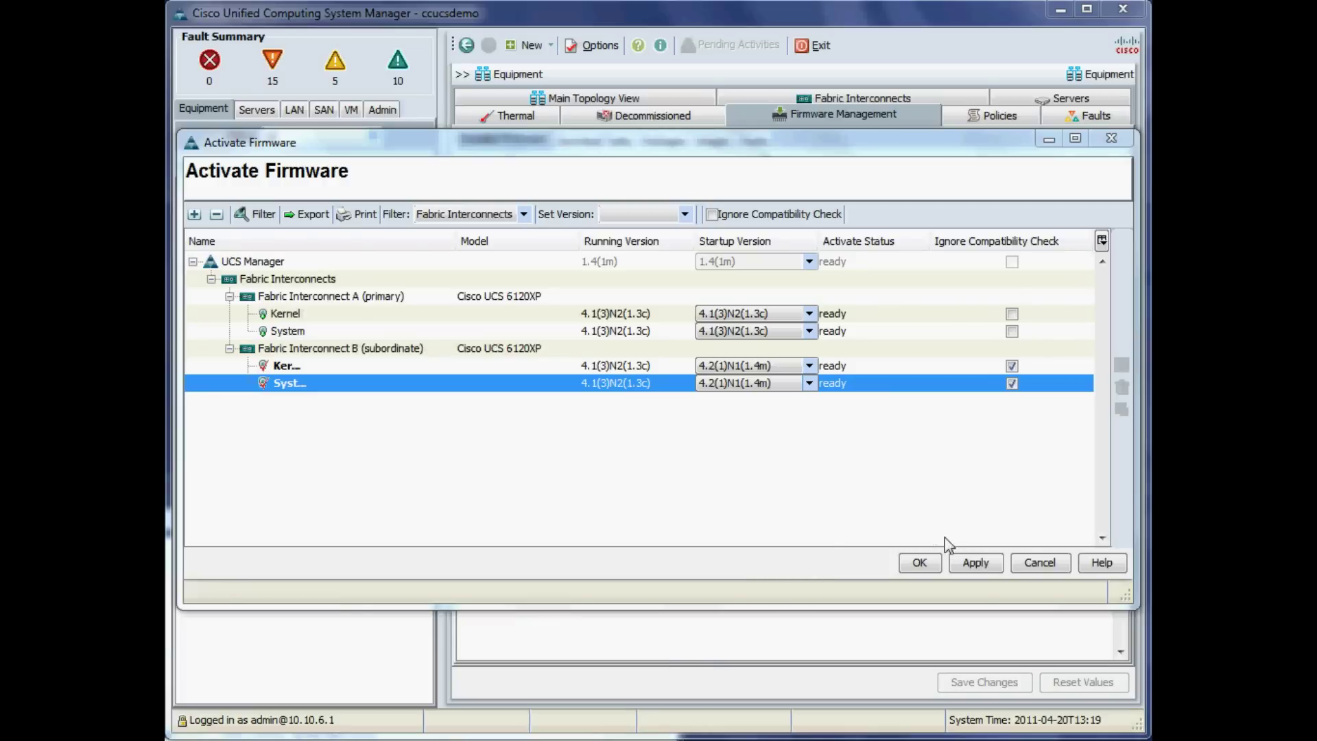
pyautogui.click(971, 563)
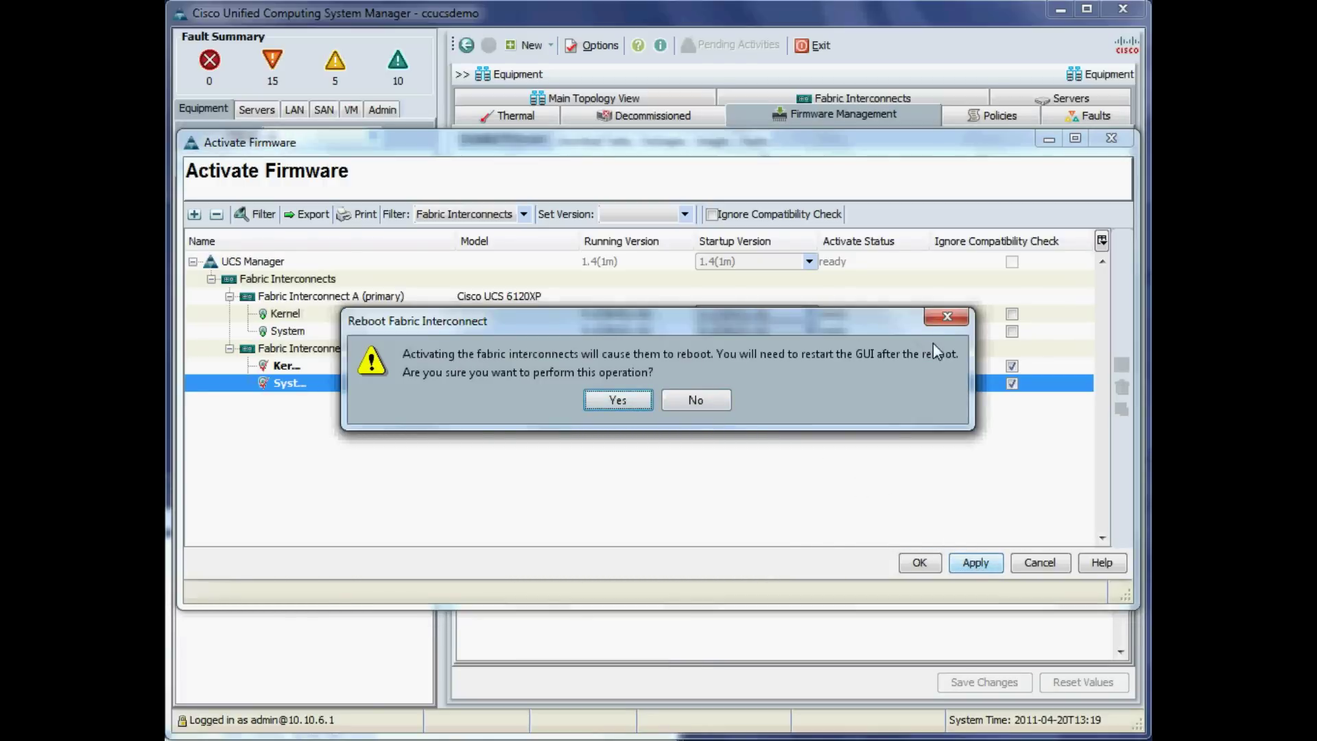
pyautogui.click(637, 410)
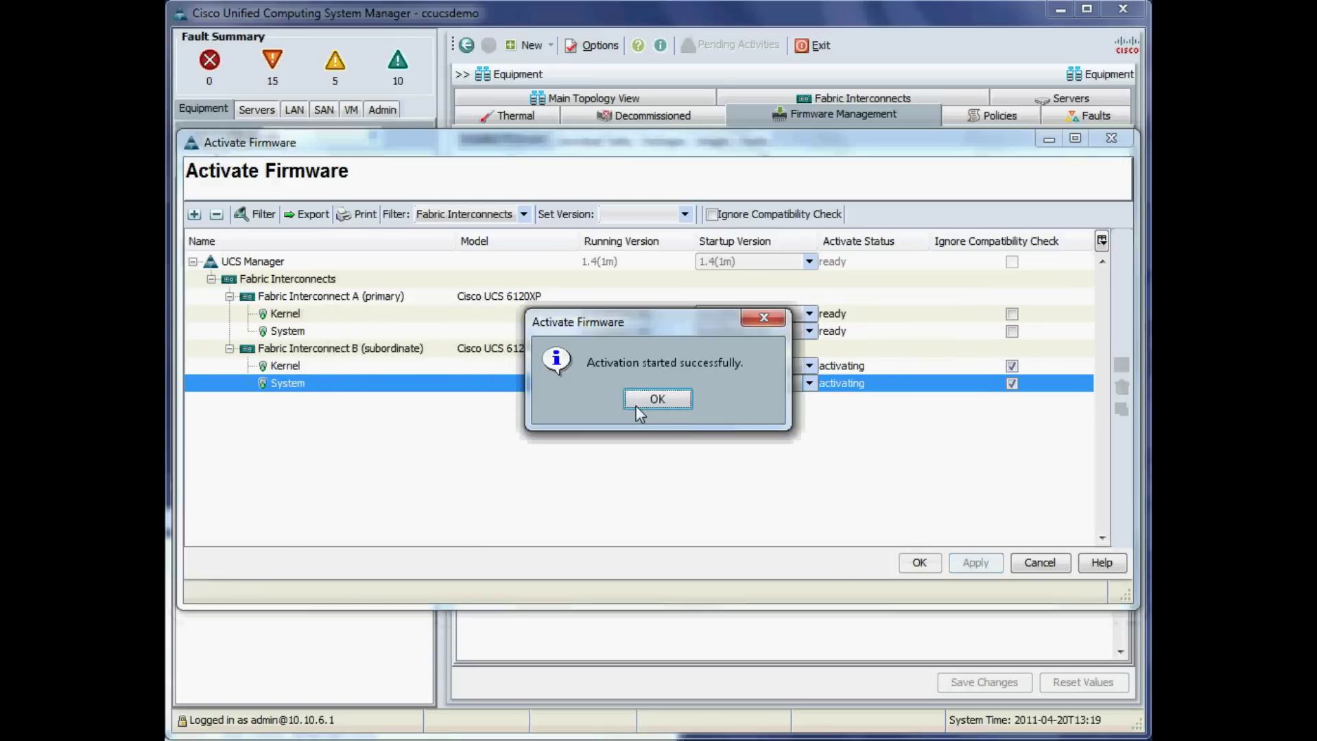
pyautogui.click(662, 405)
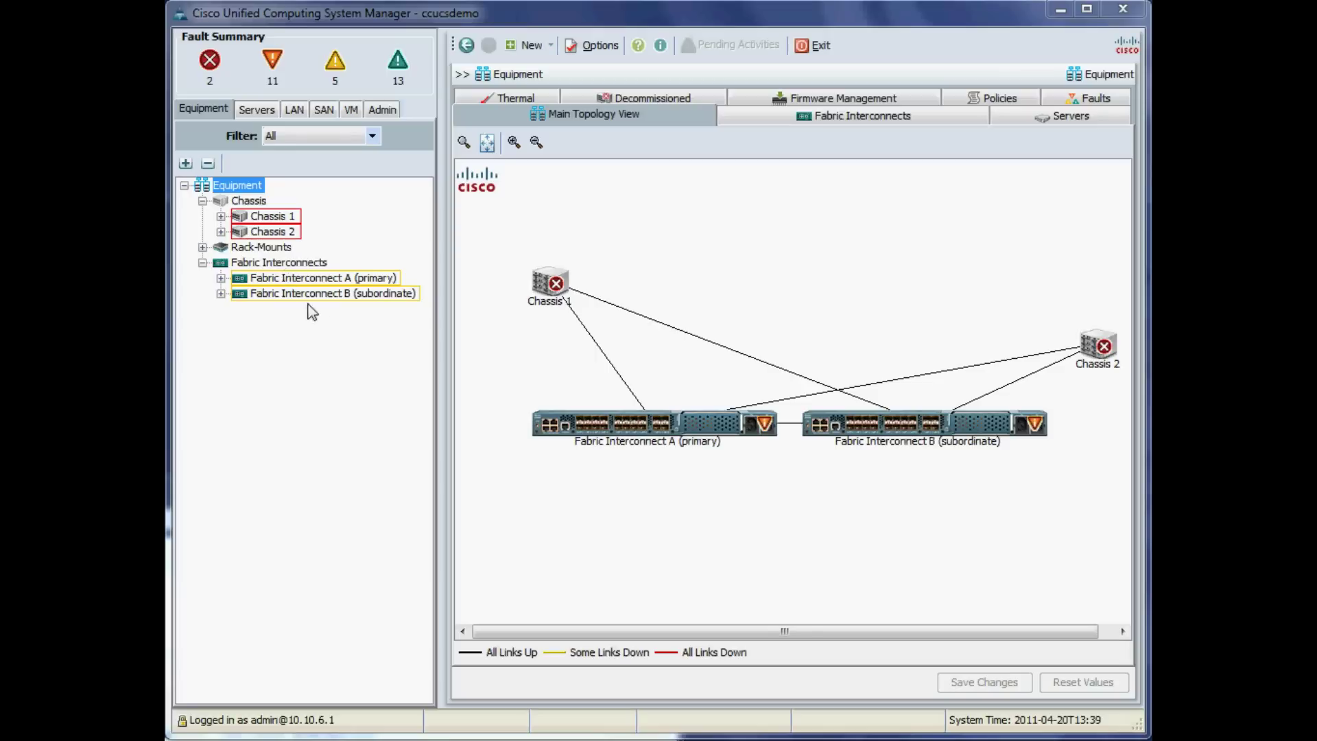
# - Check Fabric Interconnect B's general and High Availability details, then return to Equipment
pyautogui.click(371, 295)
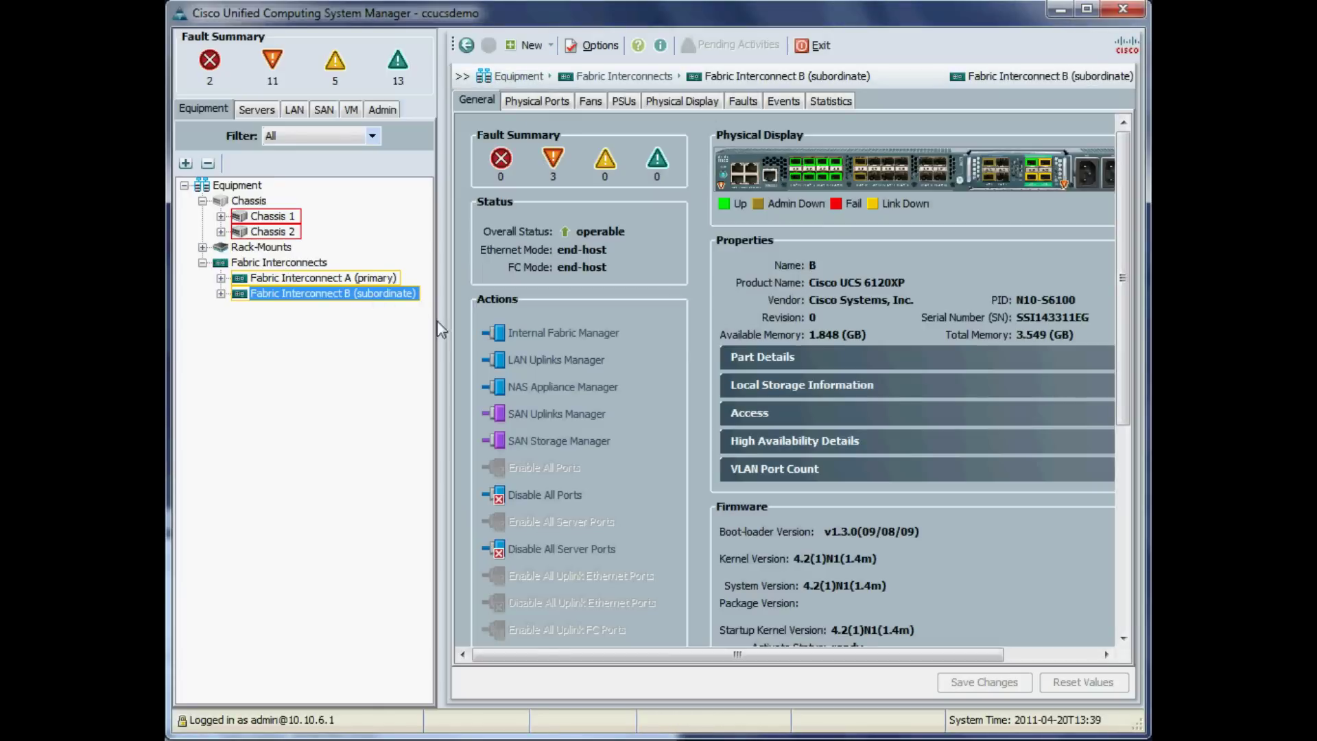
pyautogui.click(796, 445)
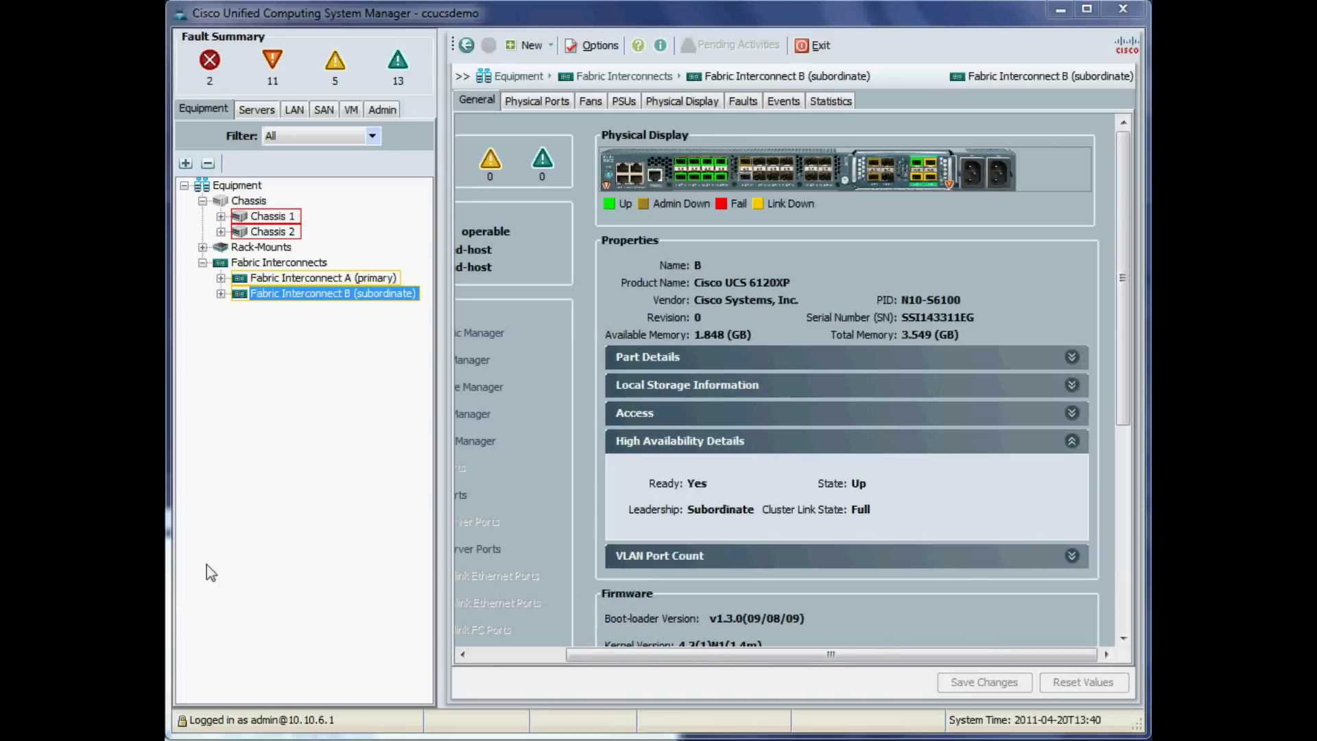
pyautogui.click(216, 111)
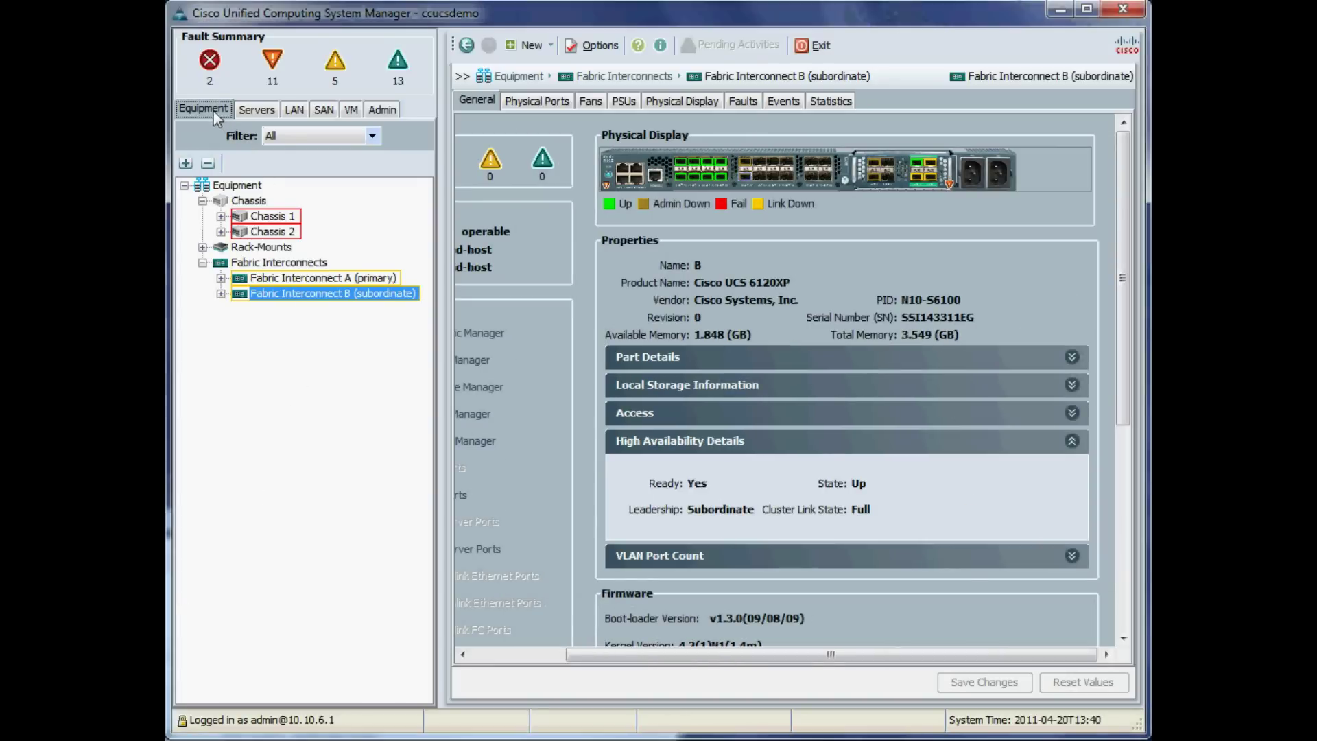
pyautogui.click(526, 77)
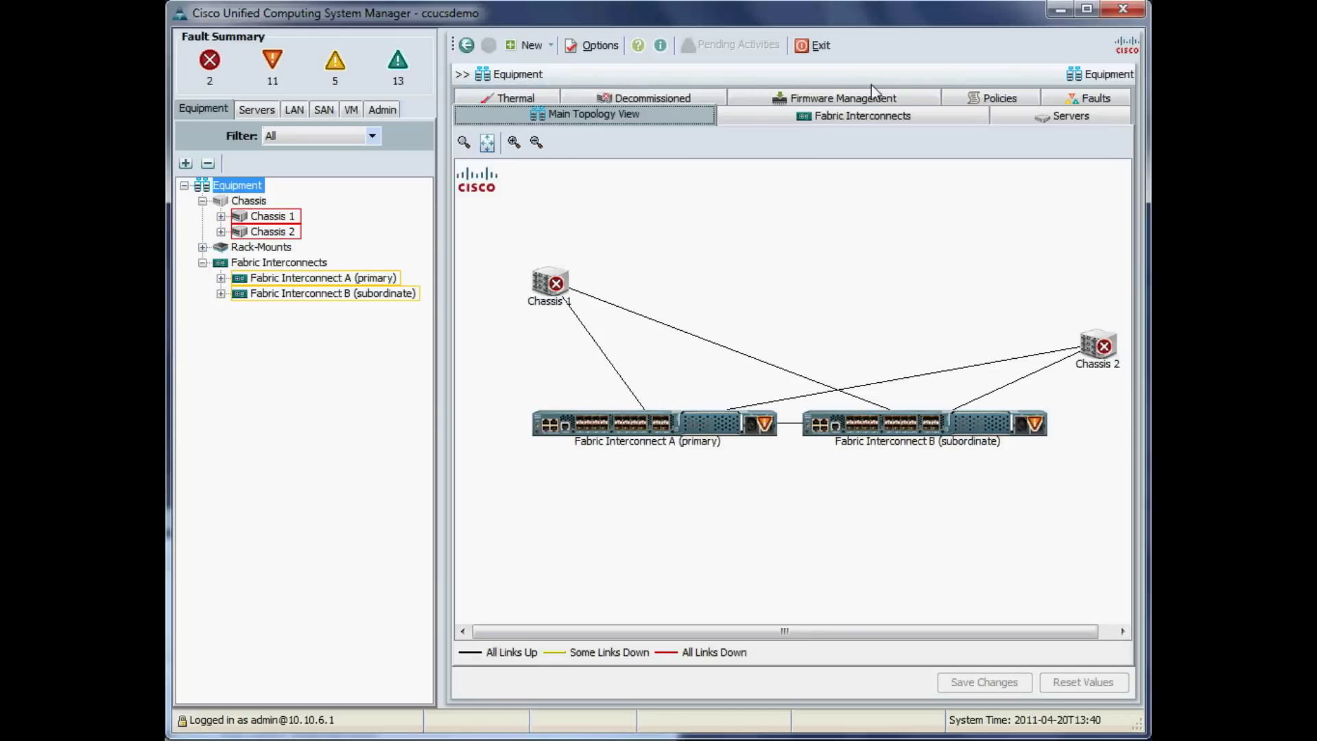
# - Open Activate Firmware with the list filtered to Fabric Interconnects
pyautogui.click(883, 102)
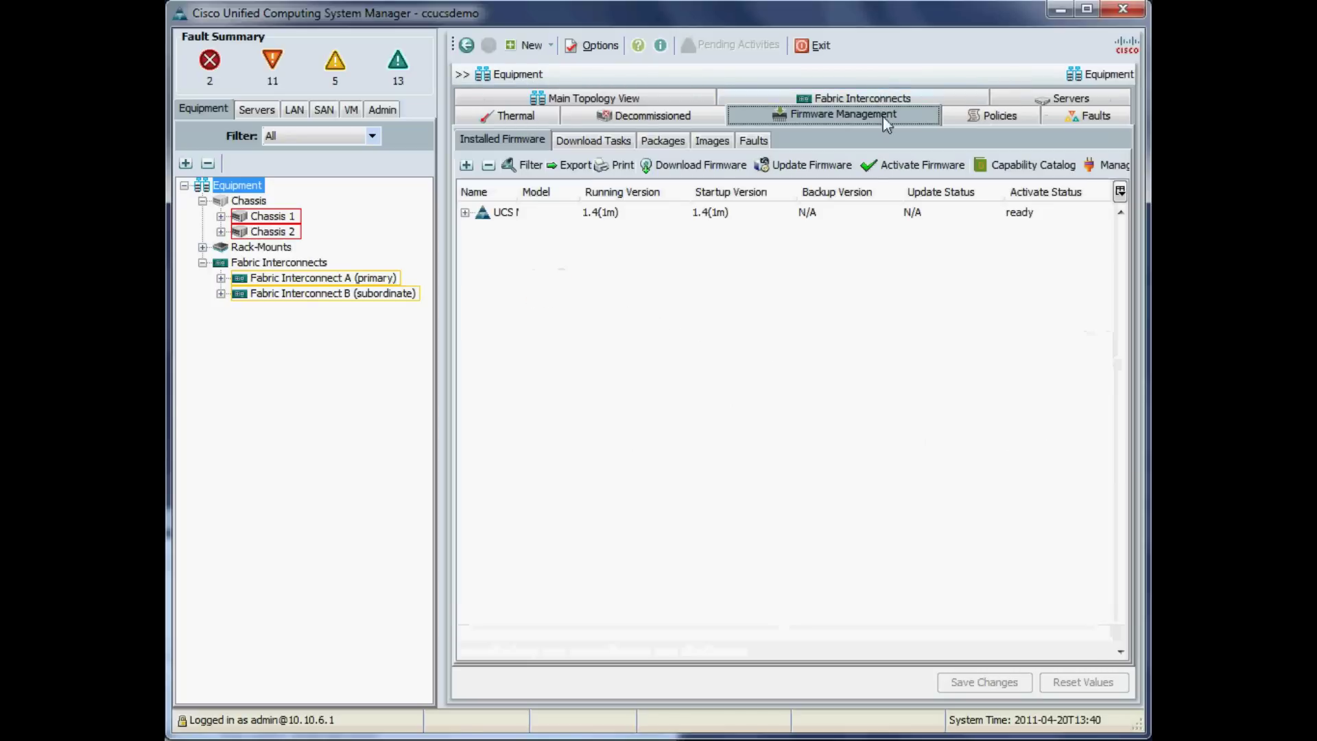
pyautogui.click(905, 165)
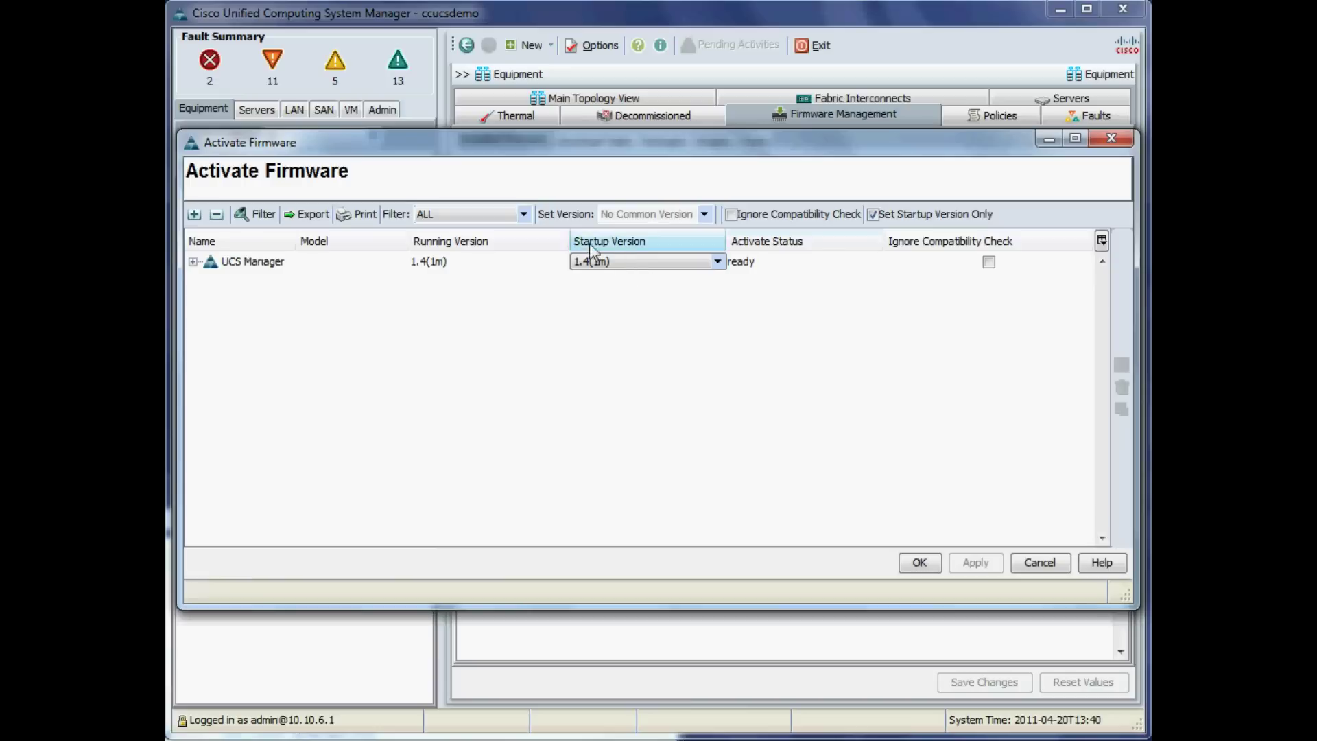
pyautogui.click(523, 214)
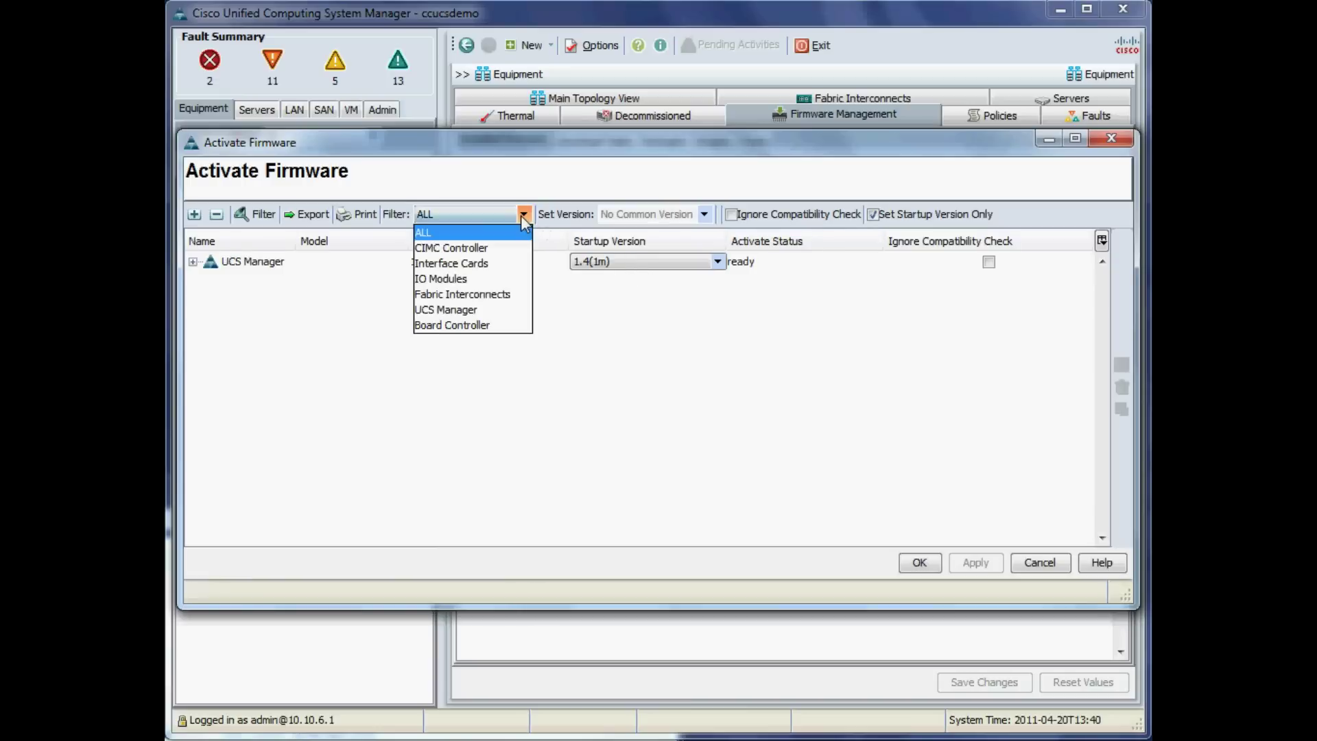
pyautogui.click(488, 294)
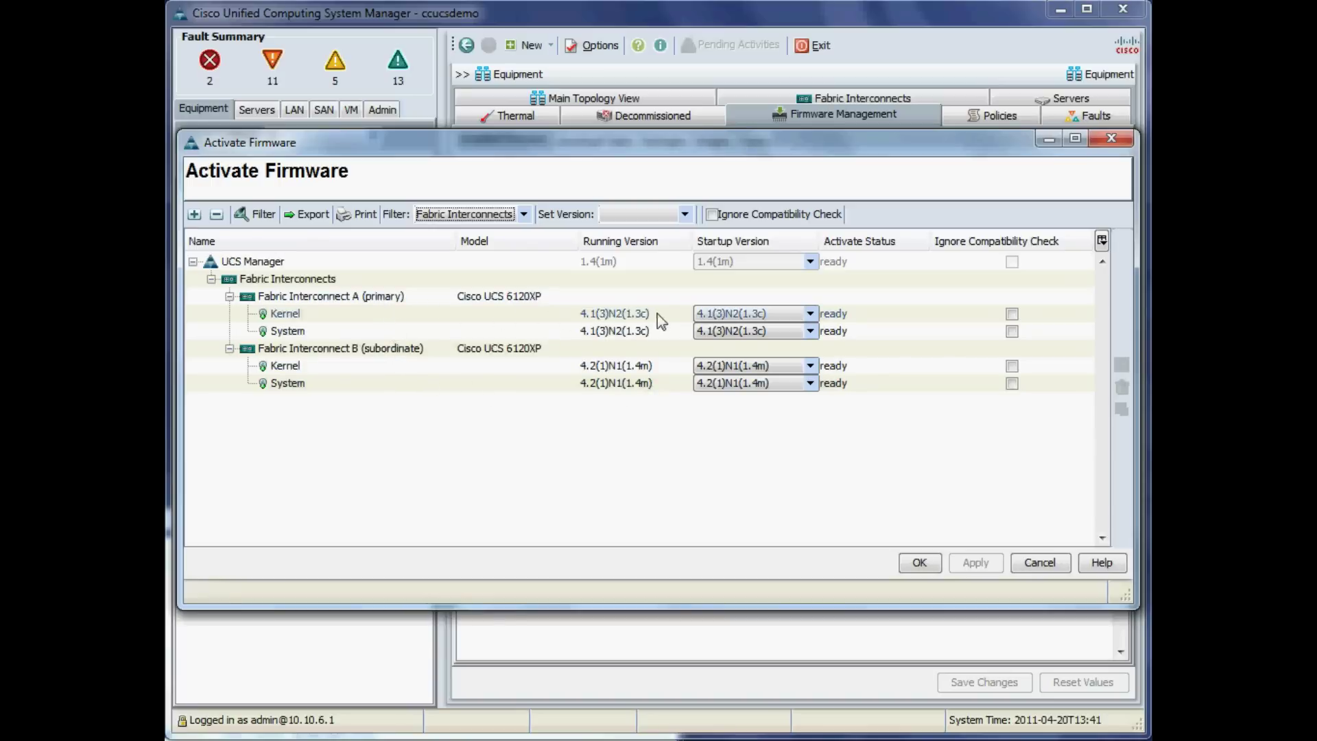
# - Set FI-A Kernel and System startup to 4.2(1)N1(1.4m) and ignore compatibility checks
pyautogui.click(816, 315)
pyautogui.click(810, 314)
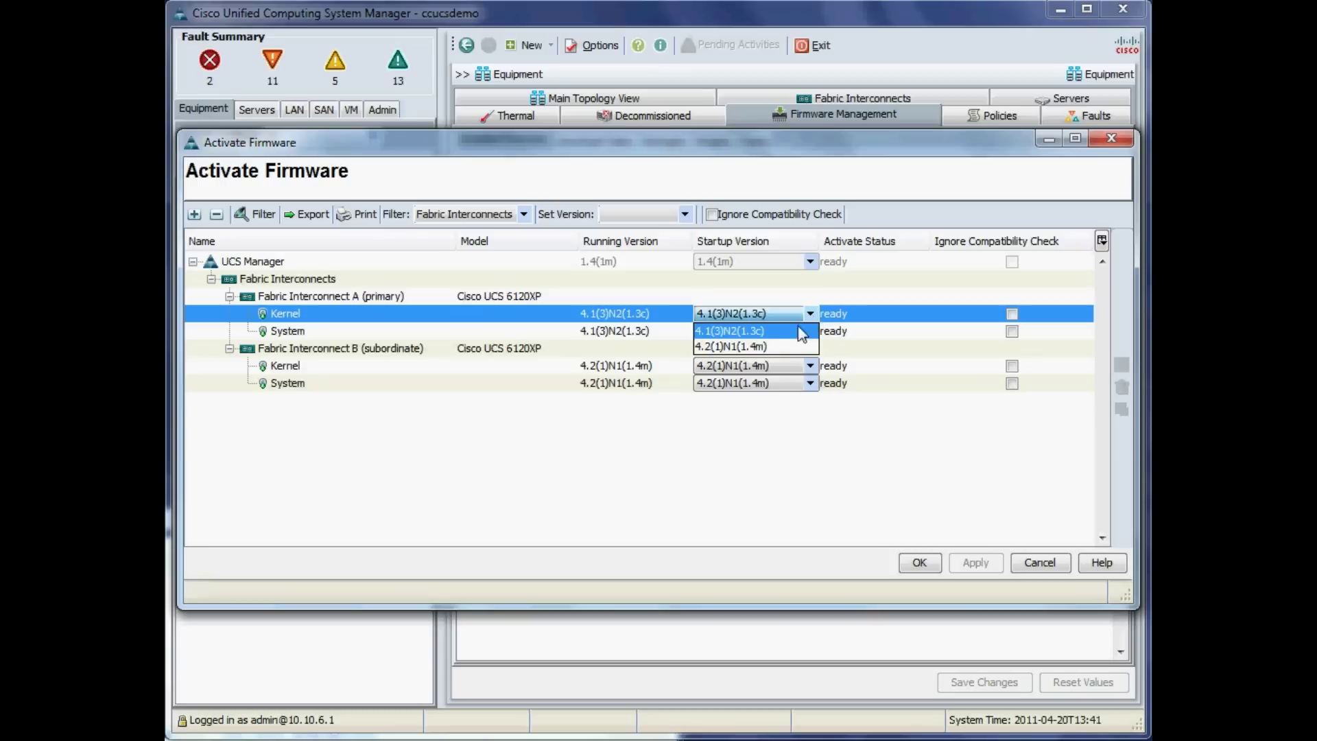
pyautogui.click(760, 347)
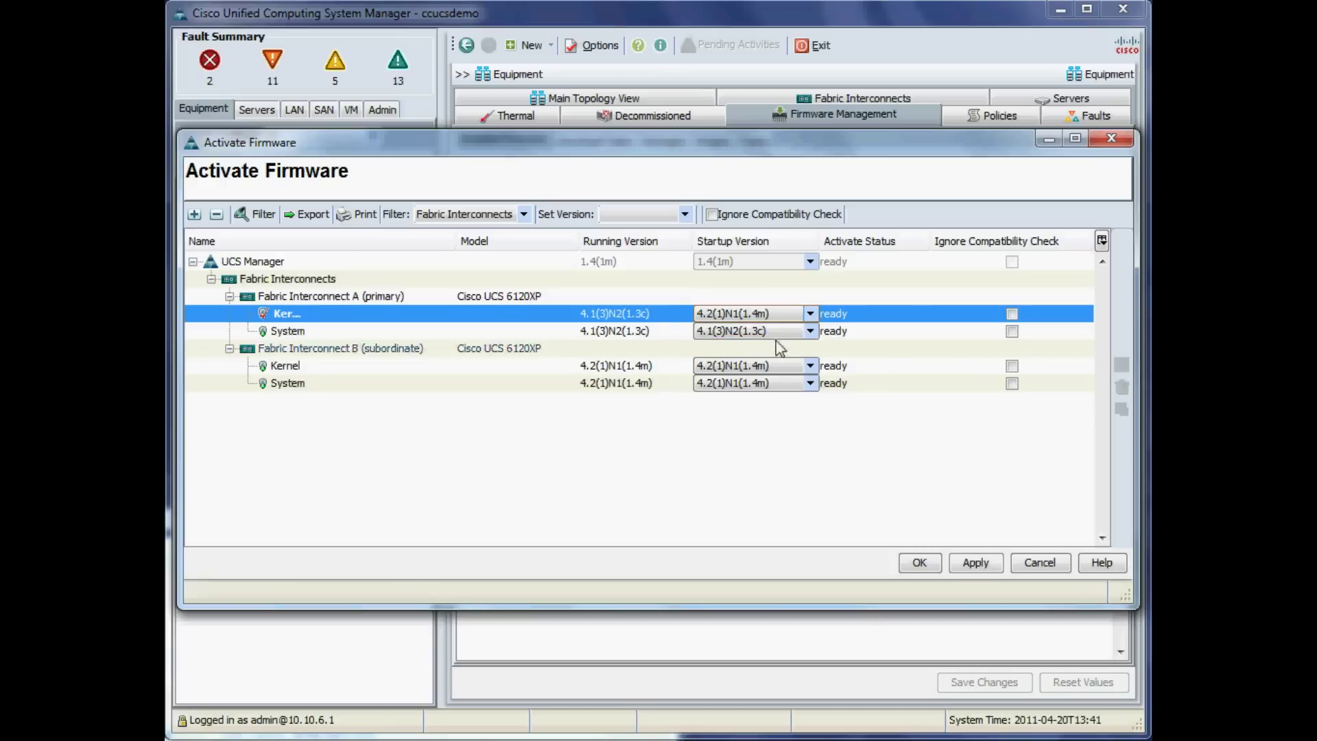
pyautogui.click(811, 332)
pyautogui.click(810, 332)
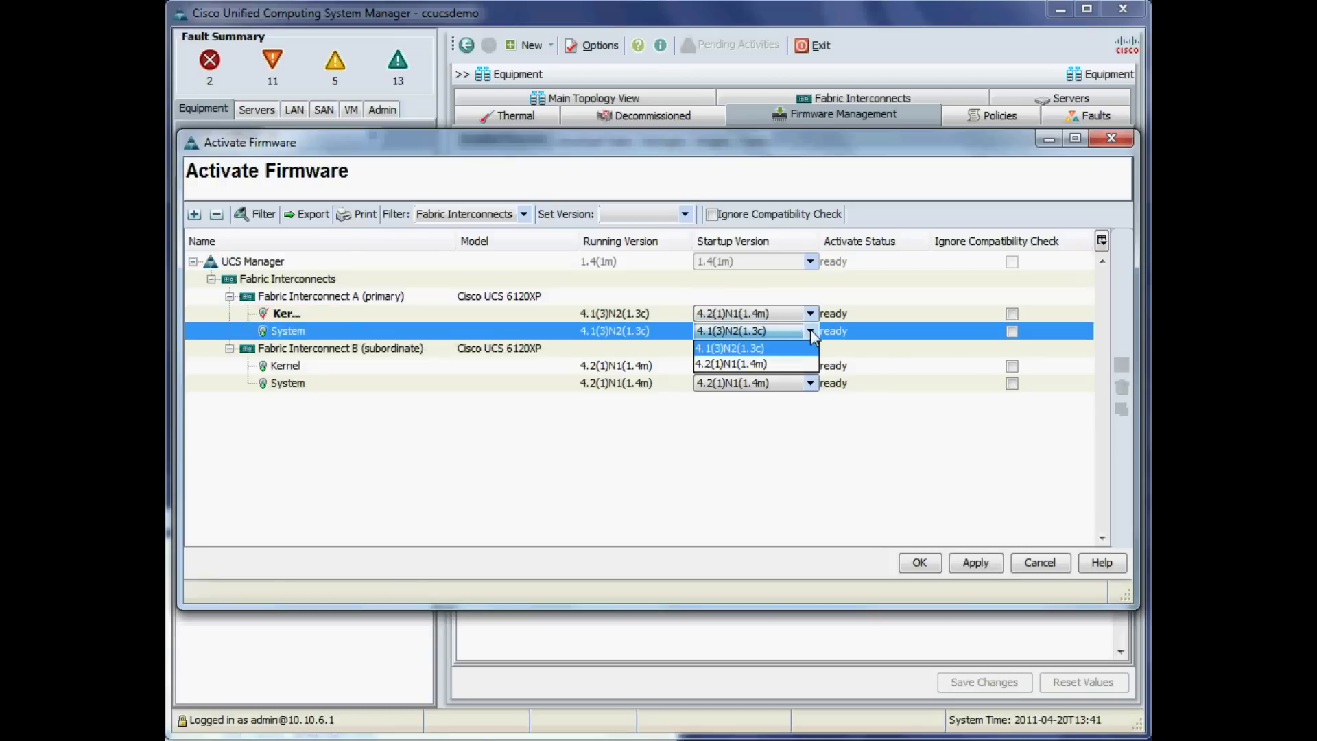
pyautogui.click(770, 365)
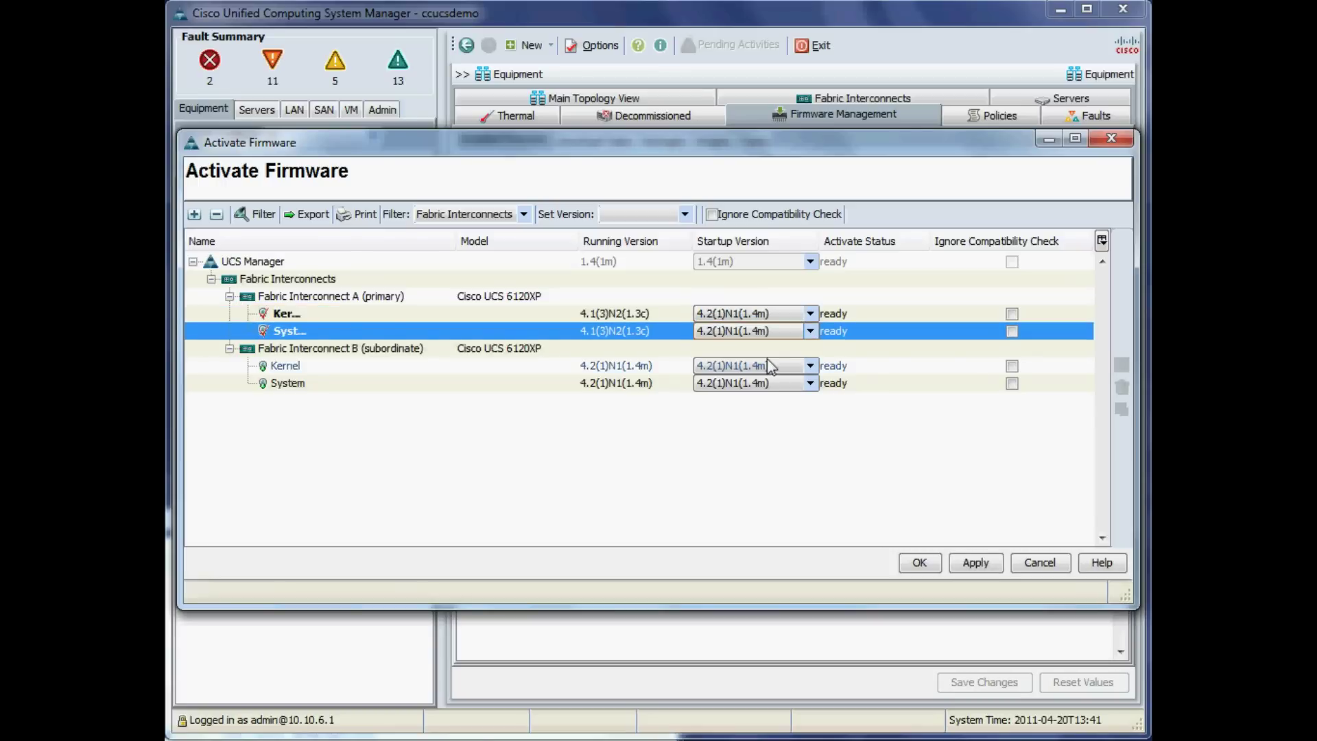
pyautogui.click(1011, 320)
pyautogui.click(1012, 315)
pyautogui.click(1013, 331)
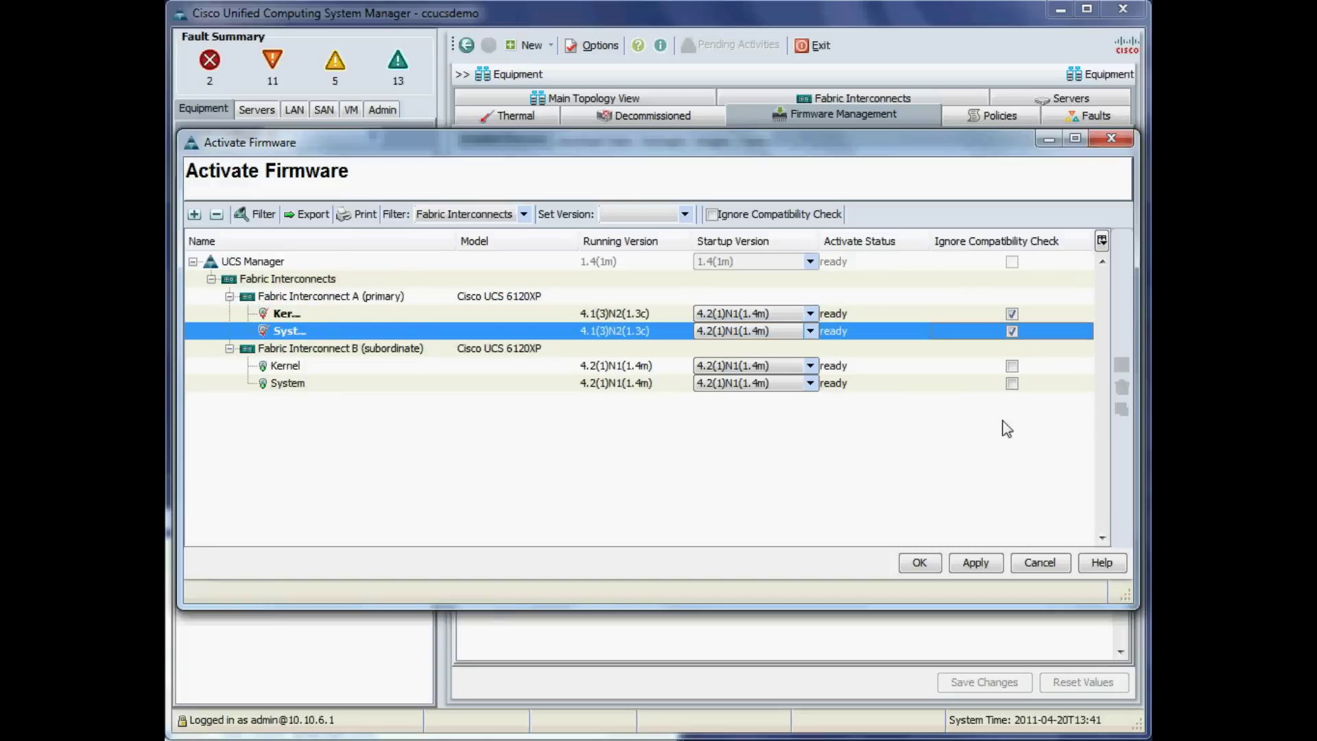
# - Apply the new startup versions and accept the fabric interconnect reboot
pyautogui.click(976, 562)
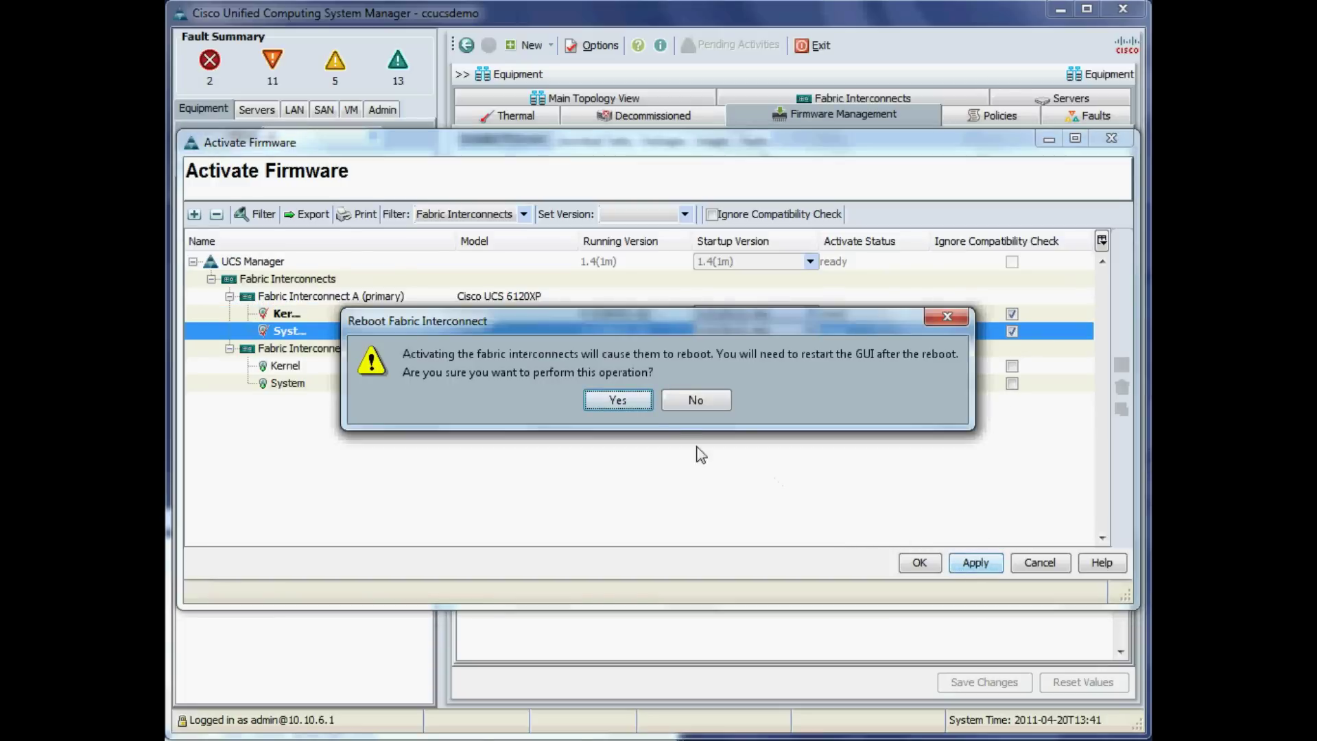
pyautogui.click(619, 400)
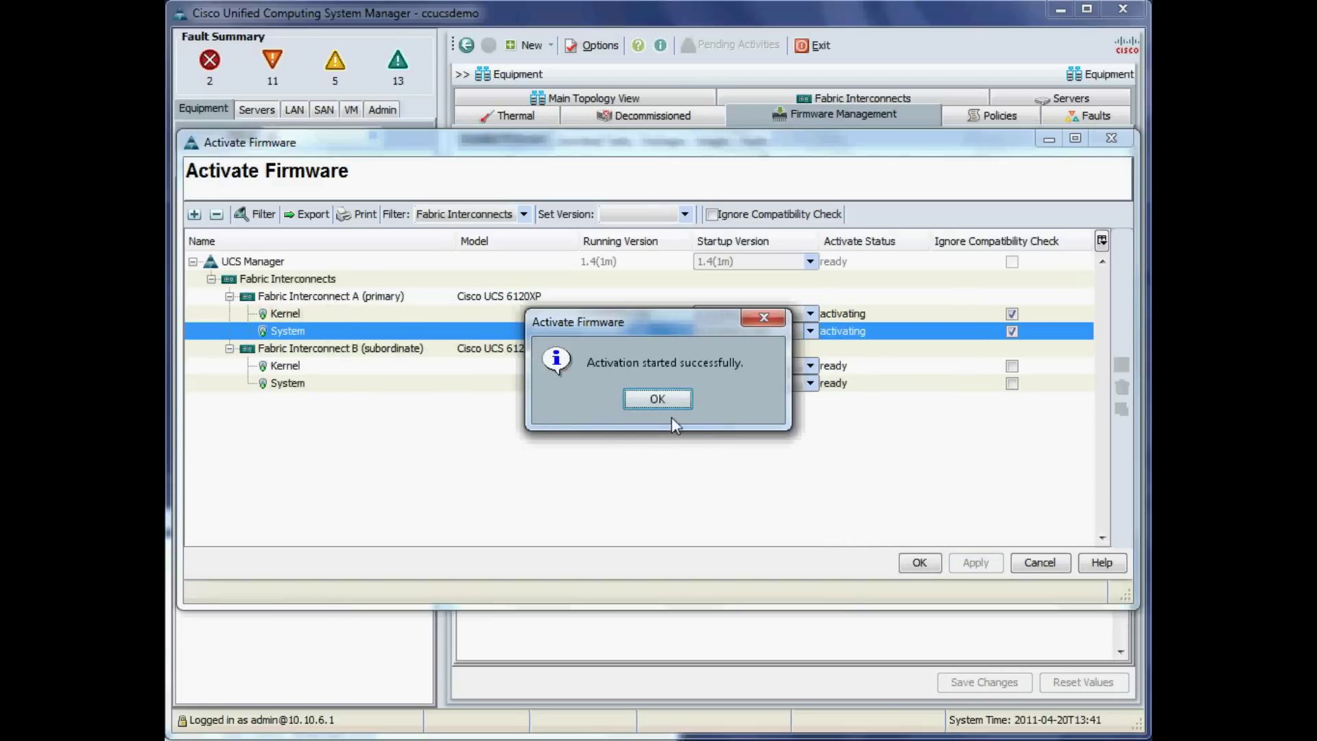
pyautogui.click(657, 404)
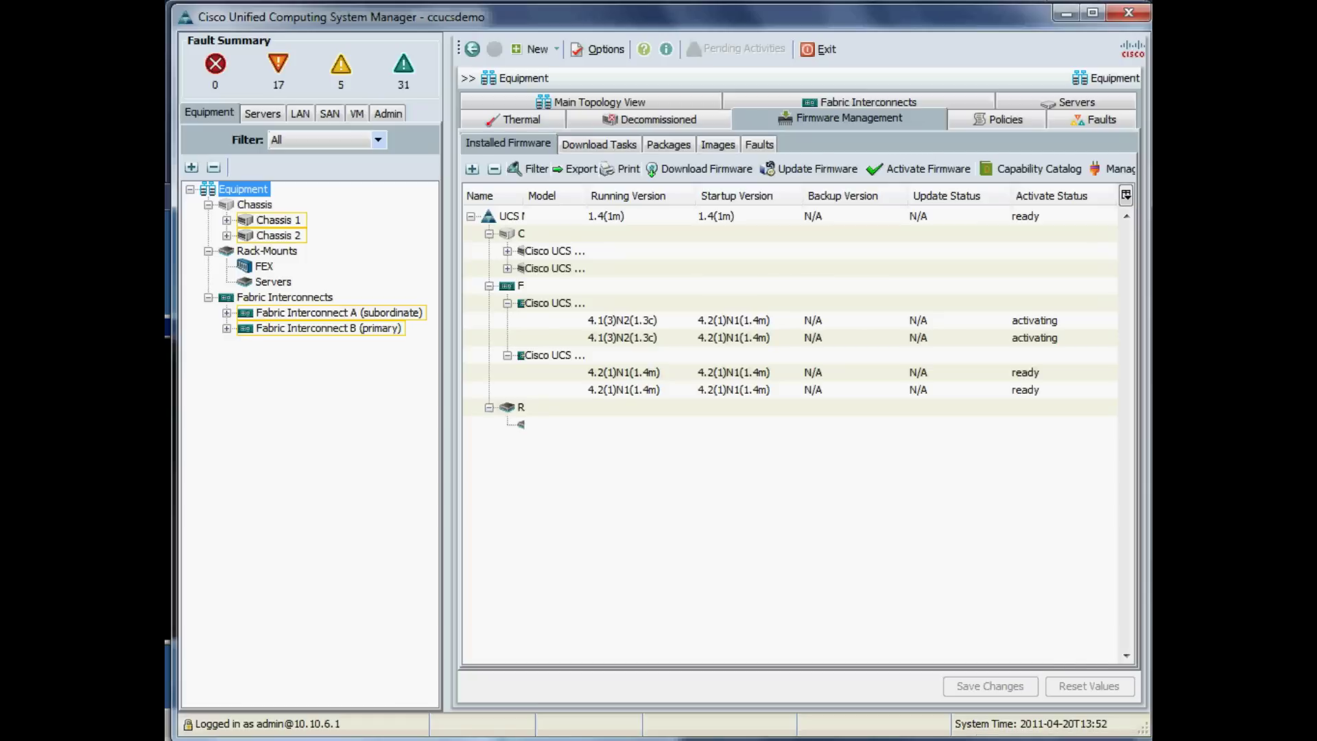
# - After the reboot, review Fabric Interconnect B and A firmware and high-availability details
pyautogui.click(1029, 737)
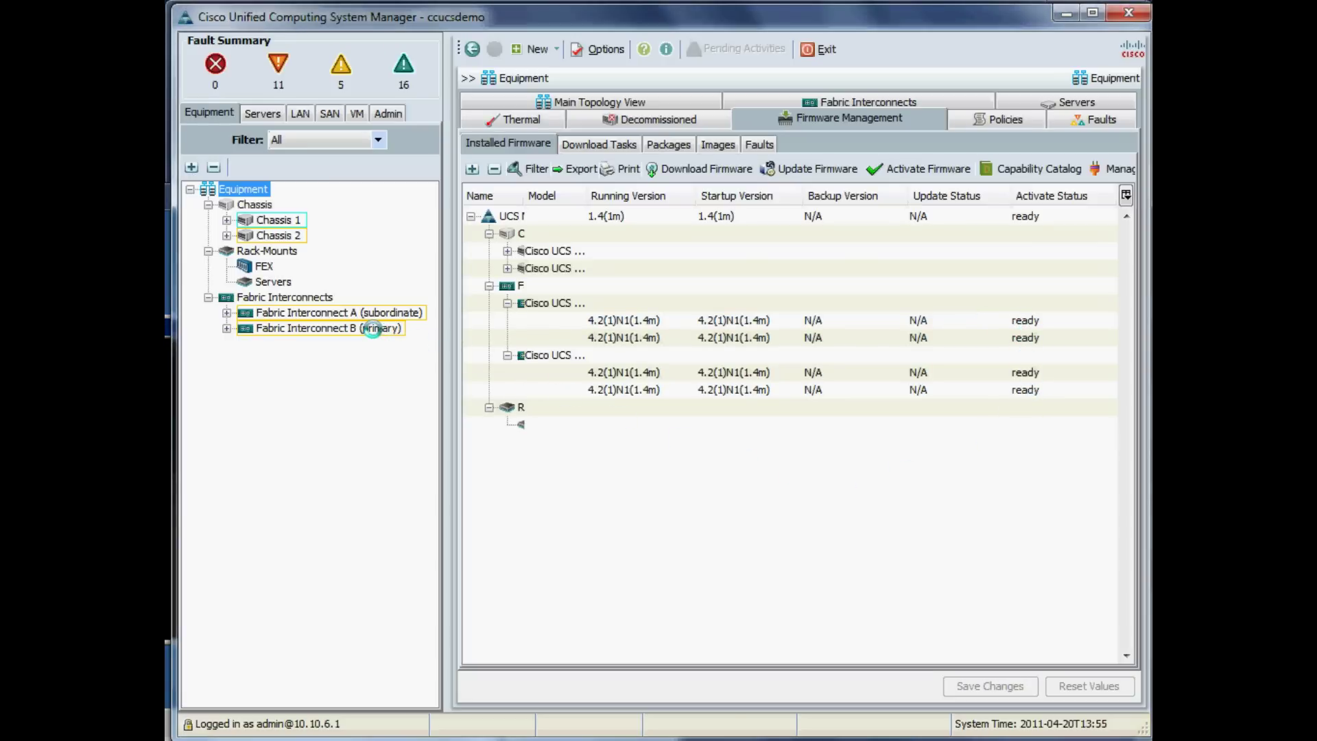
pyautogui.click(372, 329)
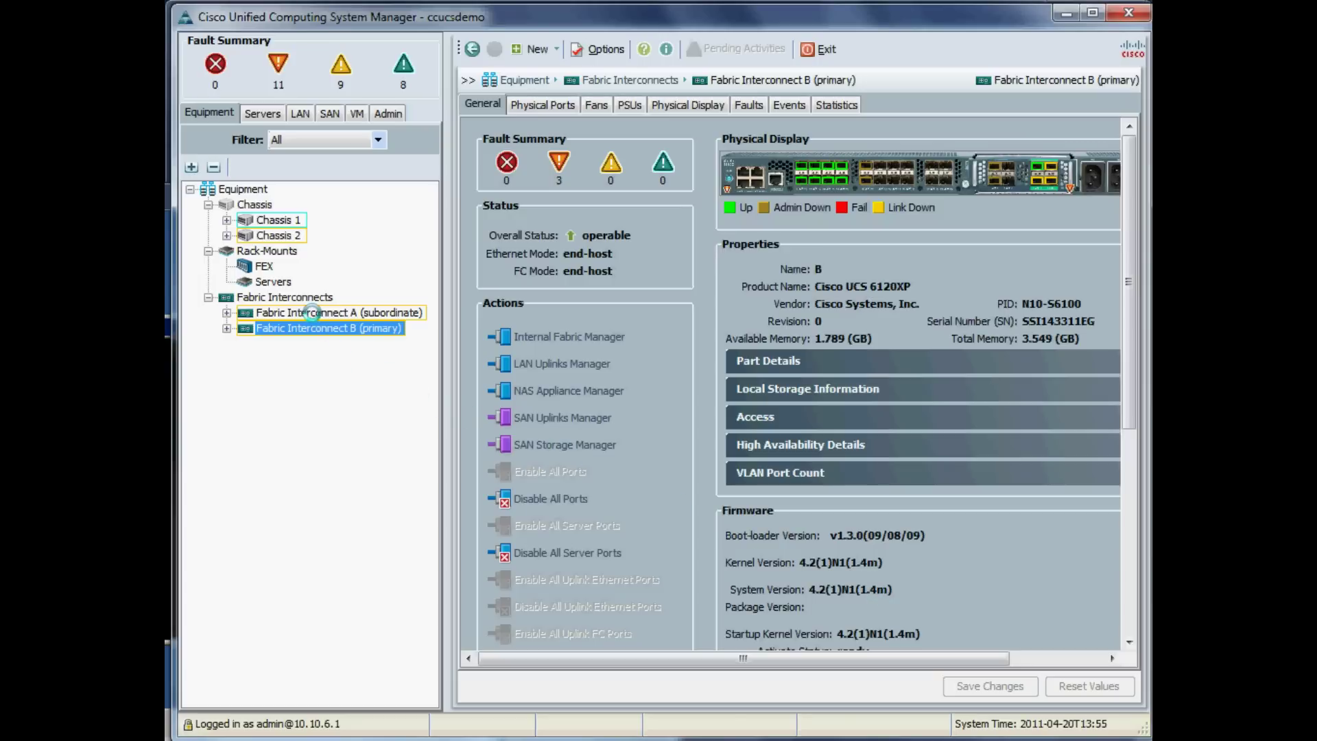
pyautogui.click(312, 313)
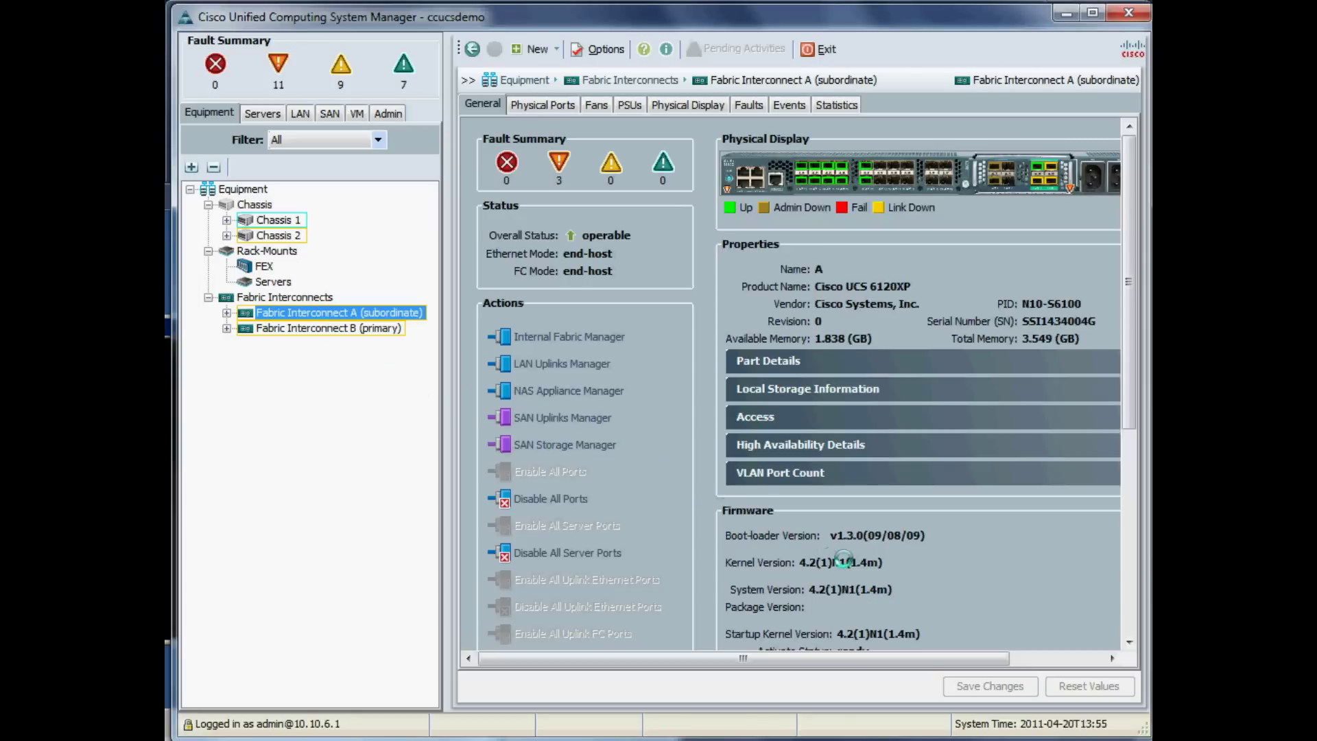
pyautogui.click(786, 450)
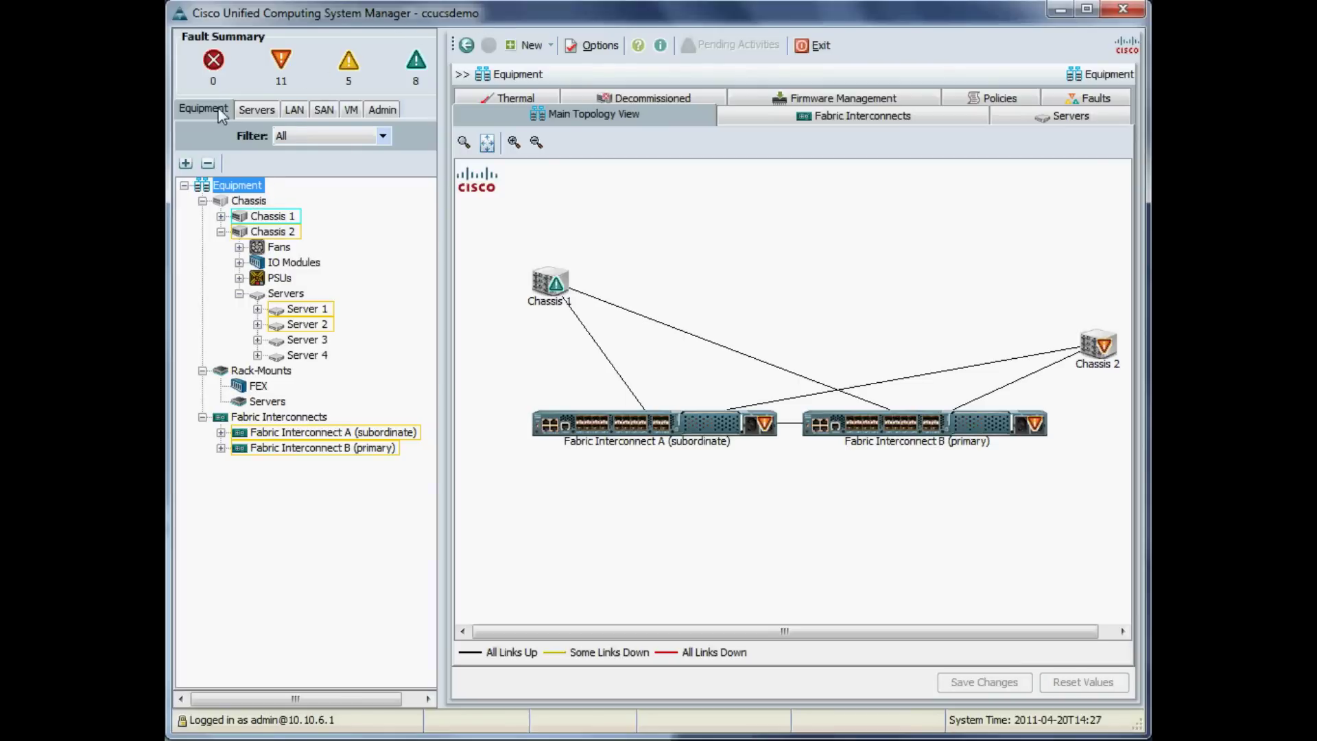
pyautogui.click(269, 111)
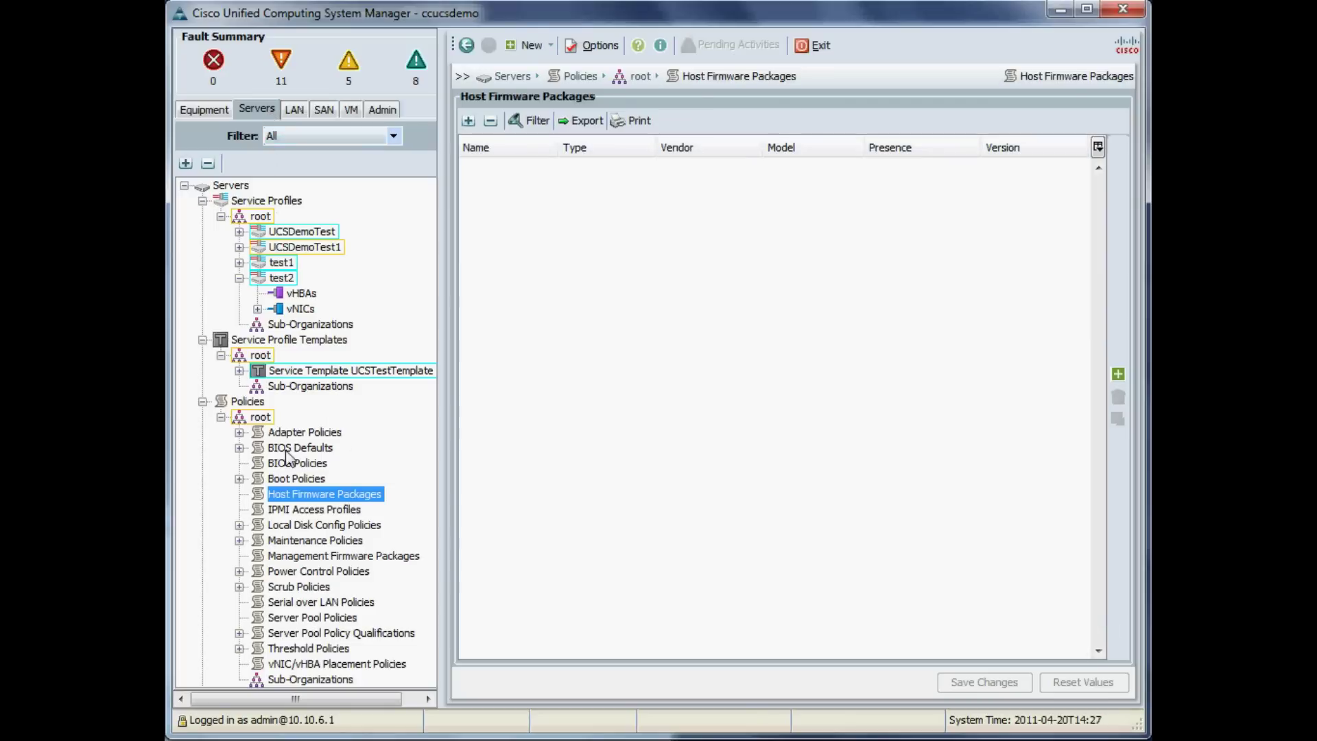
# - Create a host firmware package with name and description both set to 1.4_Update
pyautogui.rightClick(301, 498)
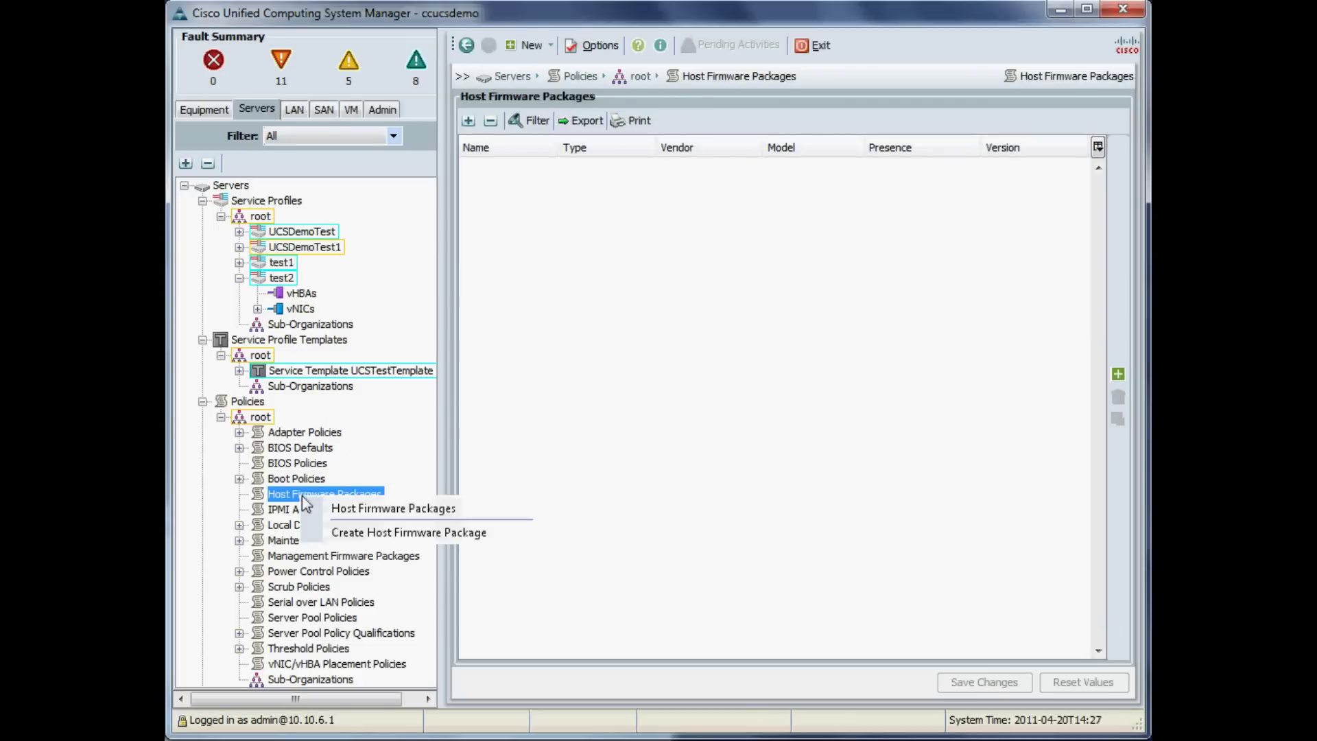
pyautogui.click(359, 533)
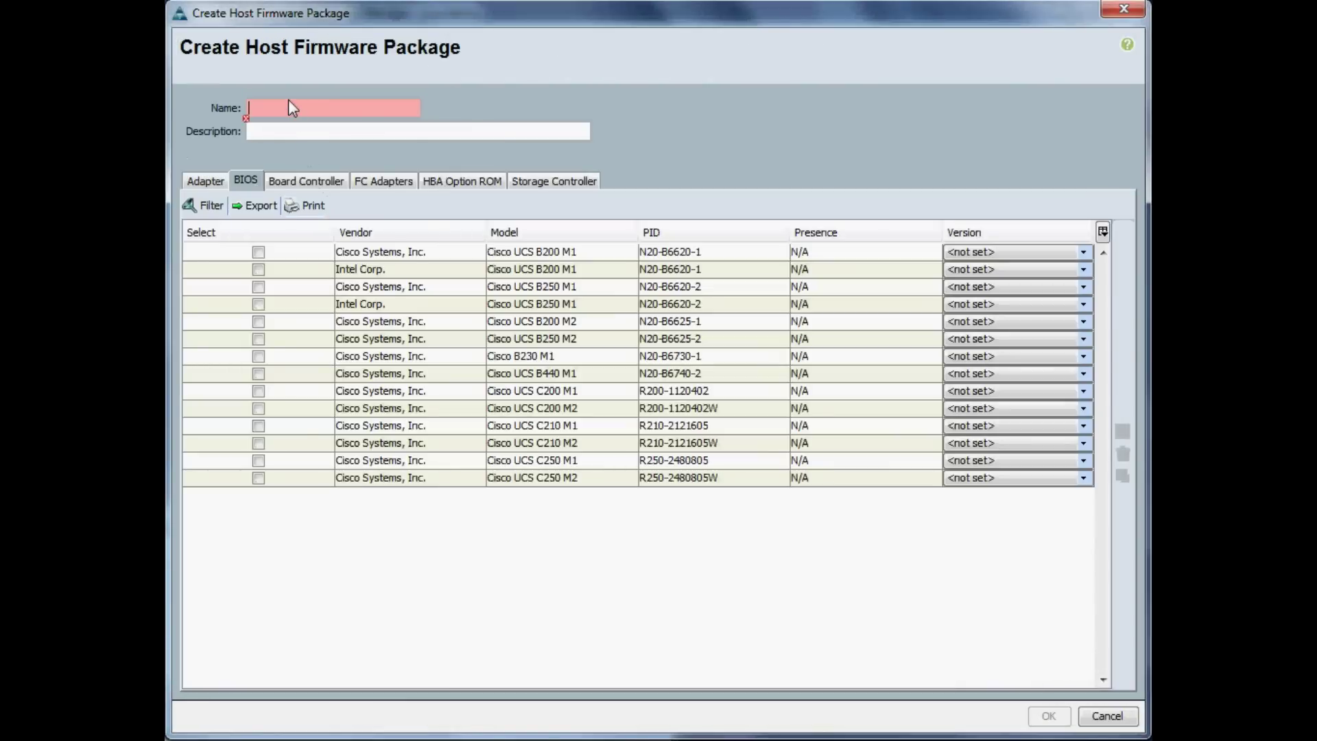
pyautogui.write('1.4_Update')
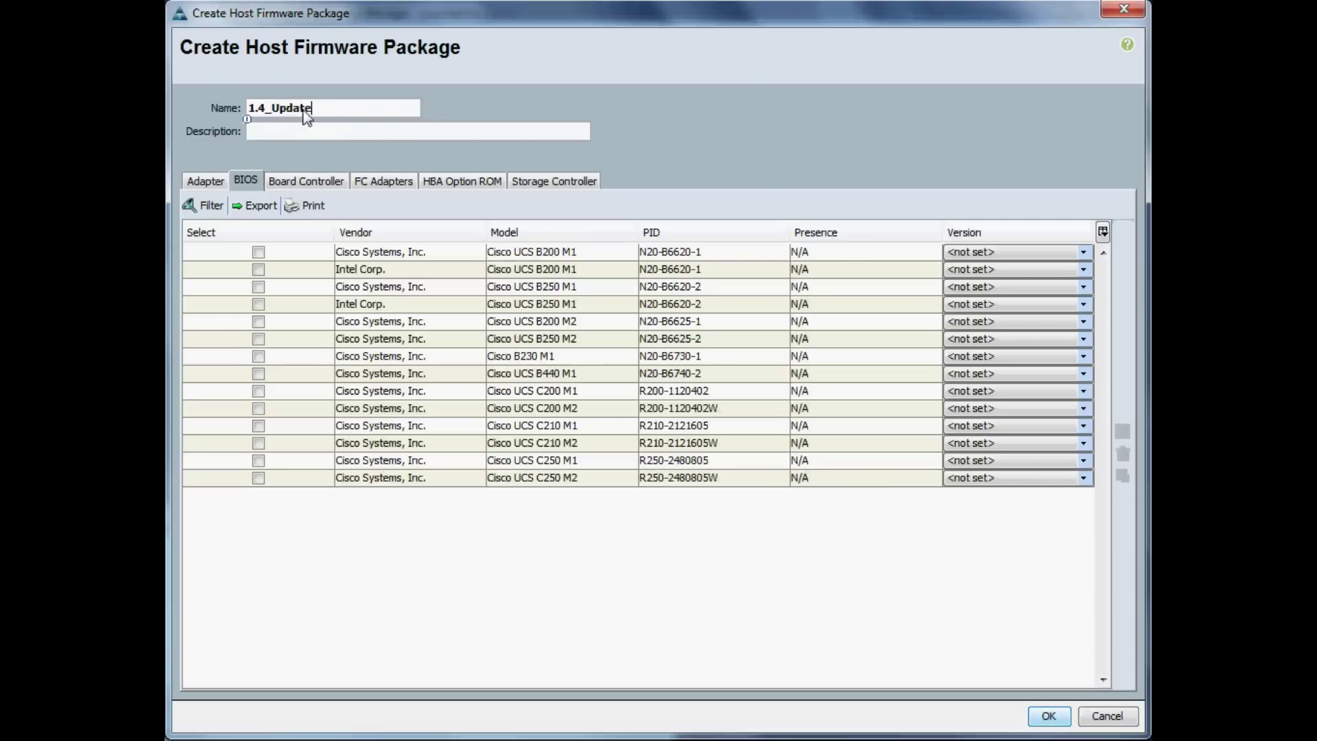
pyautogui.tripleClick(250, 115)
pyautogui.hotkey('ctrl', 'c')
pyautogui.click(278, 133)
pyautogui.hotkey('ctrl', 'v')
pyautogui.click(206, 180)
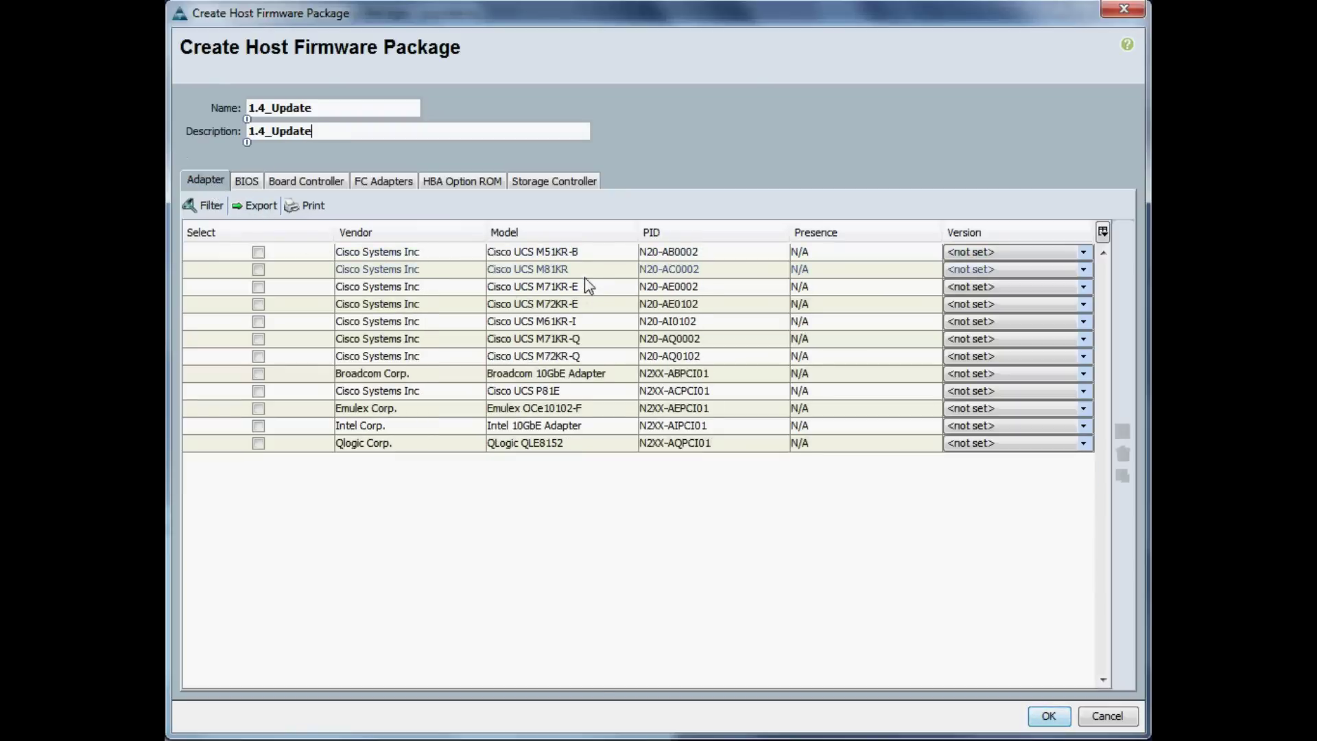
# - Include adapters M81KR at 1.4(1m), M71KR-E at 1.4(1m) and M72KR-E at 2.702.517.6
pyautogui.click(258, 270)
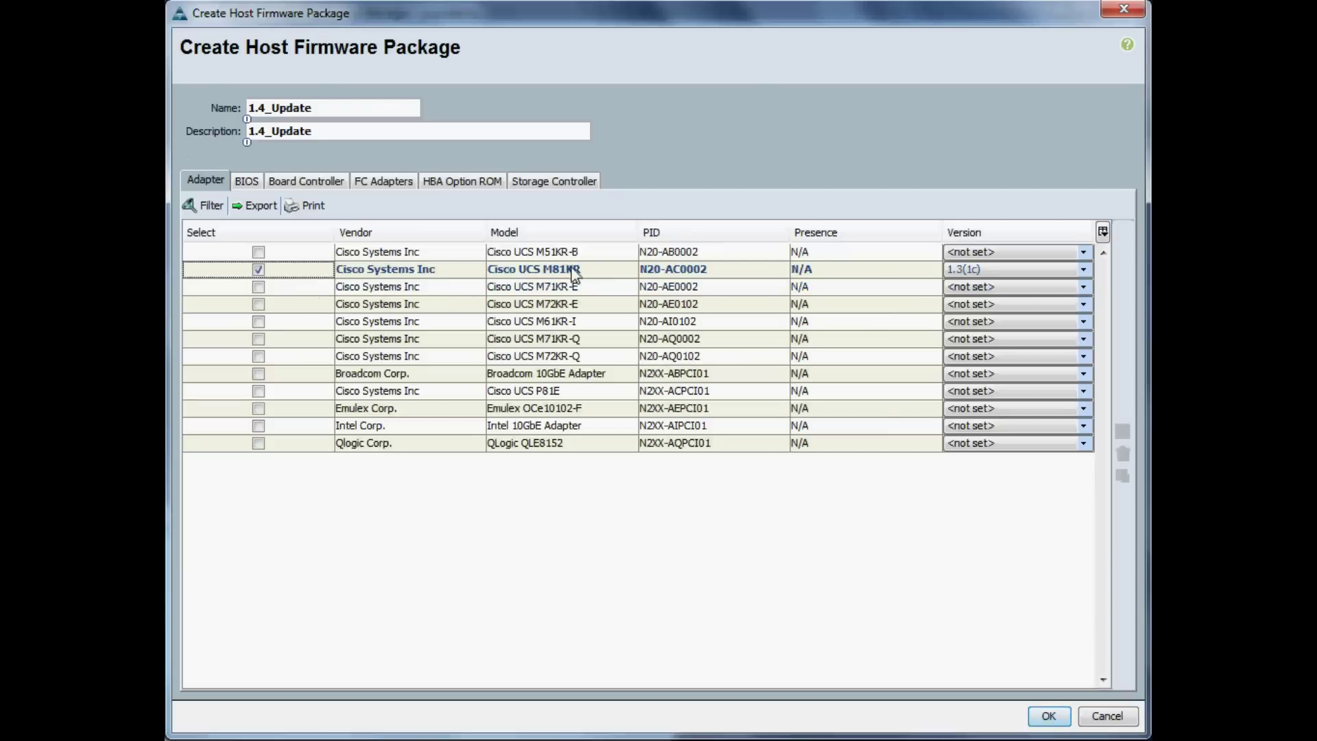
pyautogui.click(1081, 271)
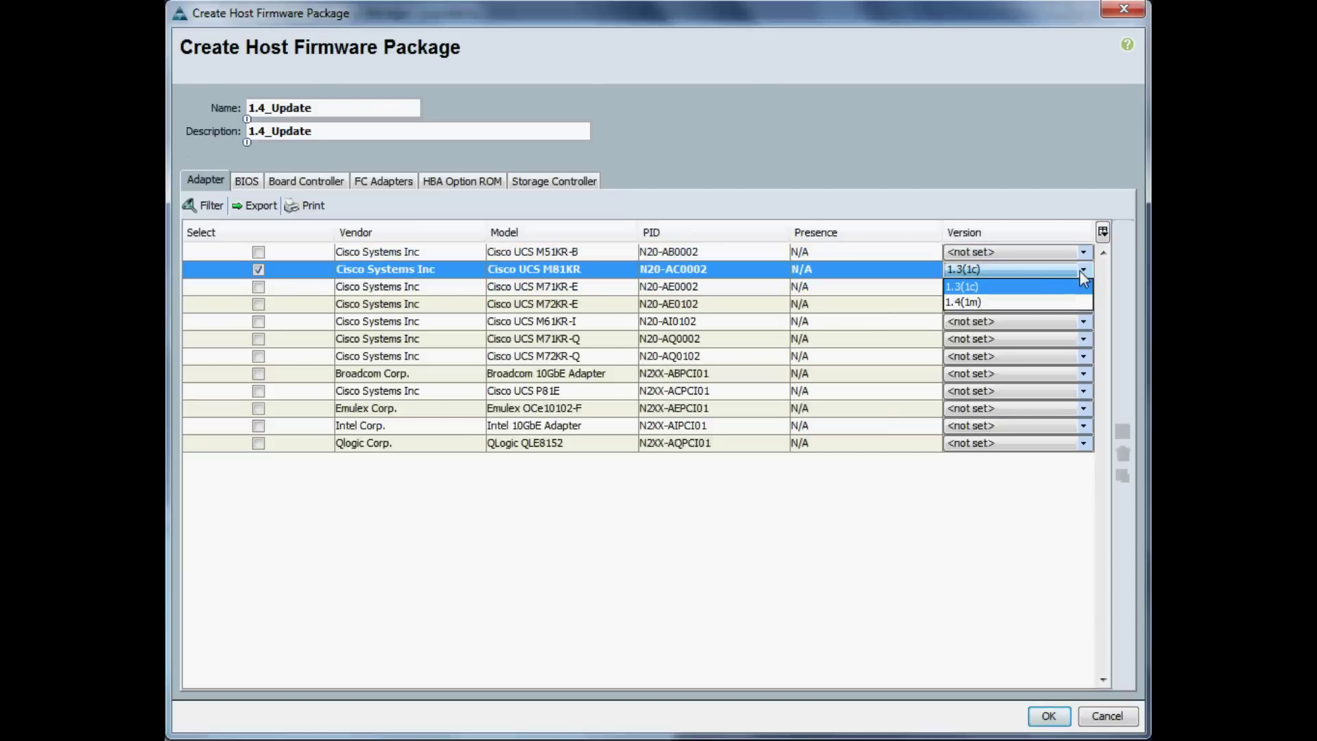
pyautogui.click(1000, 301)
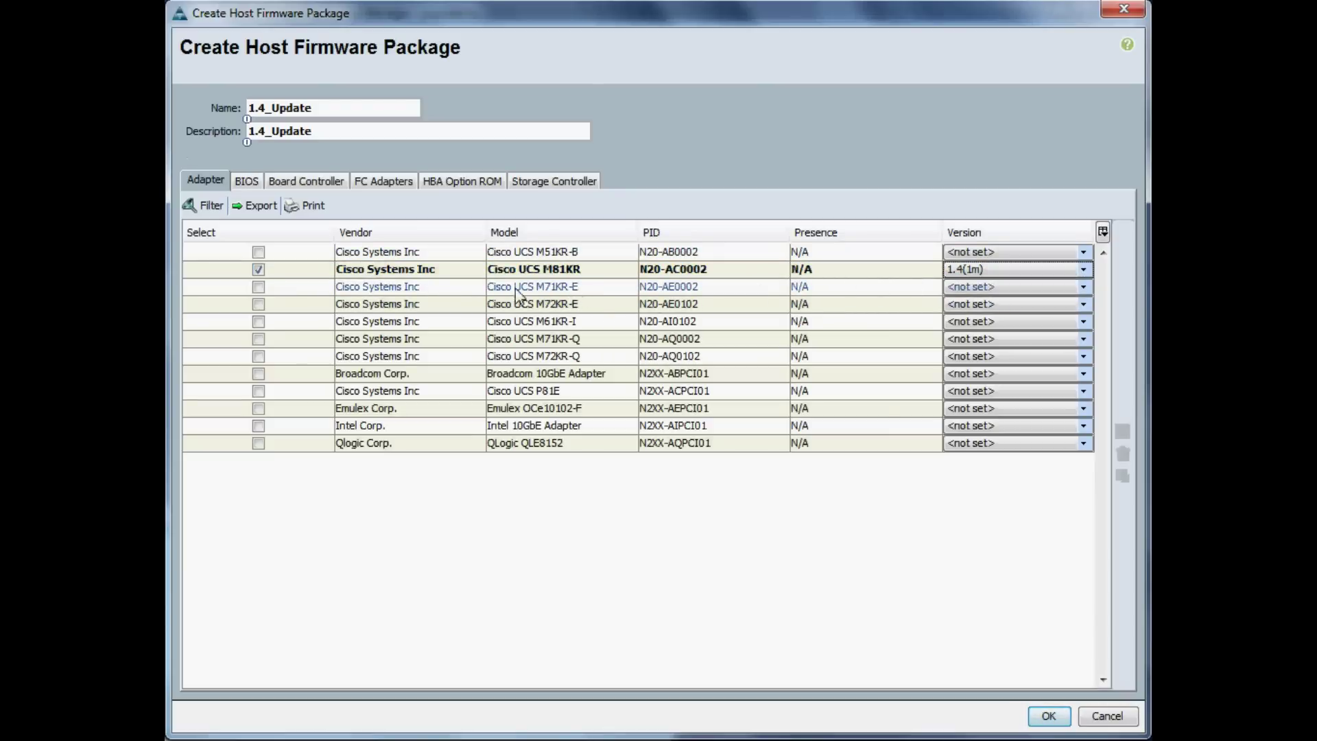
pyautogui.click(268, 288)
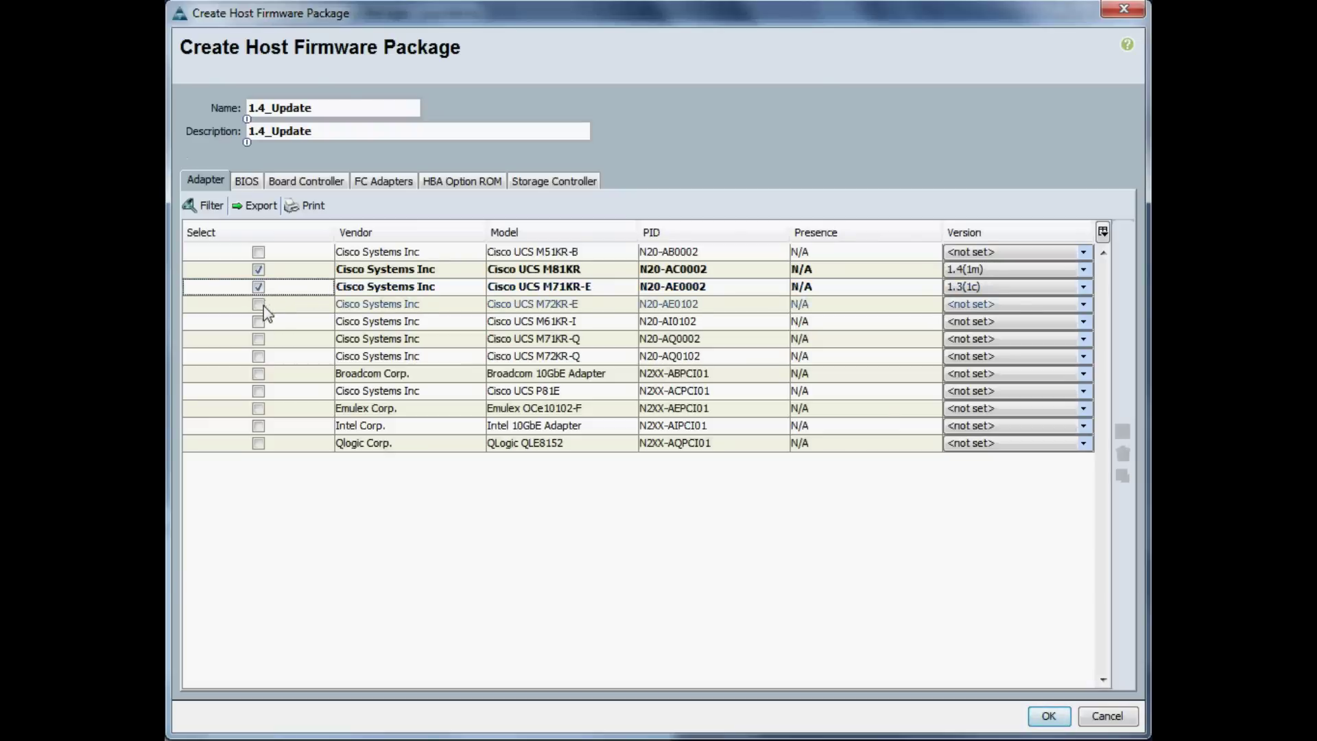
pyautogui.click(264, 305)
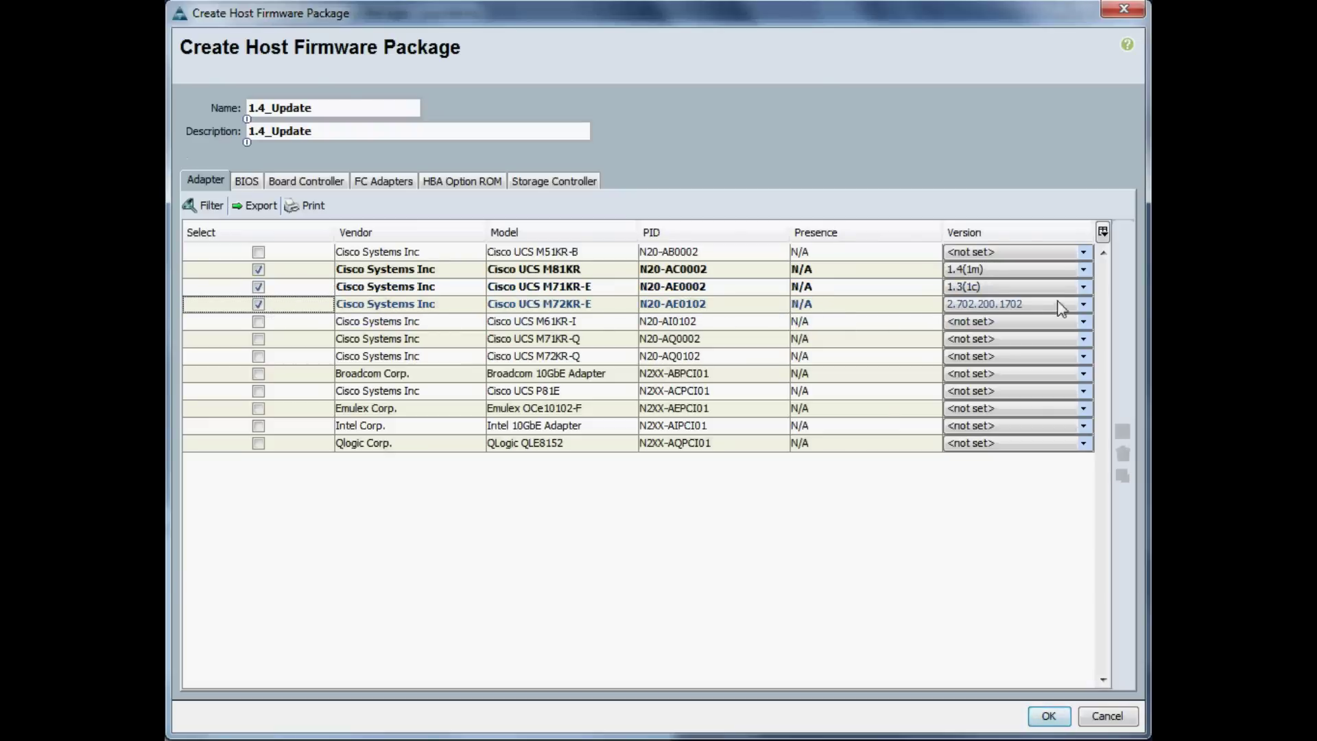
pyautogui.click(1083, 286)
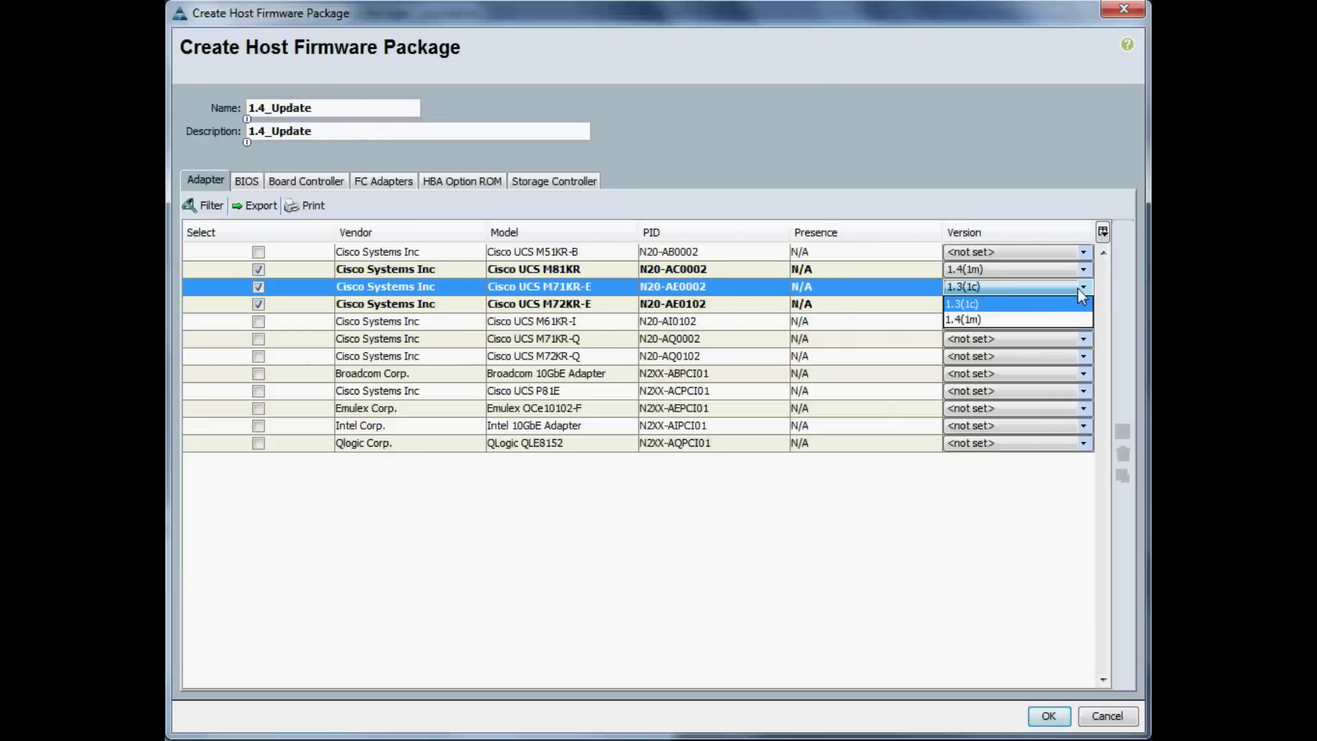
pyautogui.click(1069, 322)
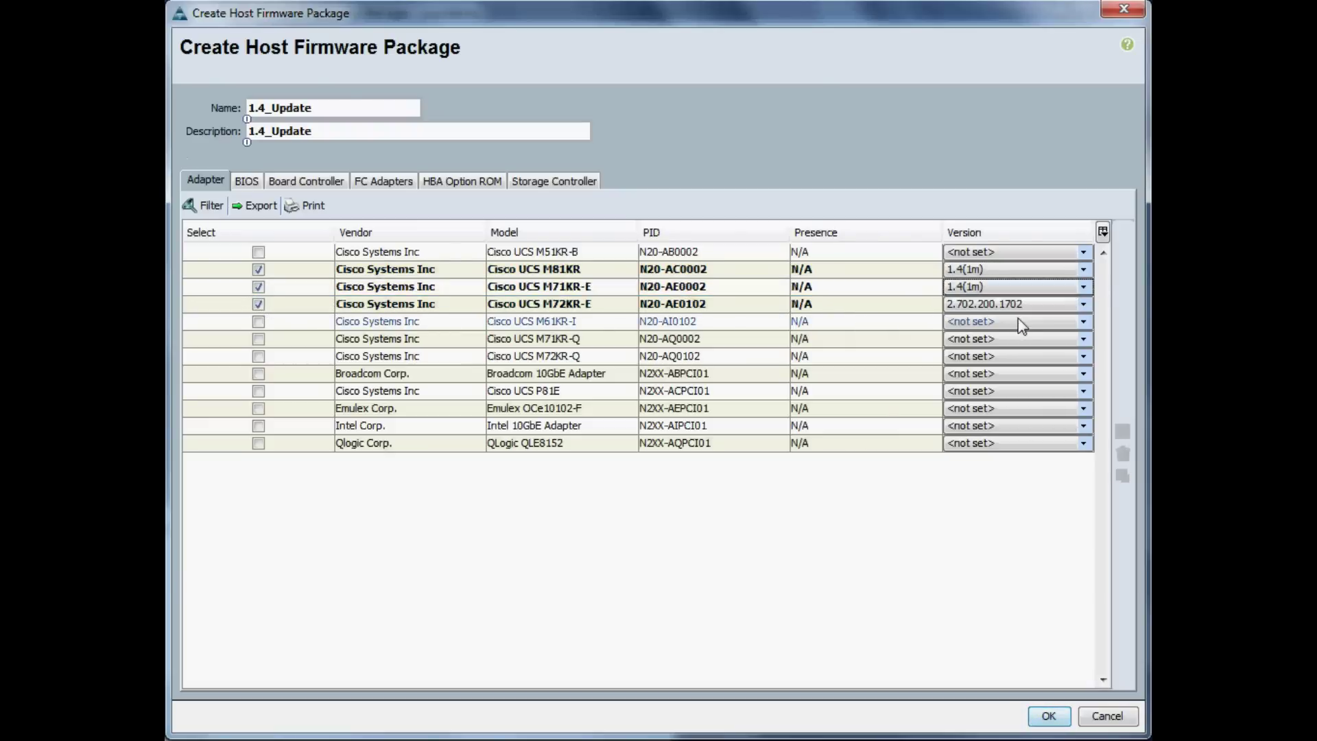
pyautogui.click(1083, 304)
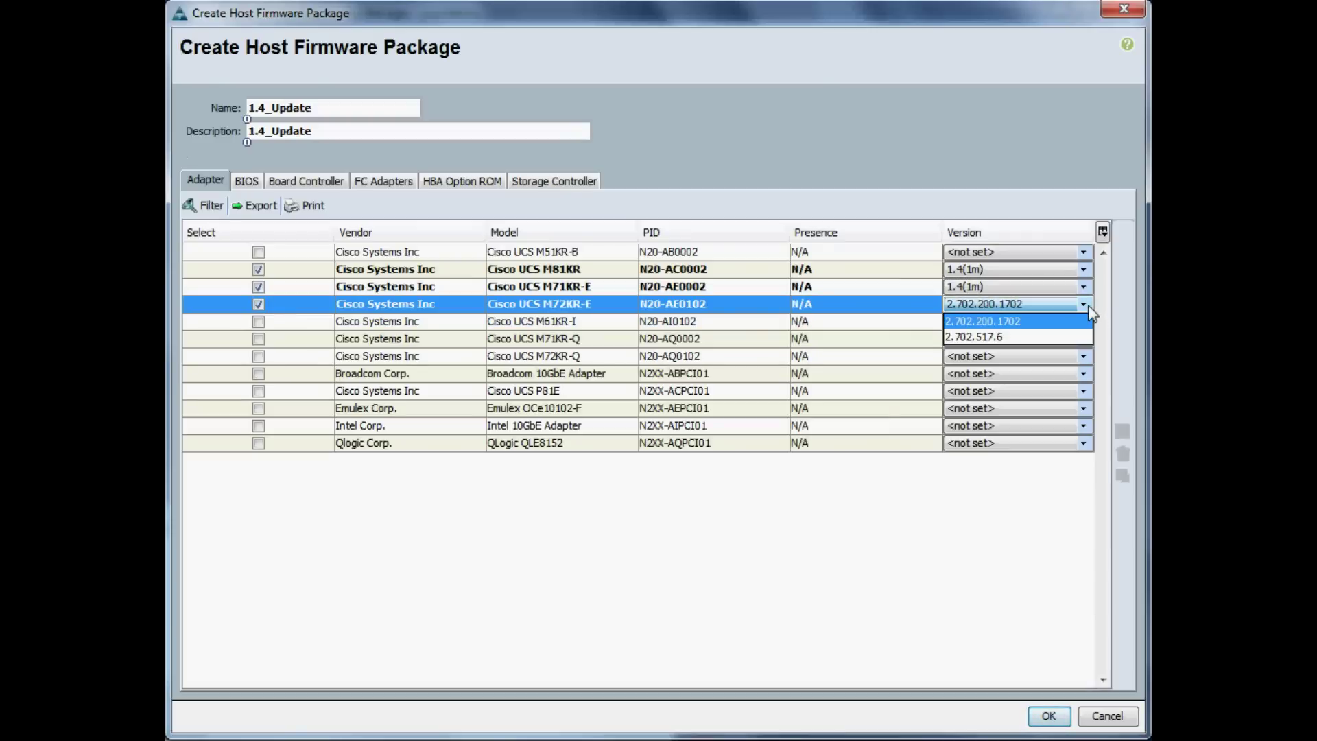
pyautogui.click(1014, 337)
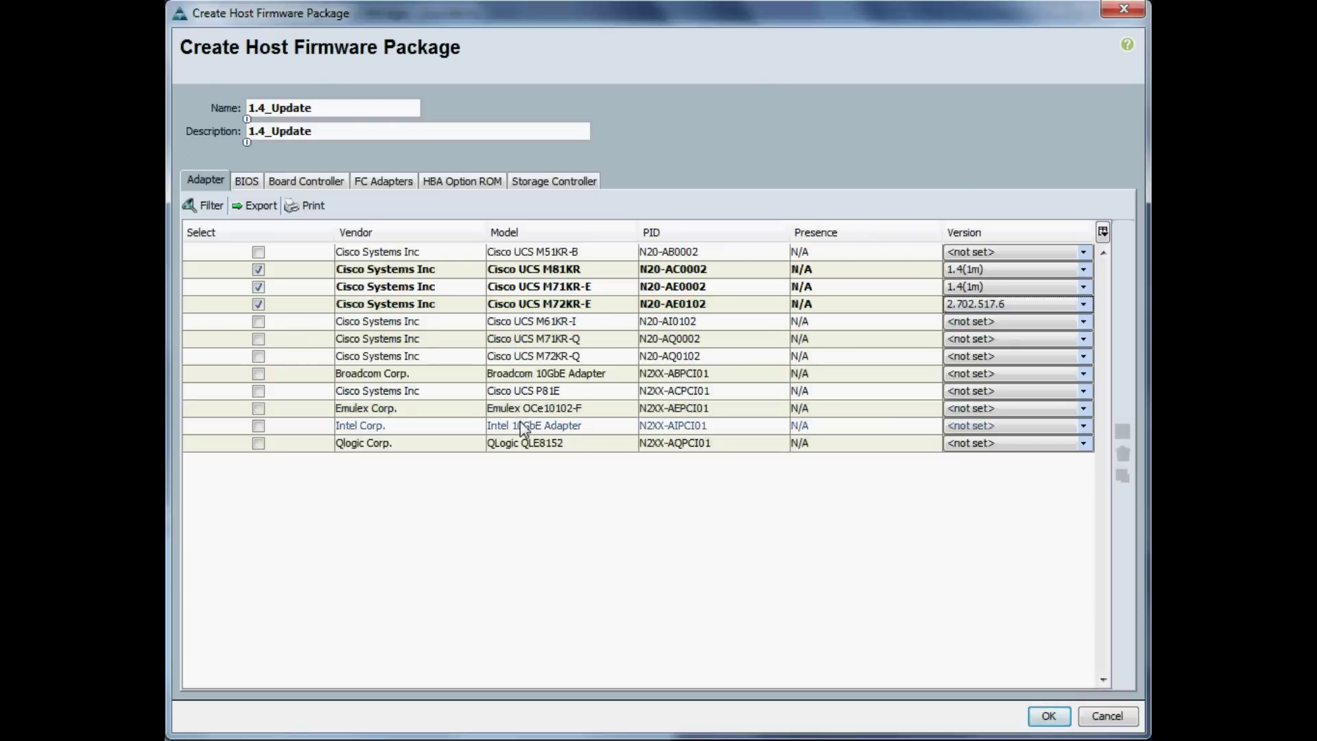
# - Include BIOS for the B200 M1, B250 M1, B200 M2, B250 M2, B230 M1, B440 M1 and C200 M1 servers
pyautogui.click(241, 186)
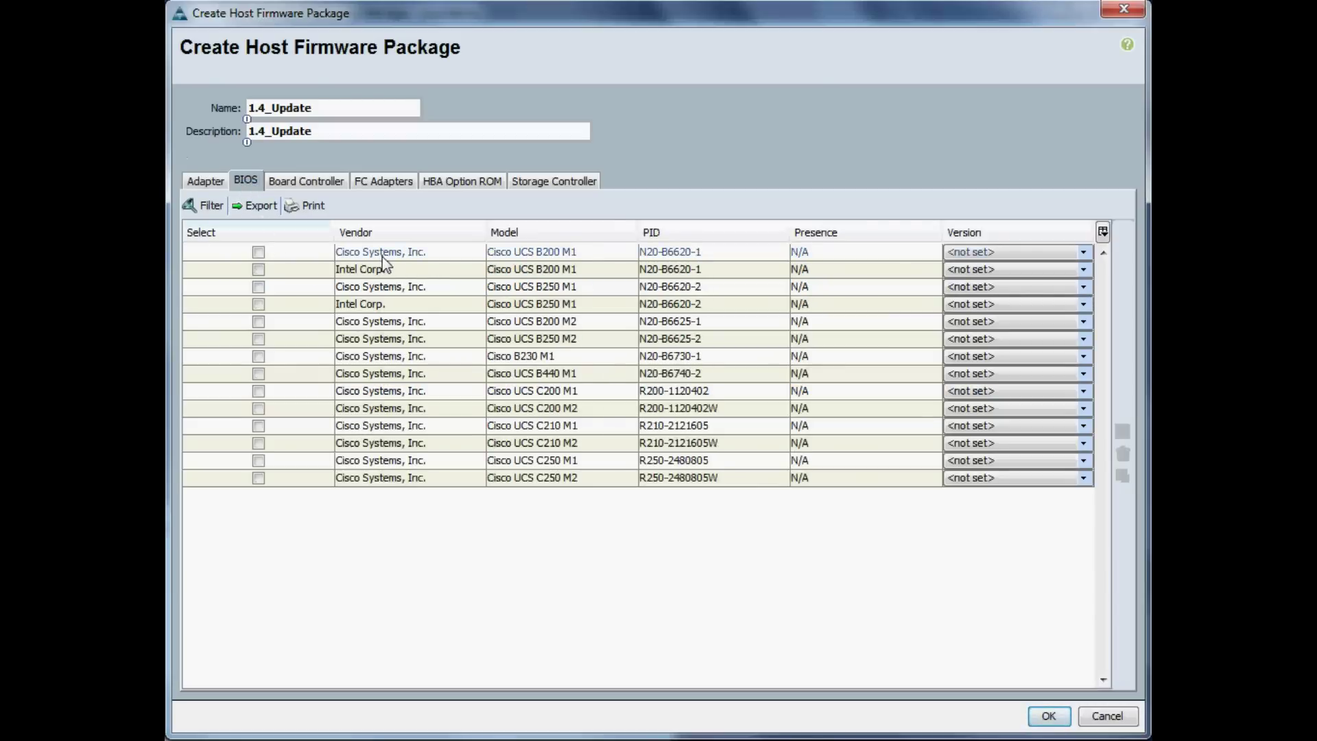
pyautogui.click(259, 253)
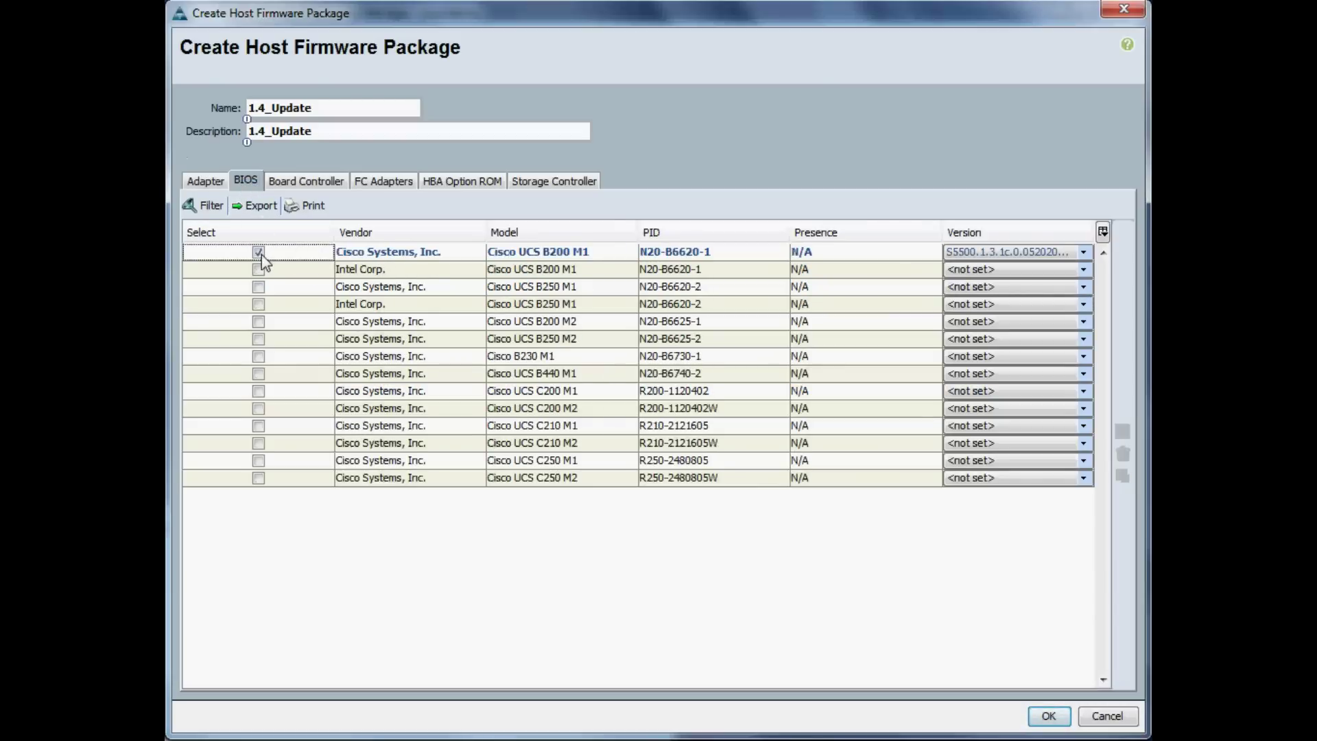
pyautogui.click(258, 269)
pyautogui.click(259, 289)
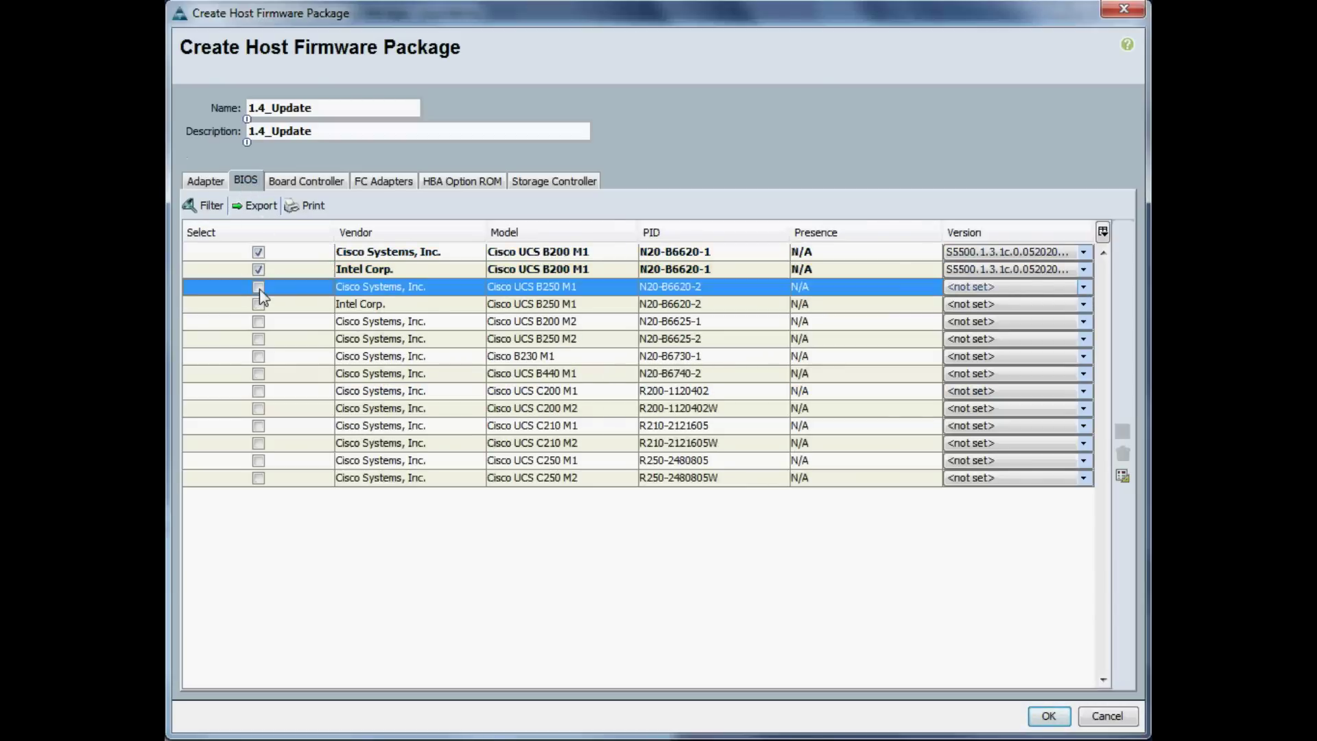
pyautogui.click(259, 306)
pyautogui.click(259, 323)
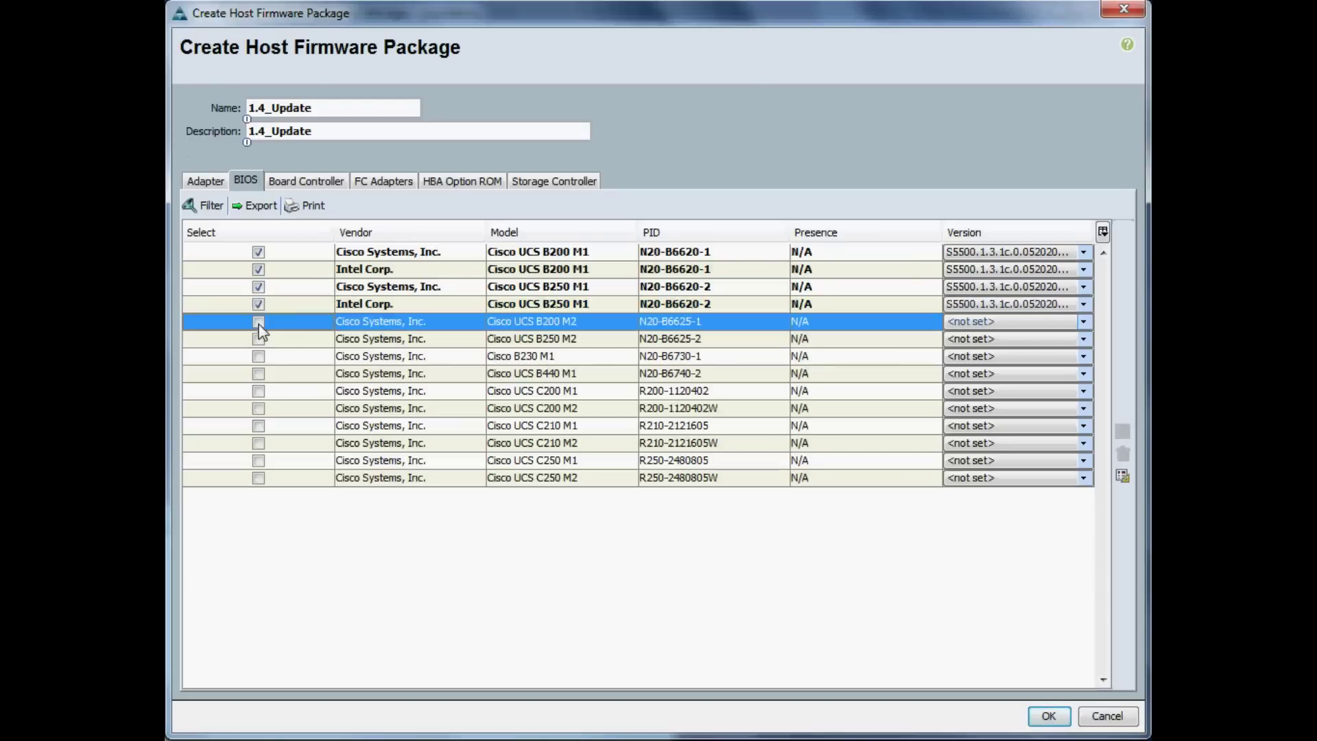
pyautogui.click(260, 341)
pyautogui.click(261, 362)
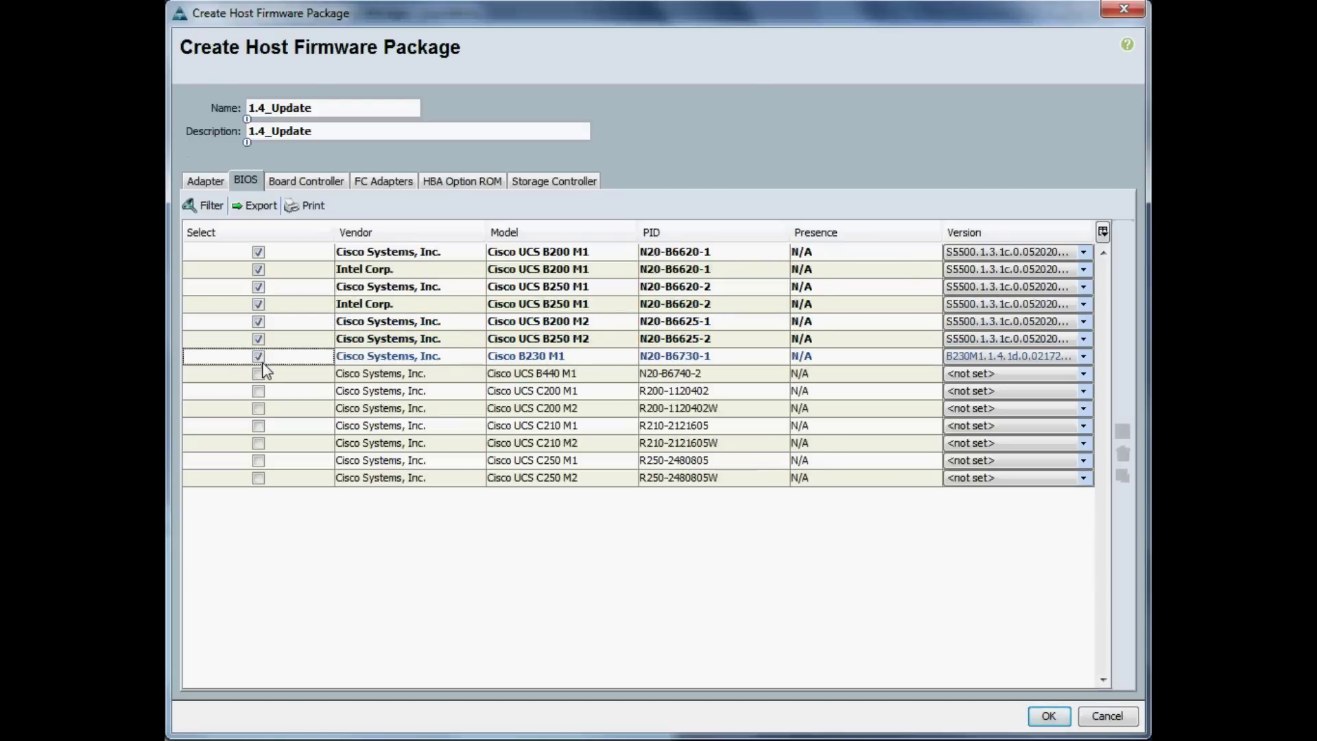
pyautogui.click(258, 374)
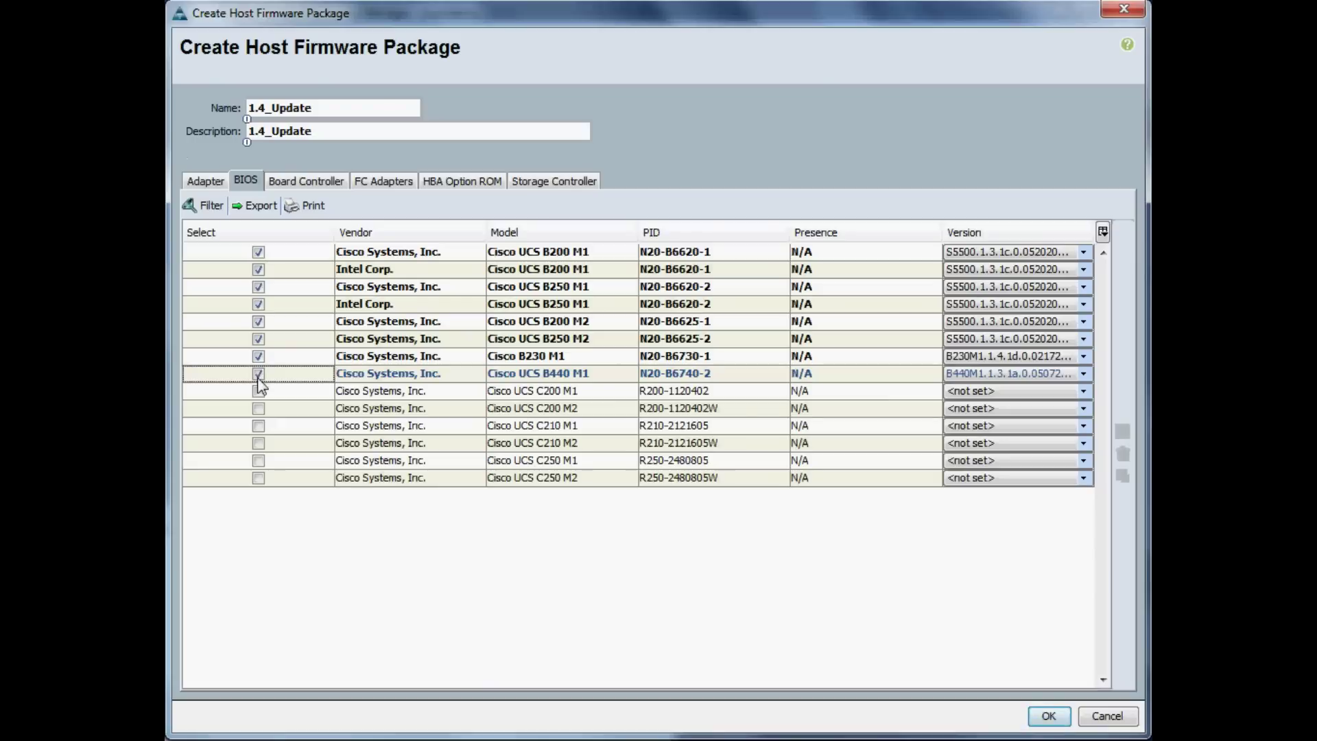
pyautogui.click(259, 391)
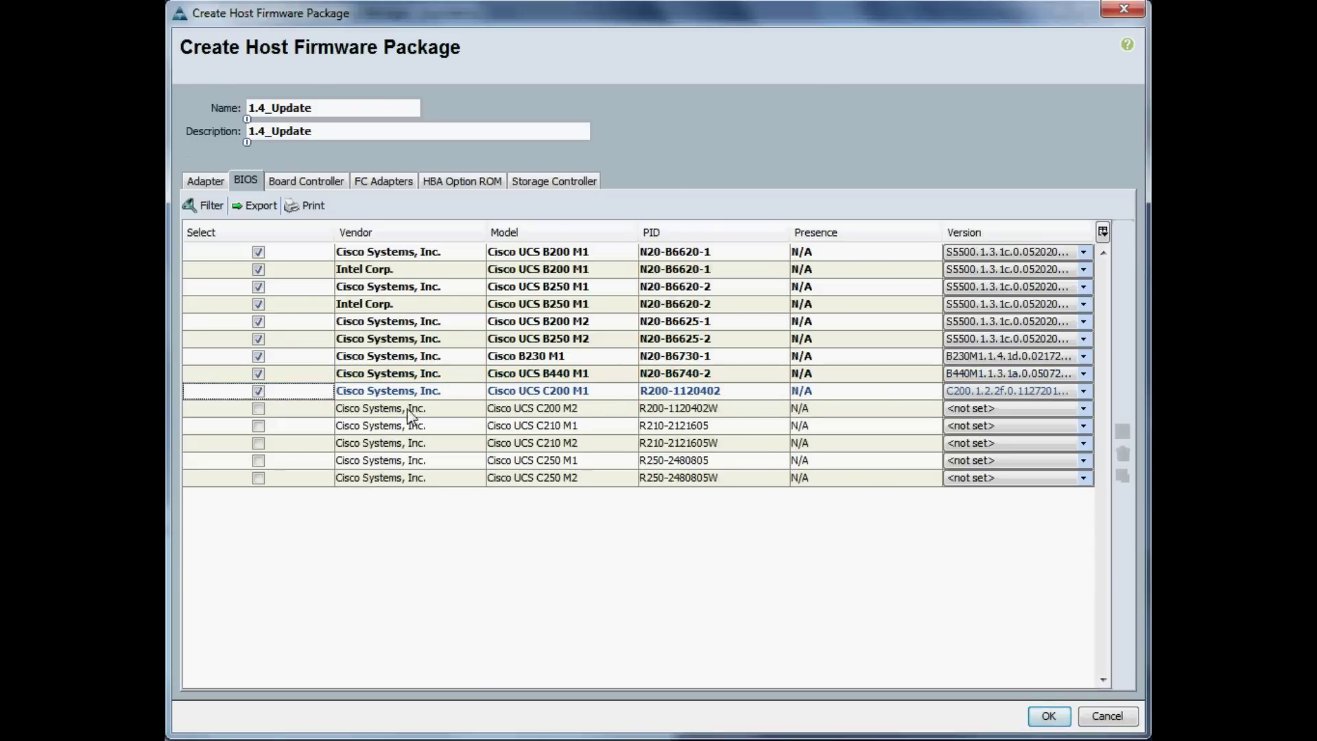
# - Keep the C200 M1 BIOS, set B440 M1 to B440M1.1.4.1c and B250 M2 to S5500.1.4.1f
pyautogui.click(1086, 392)
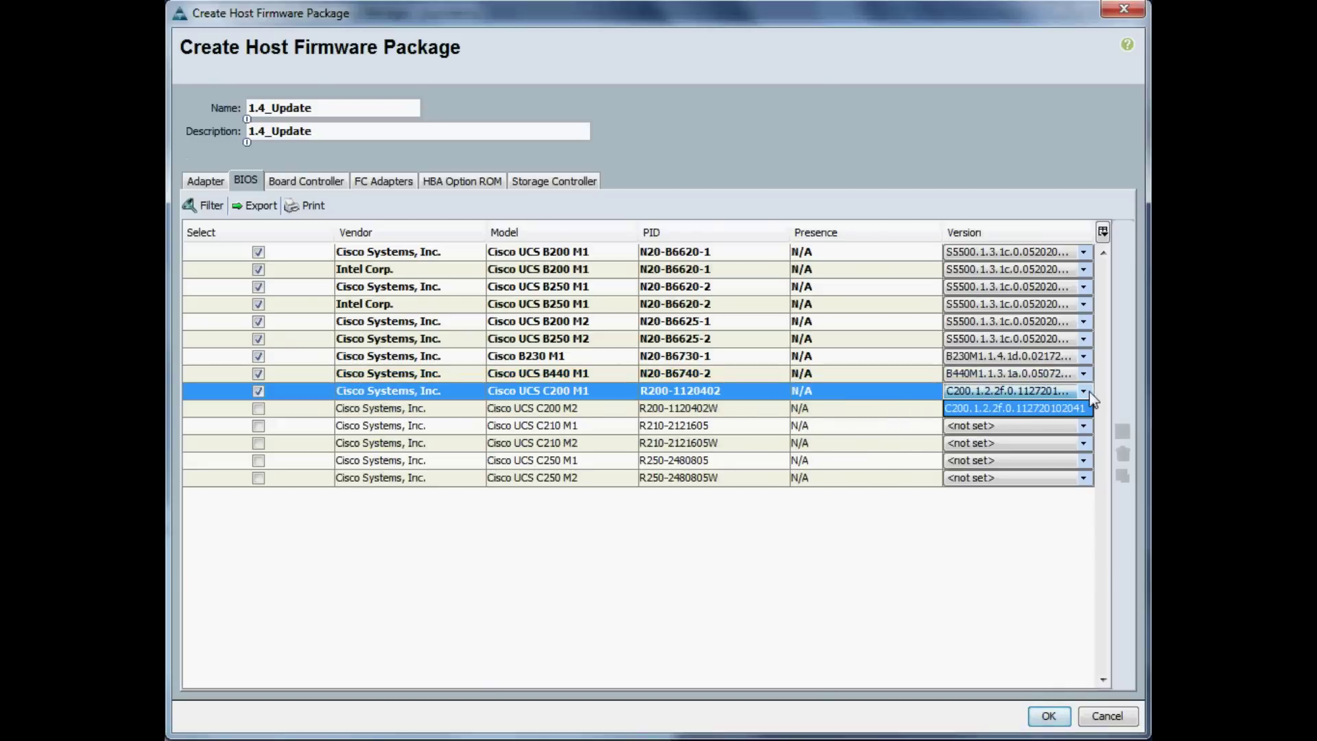
pyautogui.click(1089, 392)
pyautogui.click(1086, 375)
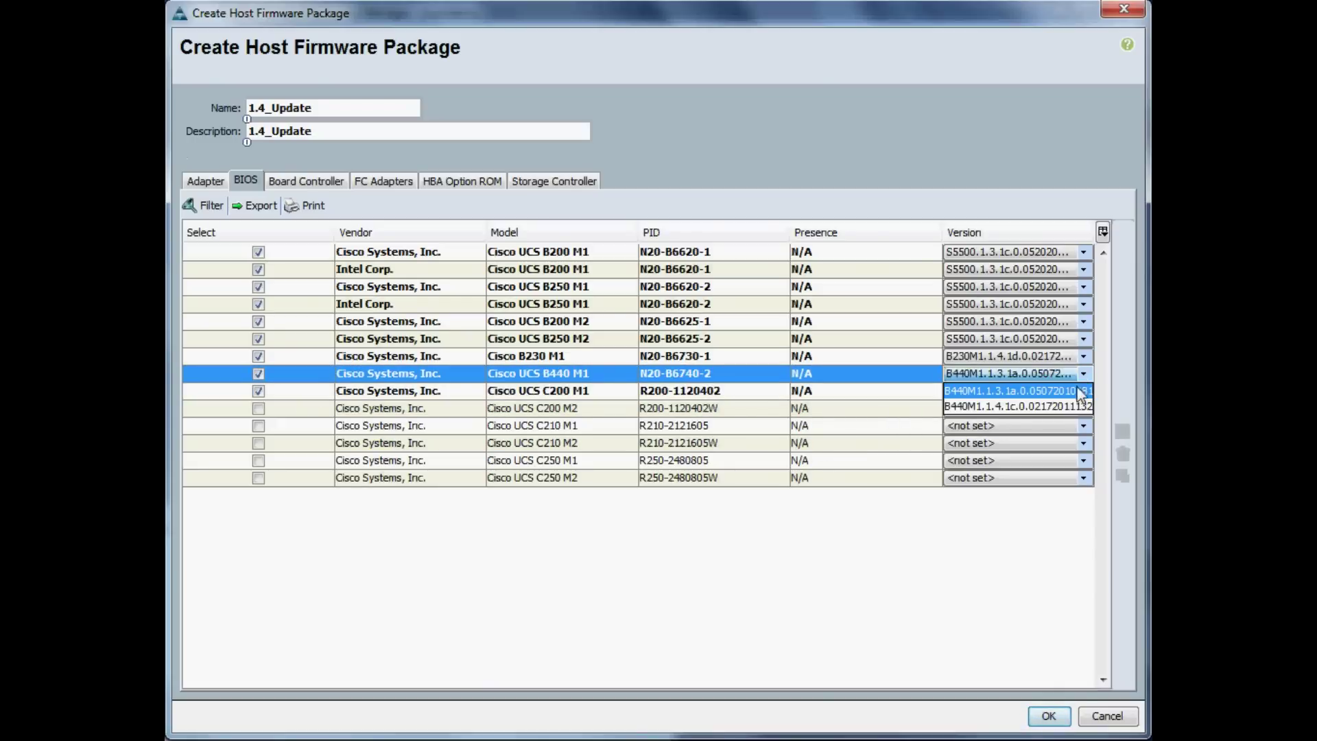
pyautogui.click(1078, 406)
pyautogui.click(1085, 340)
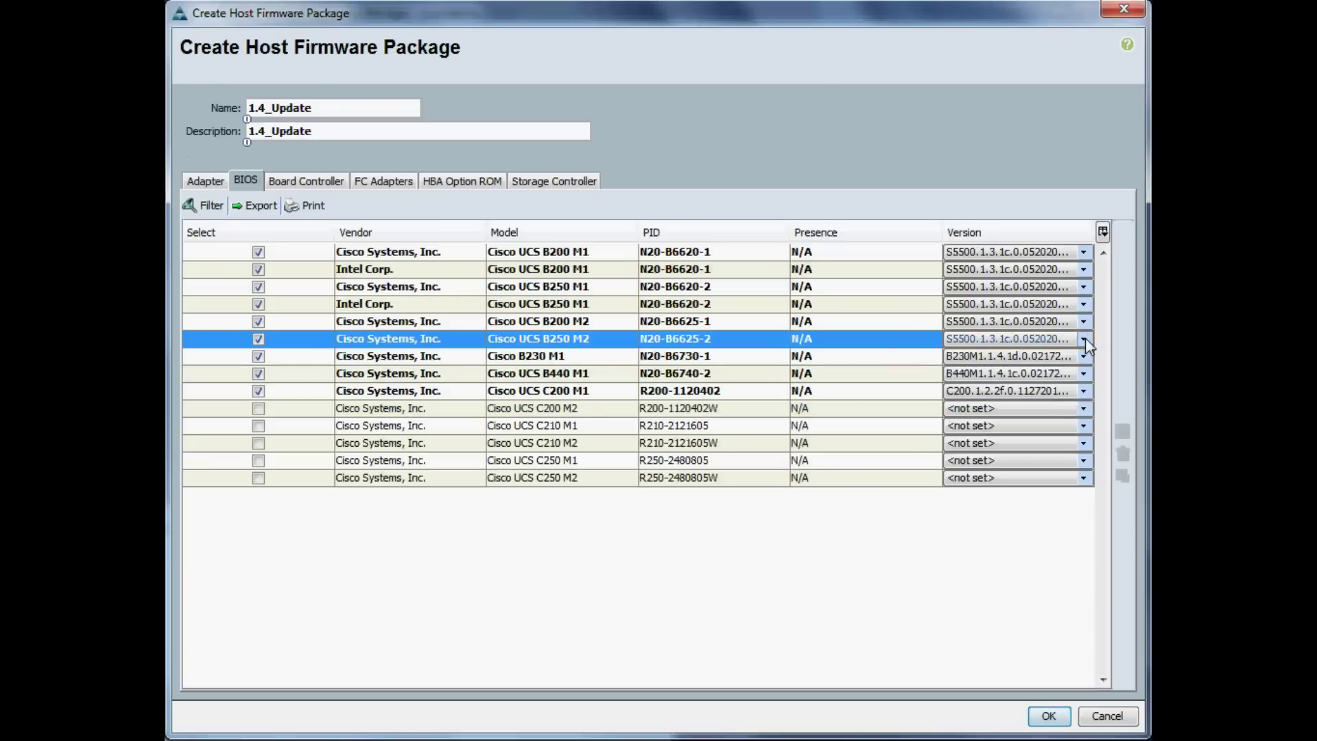
pyautogui.click(1085, 339)
pyautogui.click(1049, 374)
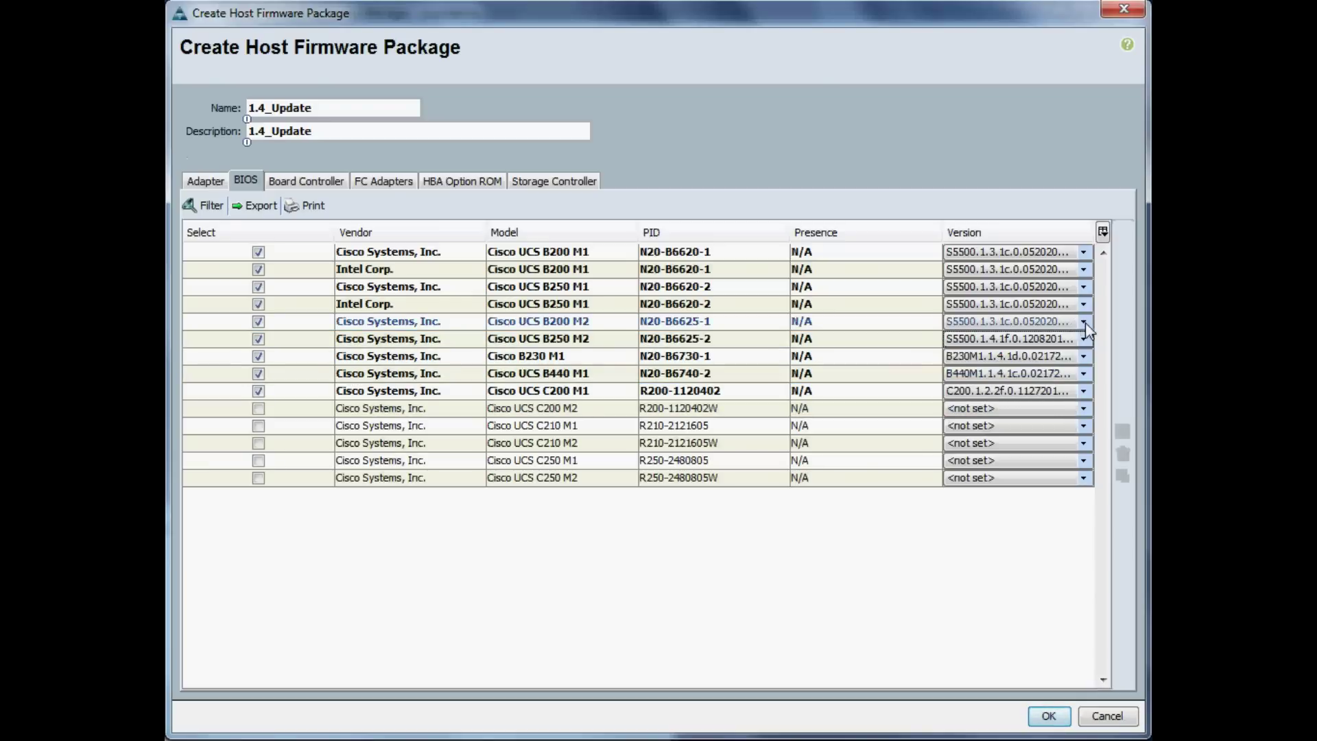
# - Set BIOS for B200 M2 and the Cisco/Intel B250 M1 and B200 M1 entries to S5500.1.4.1f
pyautogui.click(1084, 322)
pyautogui.click(1049, 353)
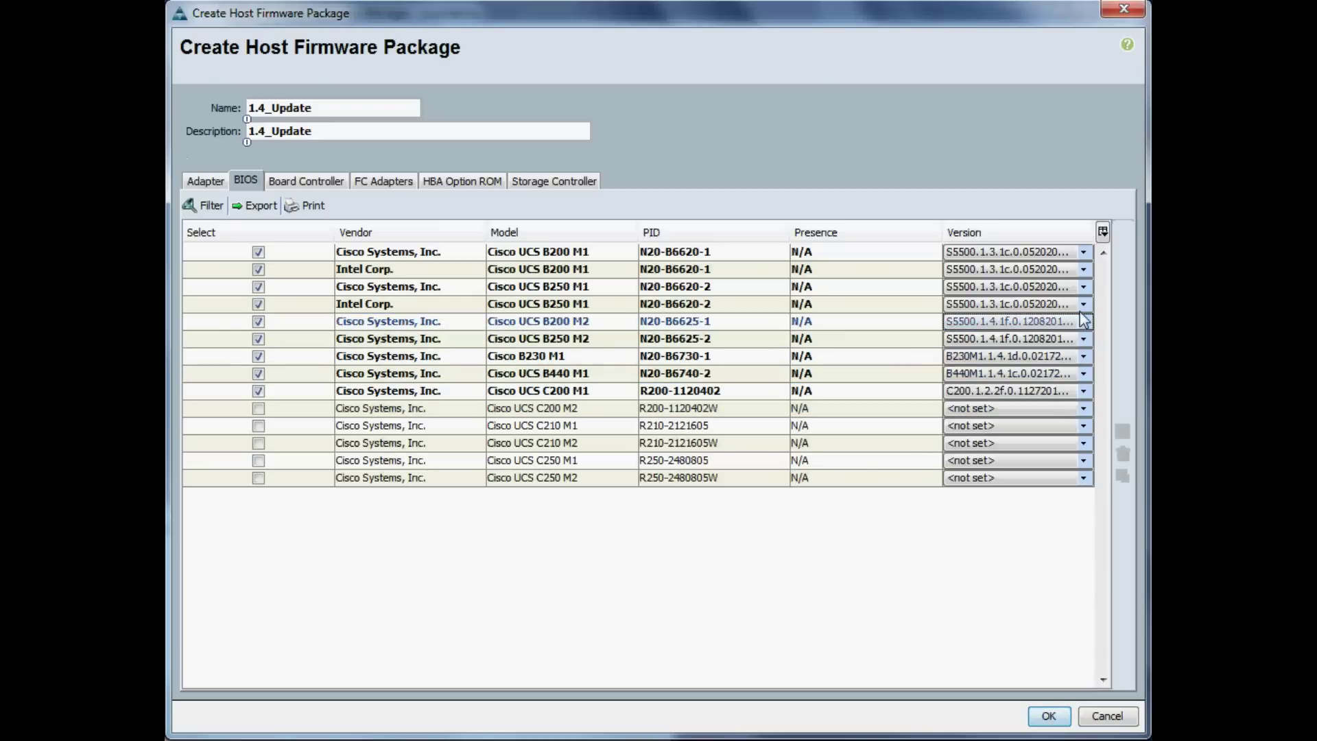
pyautogui.click(1084, 304)
pyautogui.click(1035, 337)
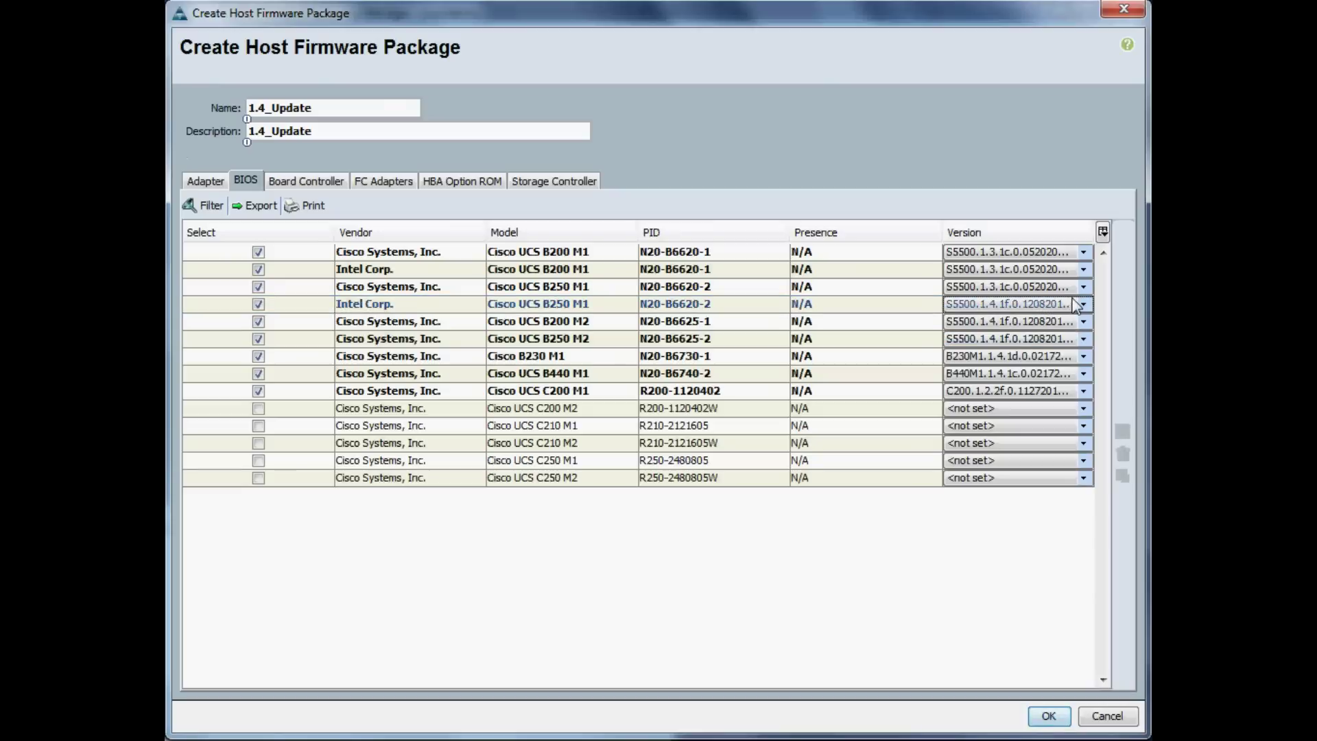
pyautogui.click(1083, 287)
pyautogui.click(1039, 320)
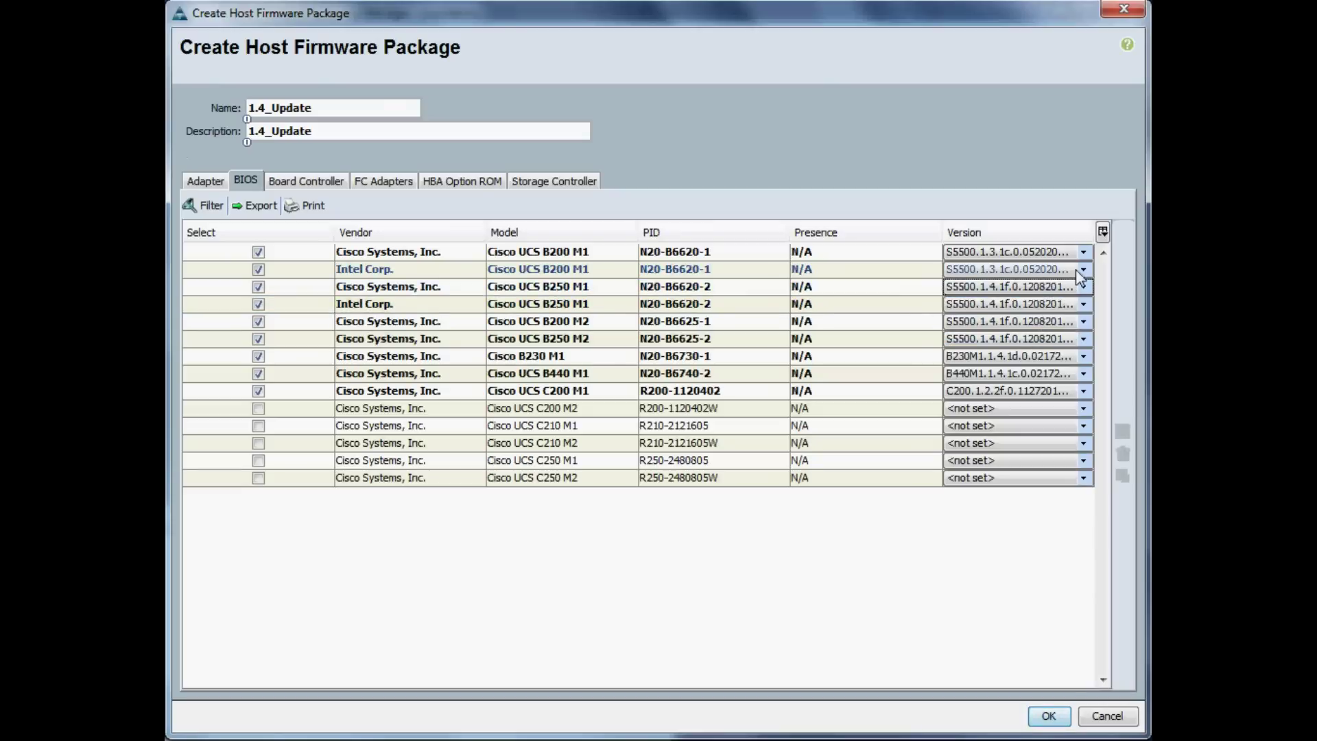
pyautogui.click(1083, 269)
pyautogui.click(1046, 303)
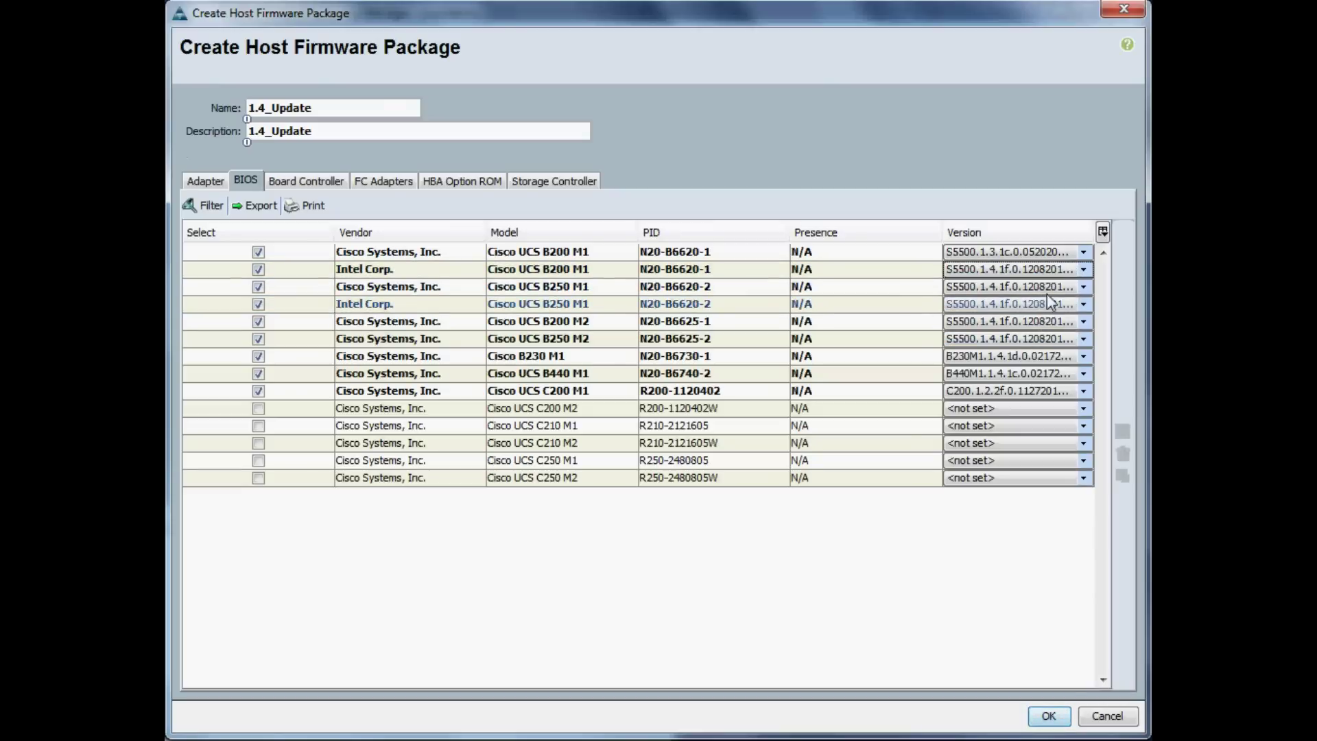
pyautogui.click(1084, 252)
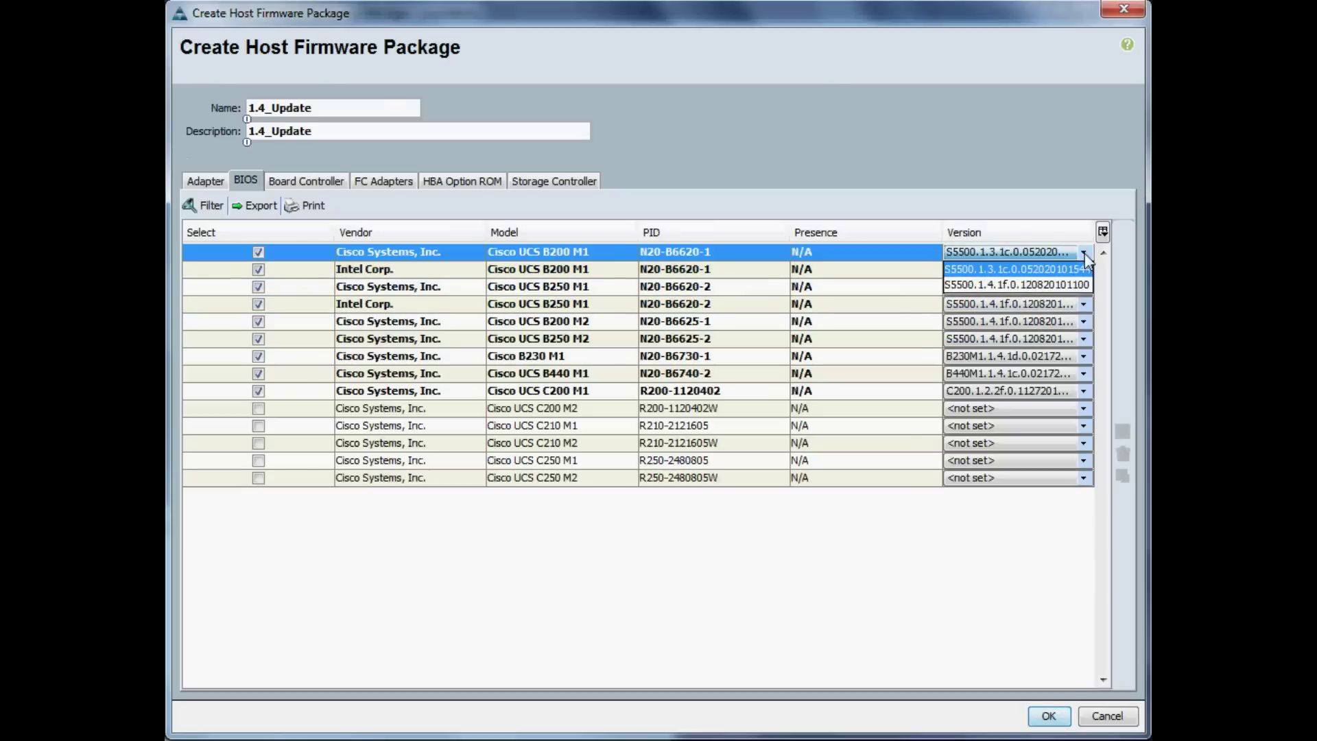
pyautogui.click(1040, 285)
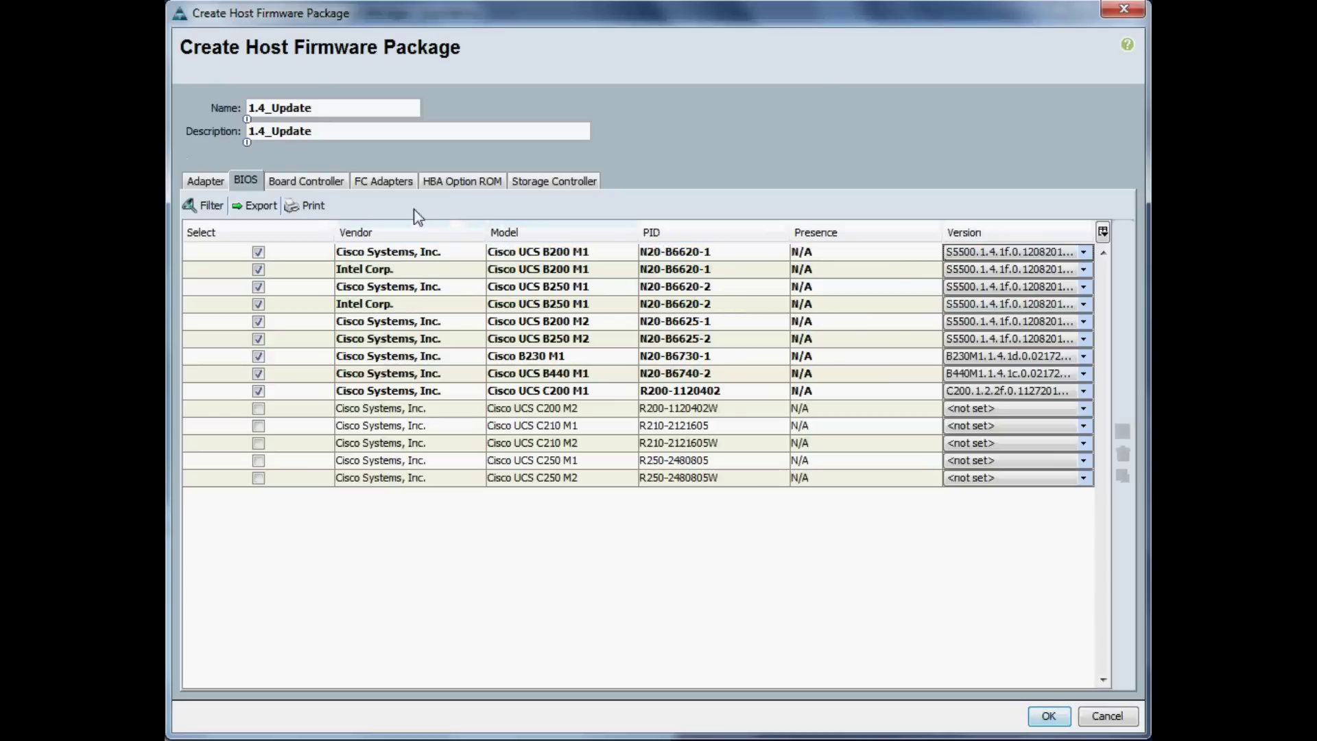
# - Review the board controller, FC adapter, HBA option ROM and storage controller lists, then create the package
pyautogui.click(313, 180)
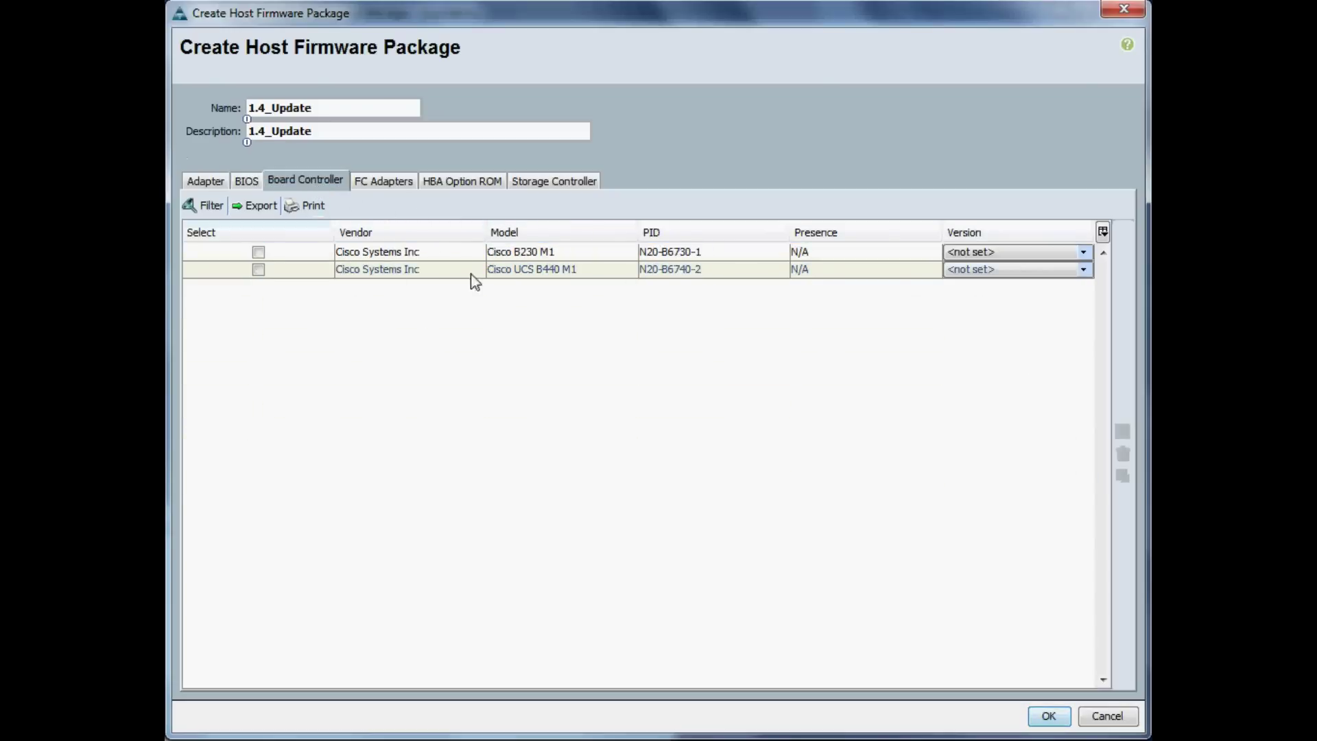
pyautogui.click(391, 187)
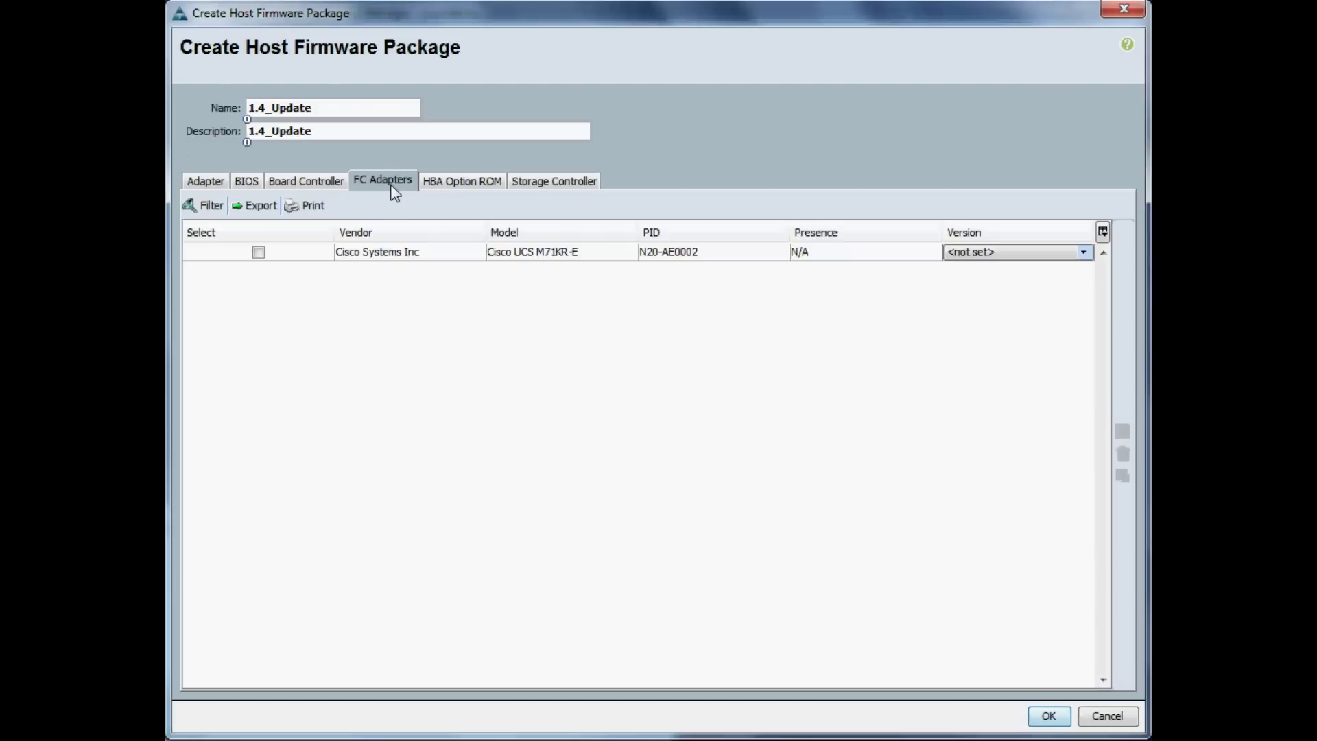
pyautogui.click(454, 185)
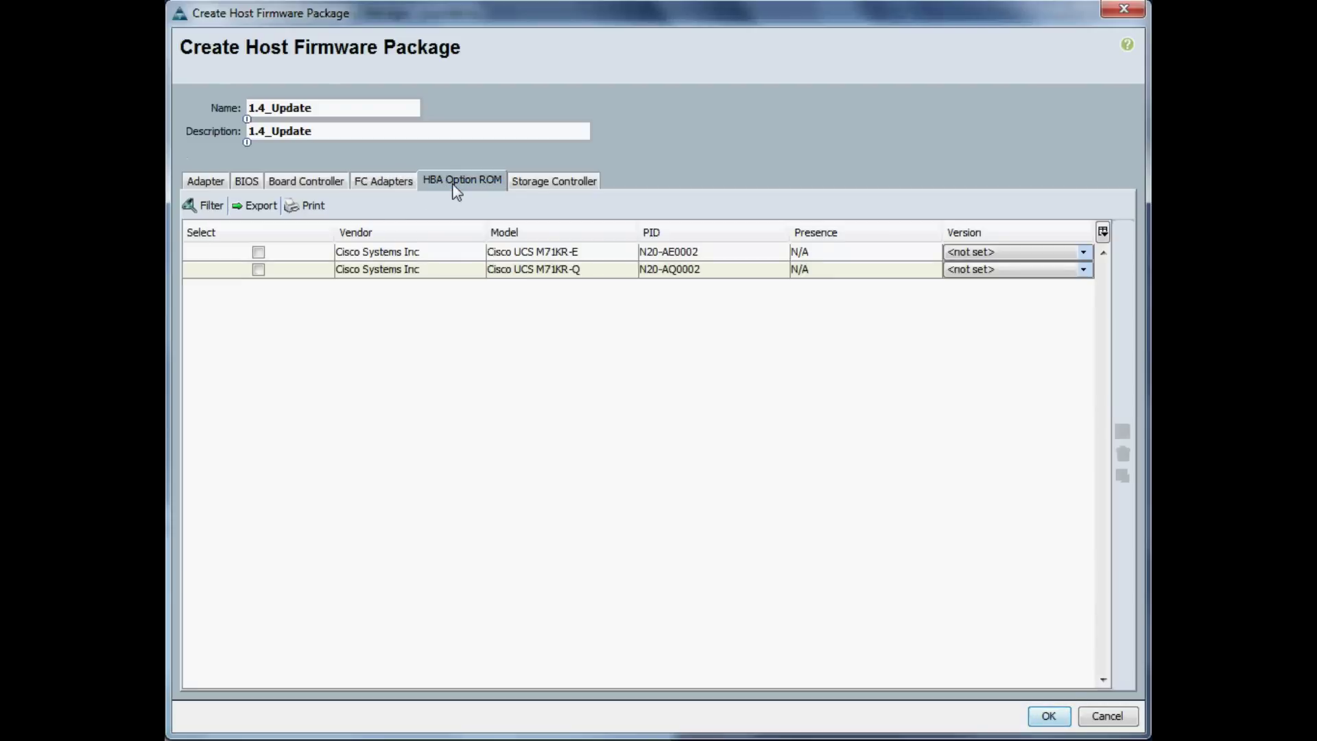
pyautogui.click(533, 184)
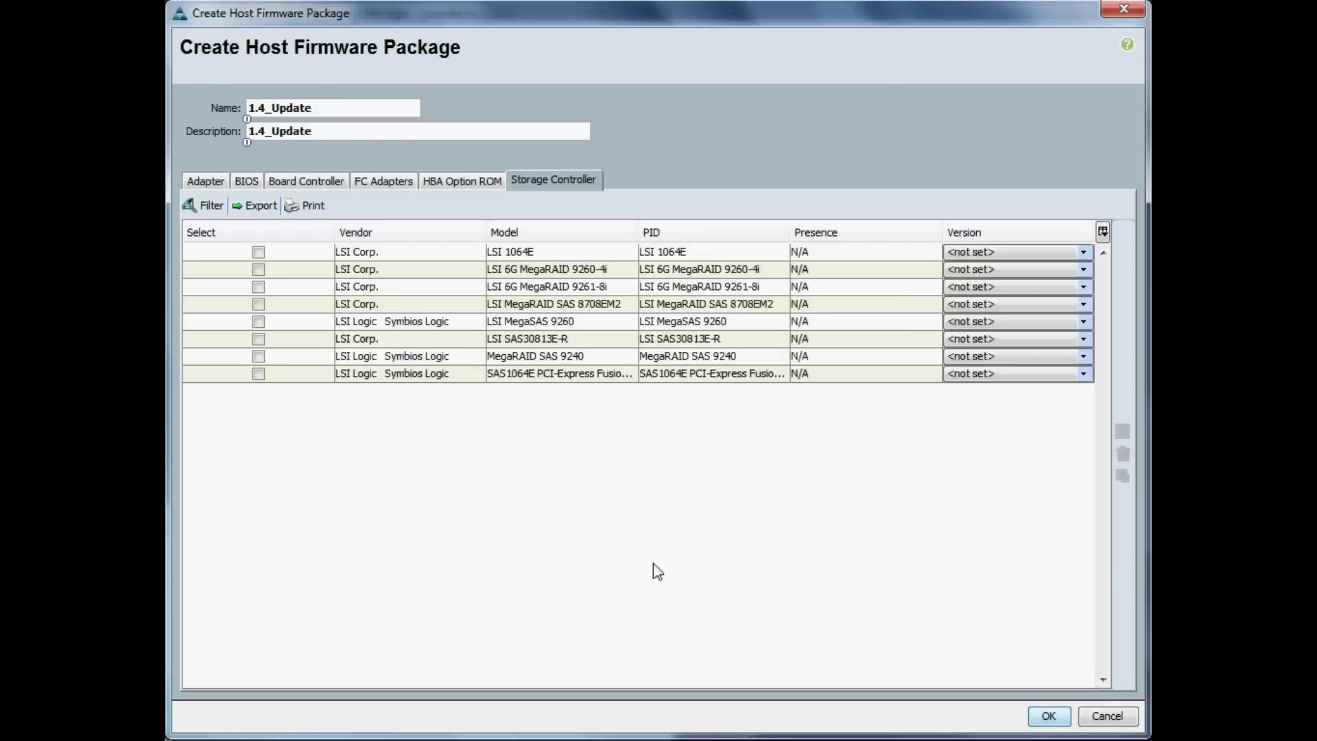
pyautogui.click(1037, 720)
pyautogui.click(619, 377)
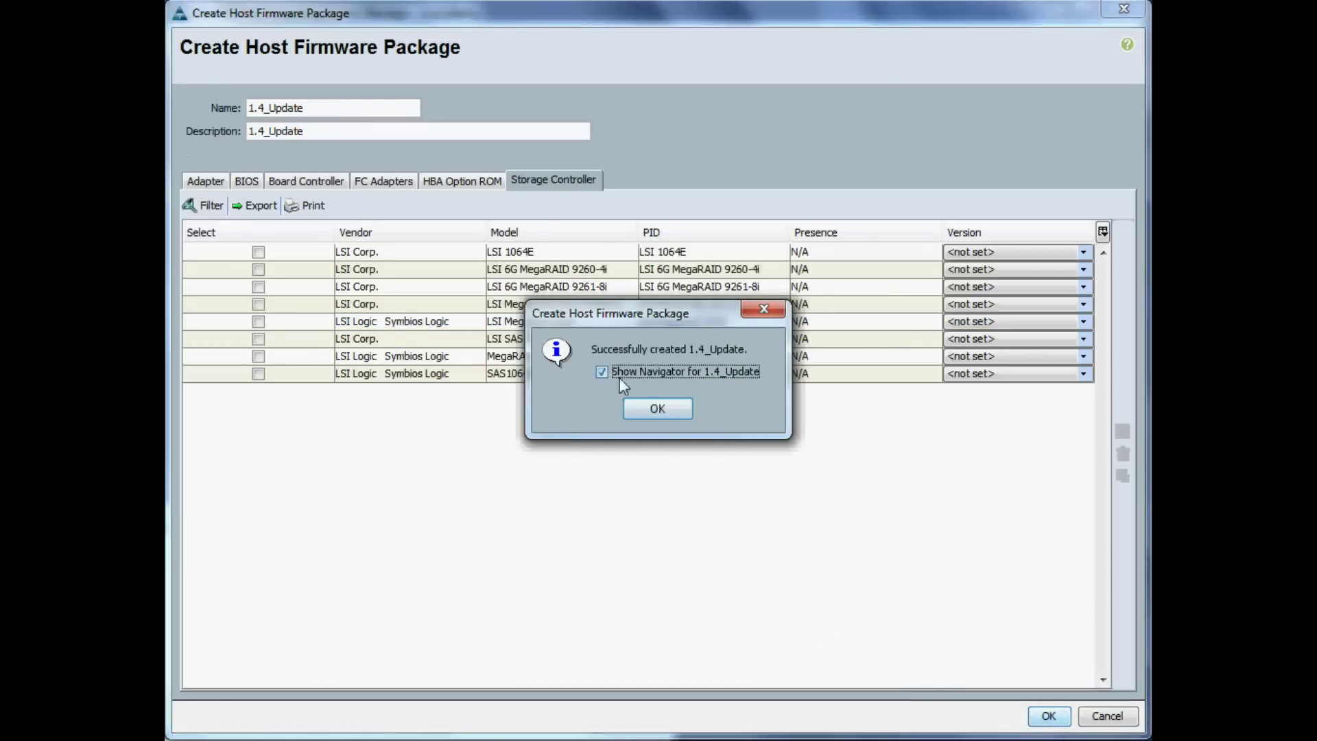
pyautogui.click(646, 407)
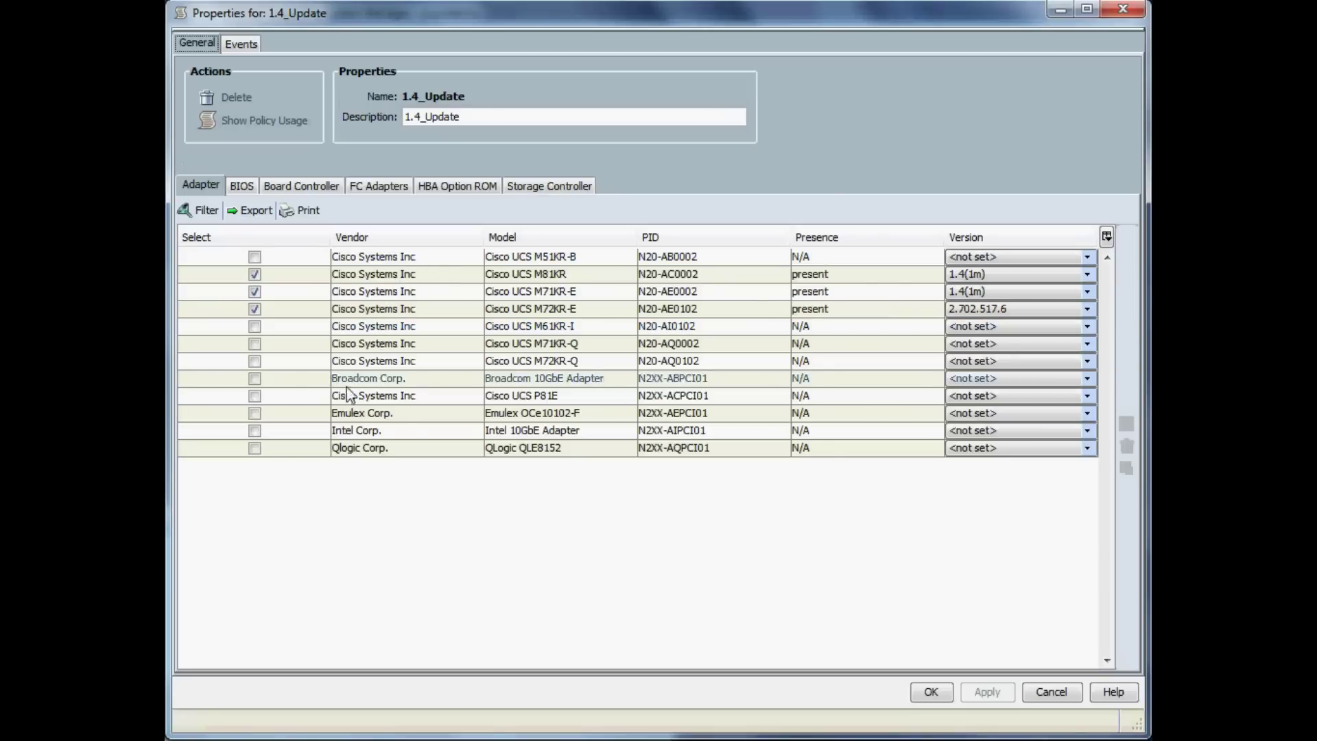
# - Recheck the saved BIOS and adapter selections and locate 1.4_Update under Host Firmware Packages
pyautogui.click(237, 188)
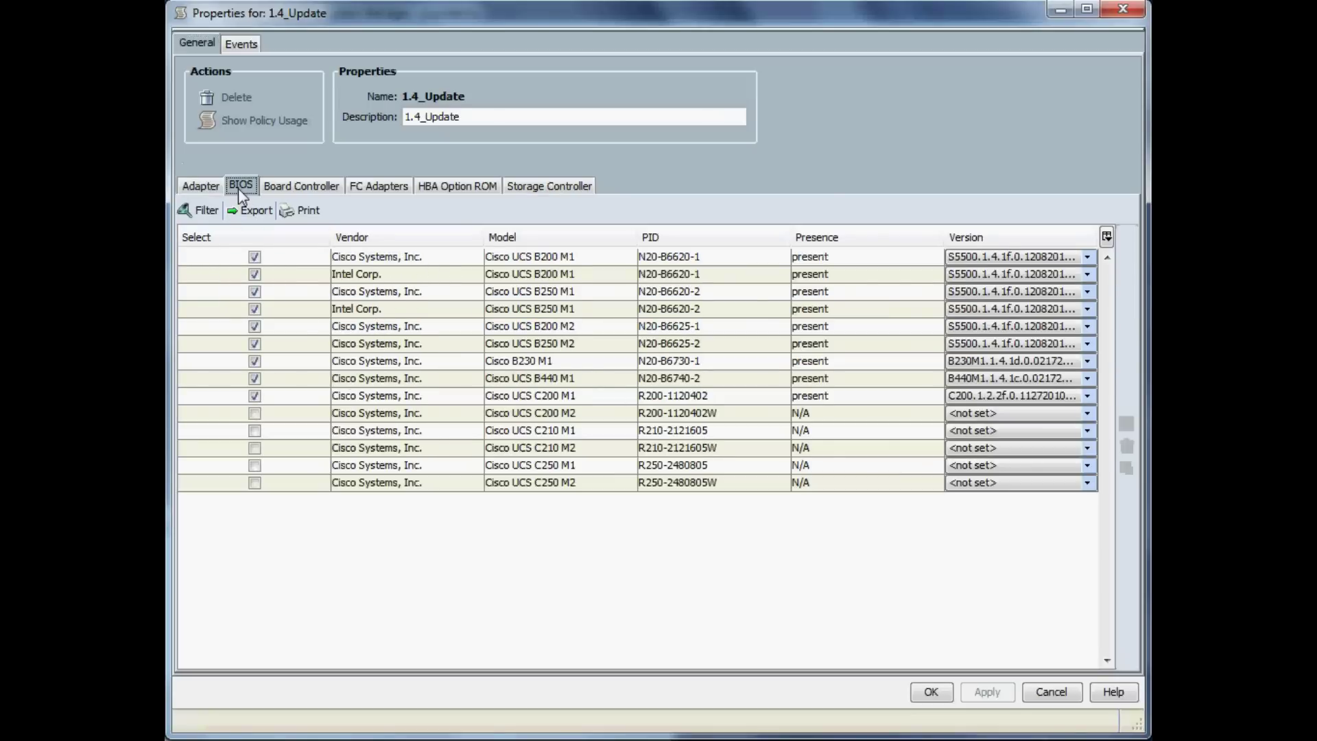
pyautogui.click(216, 186)
pyautogui.click(931, 691)
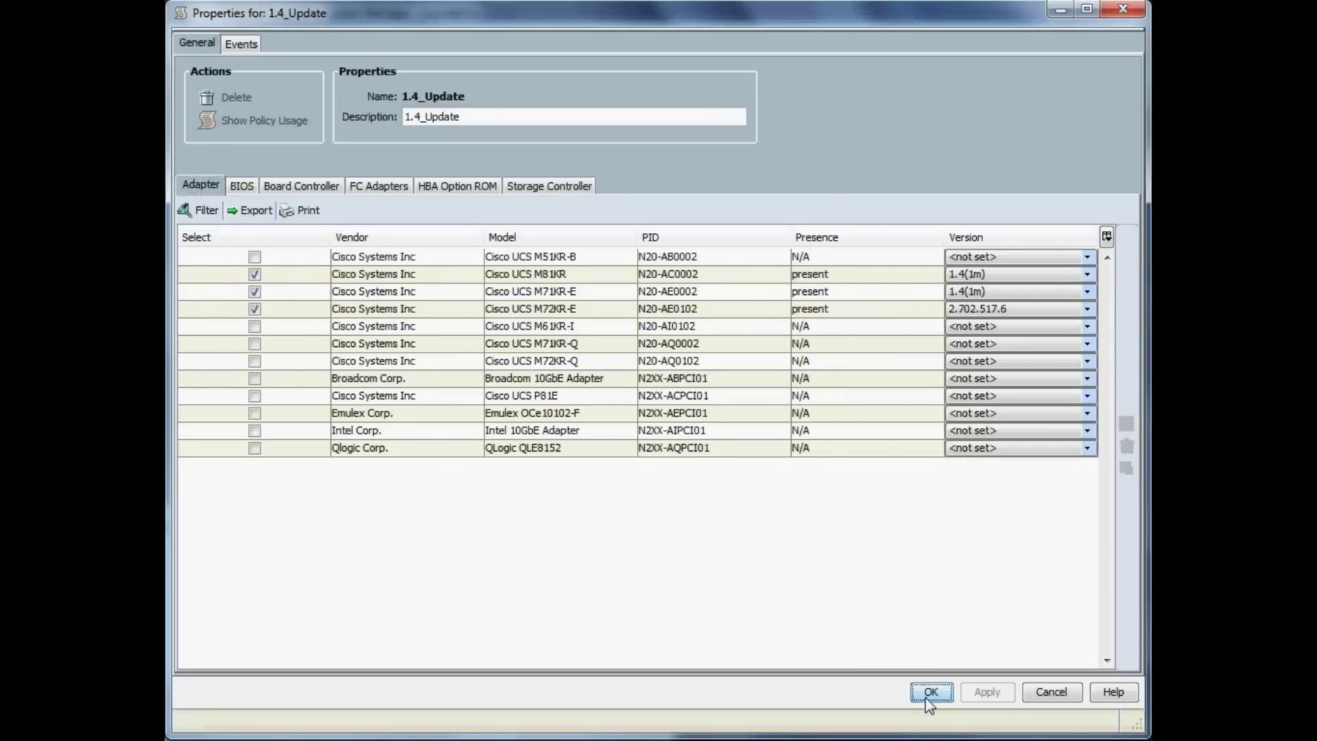
pyautogui.click(239, 495)
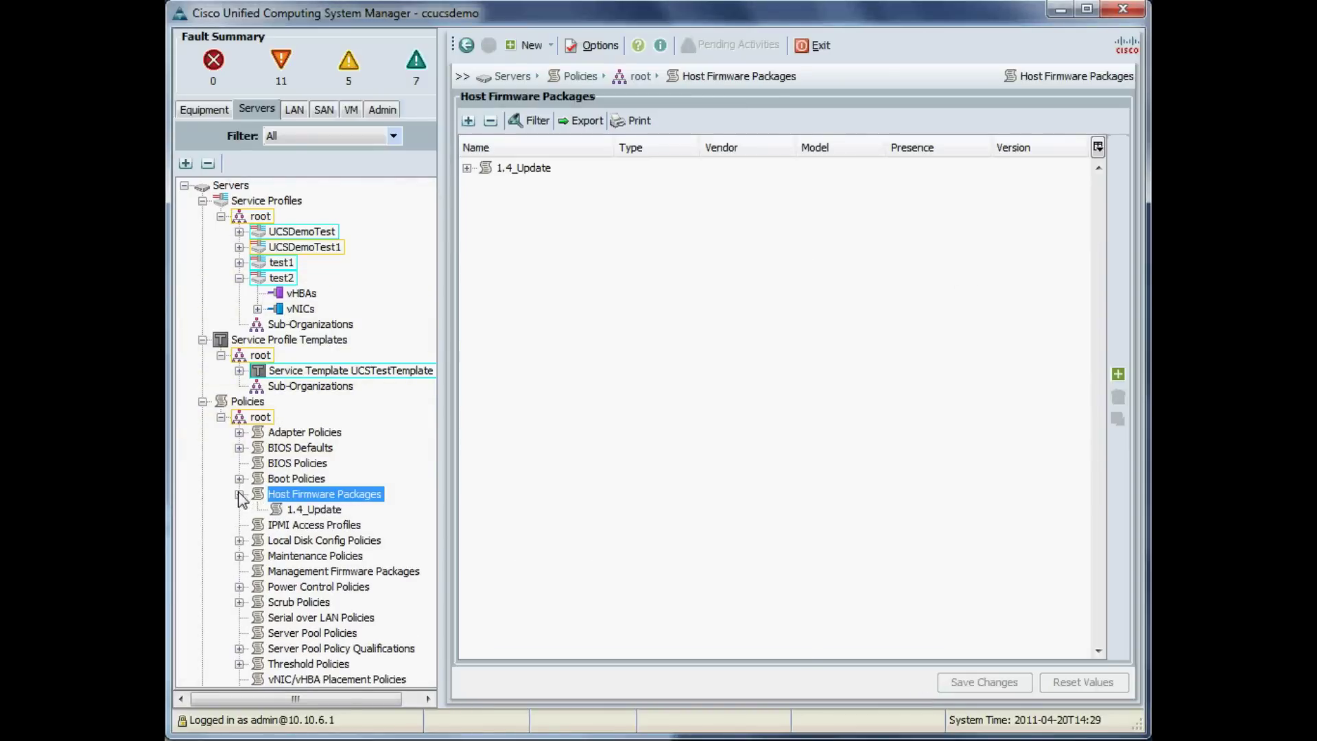
pyautogui.click(315, 509)
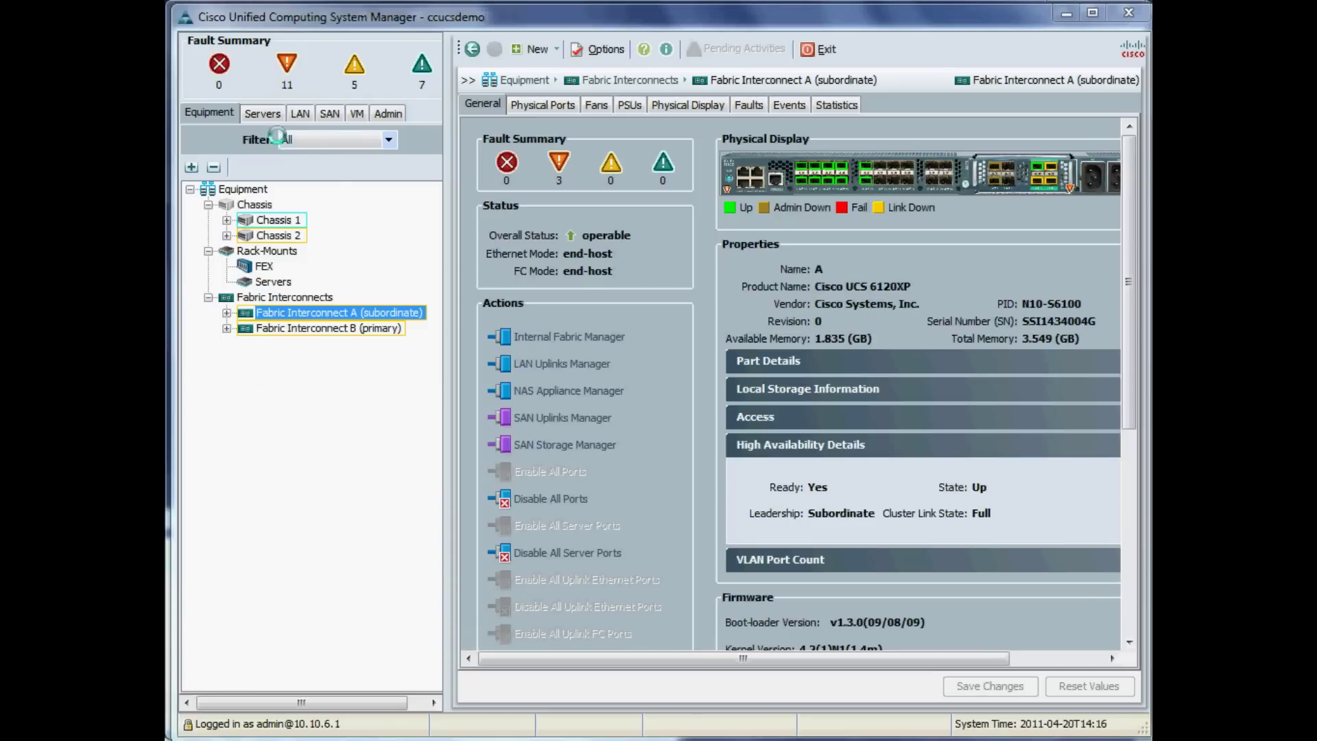
# - Filter the server tree to service profiles and bring up test2's General tab
pyautogui.click(262, 113)
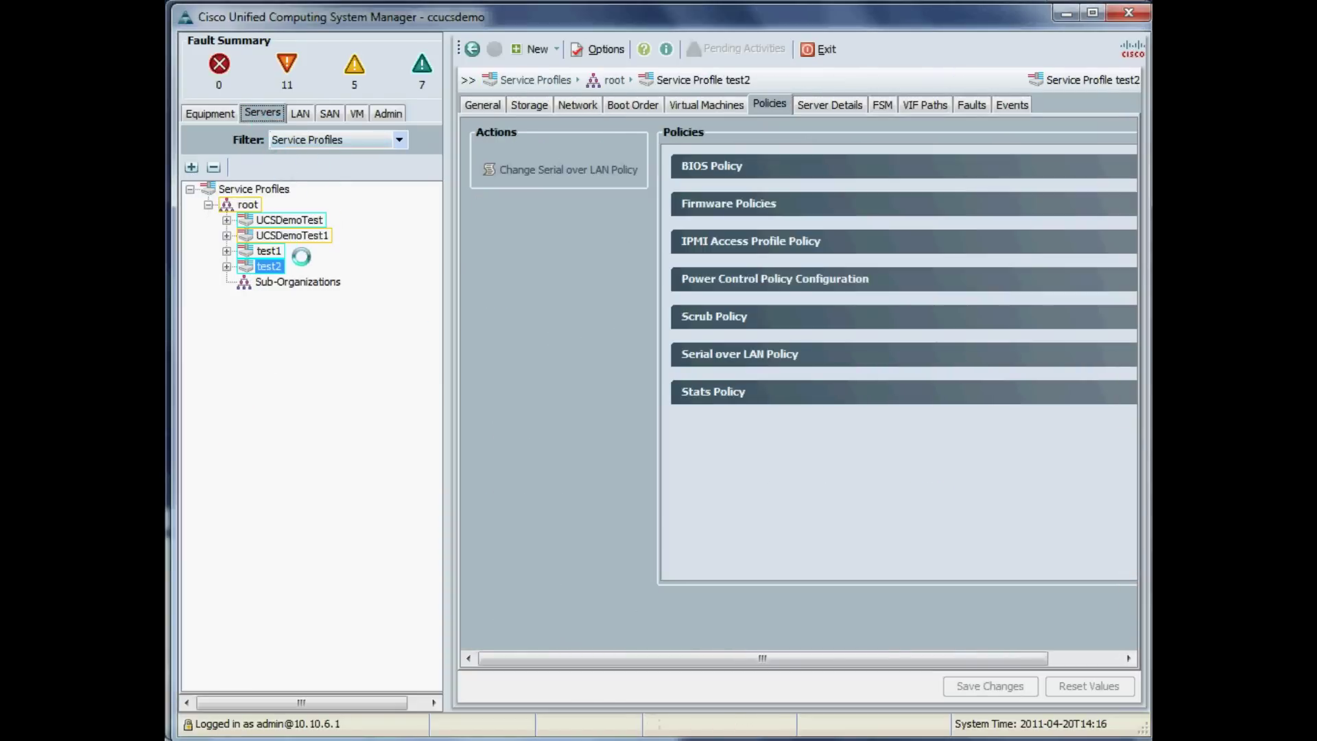
pyautogui.click(392, 139)
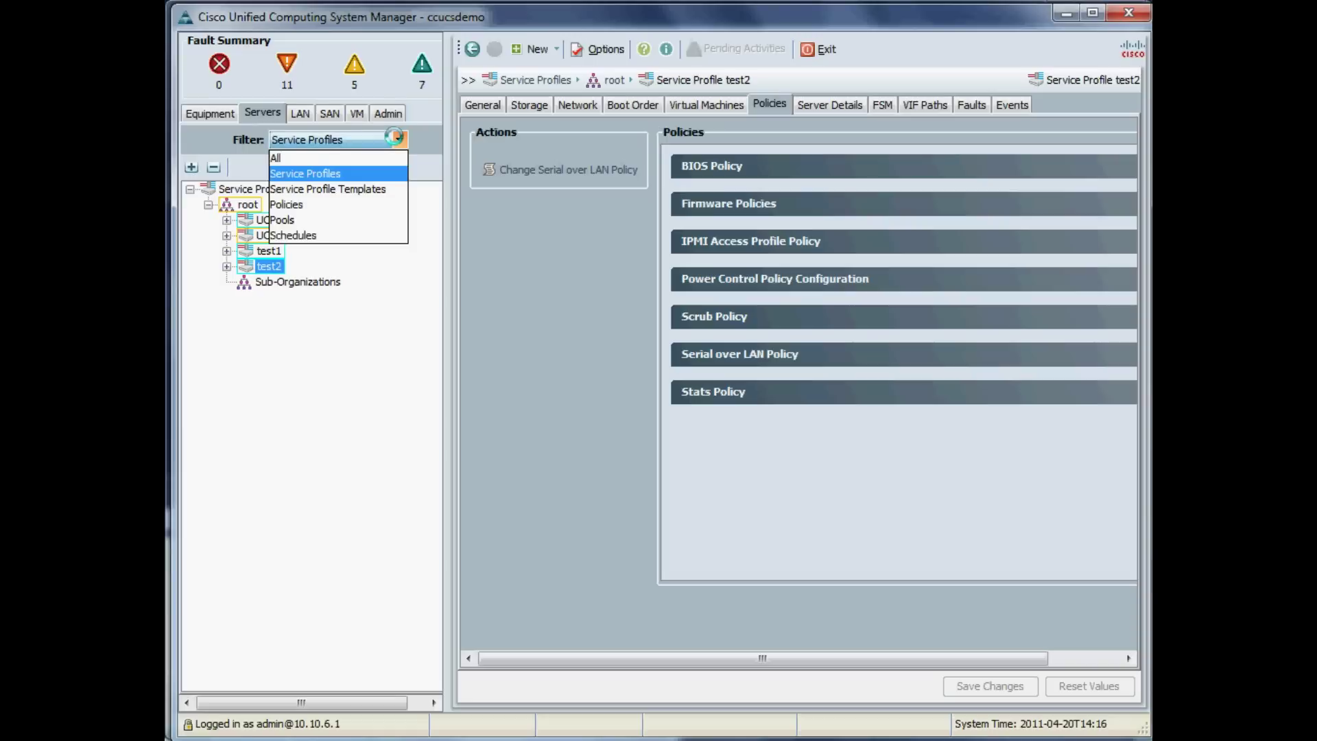
pyautogui.click(314, 174)
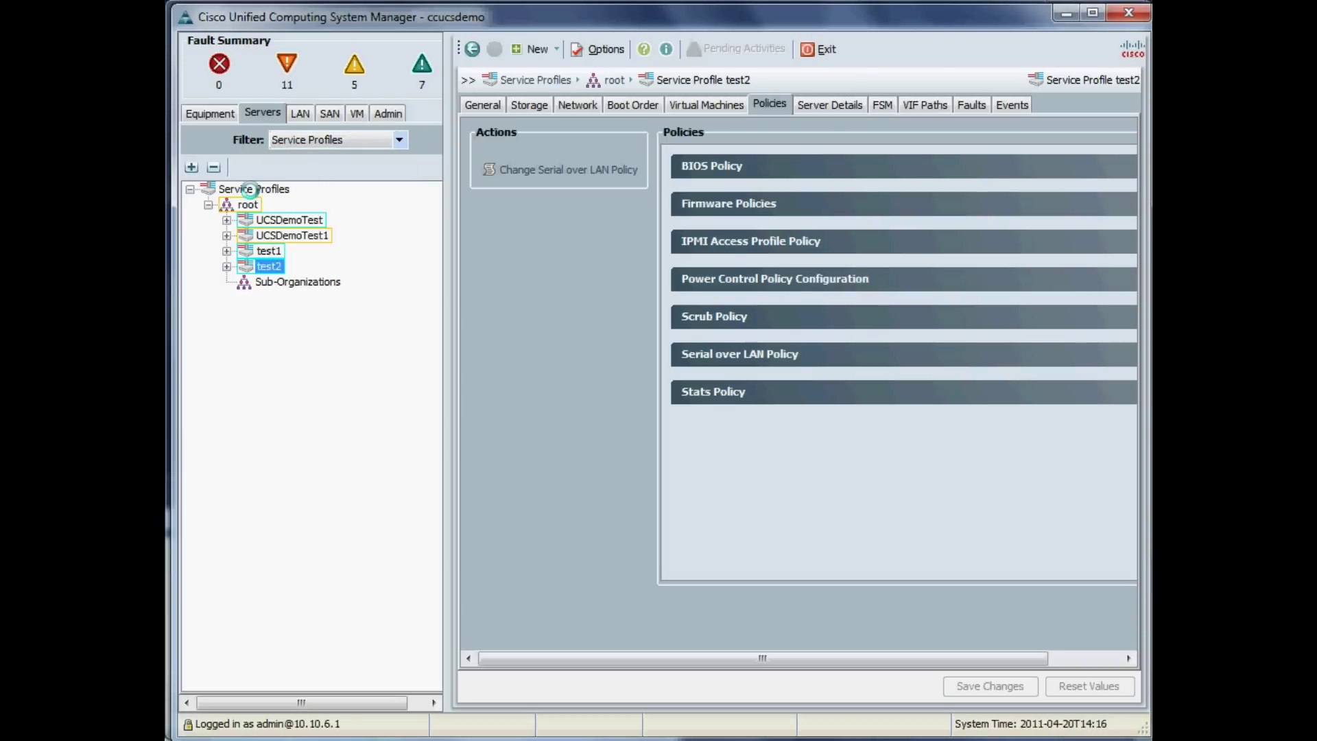
pyautogui.click(253, 189)
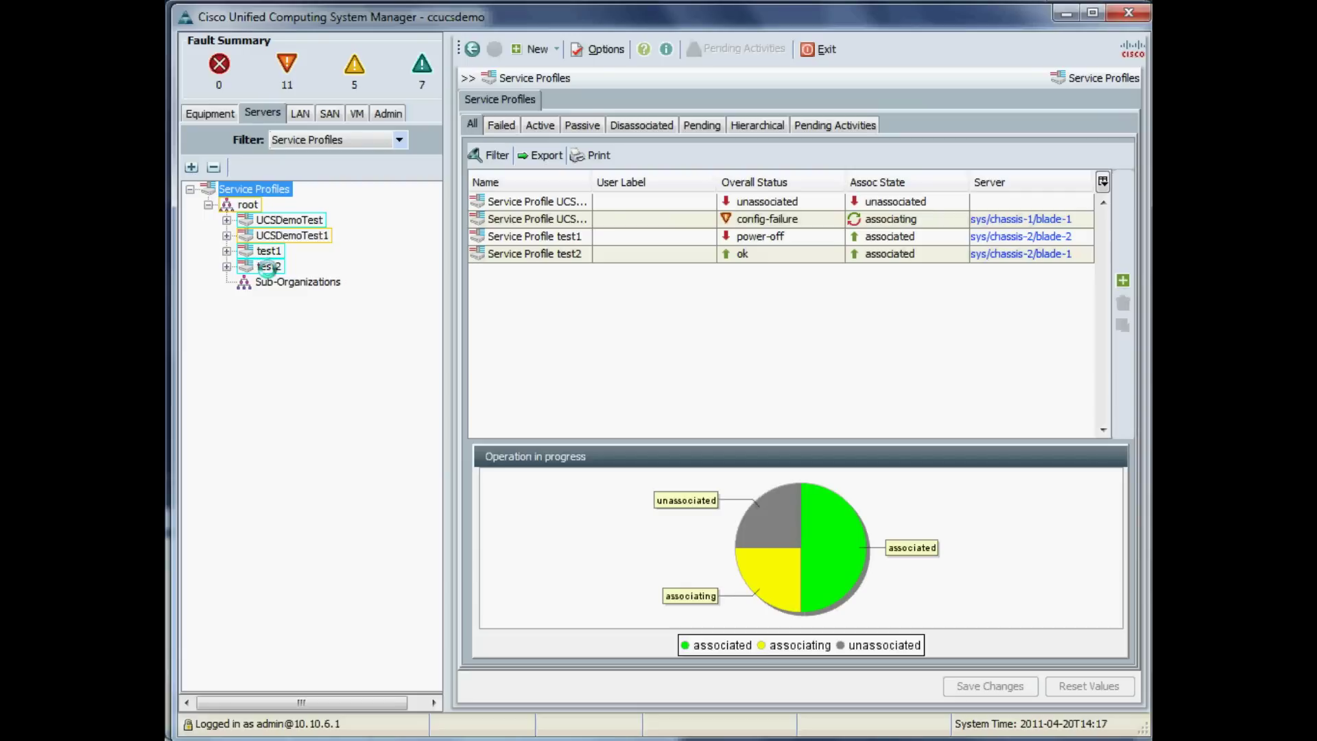
pyautogui.click(268, 266)
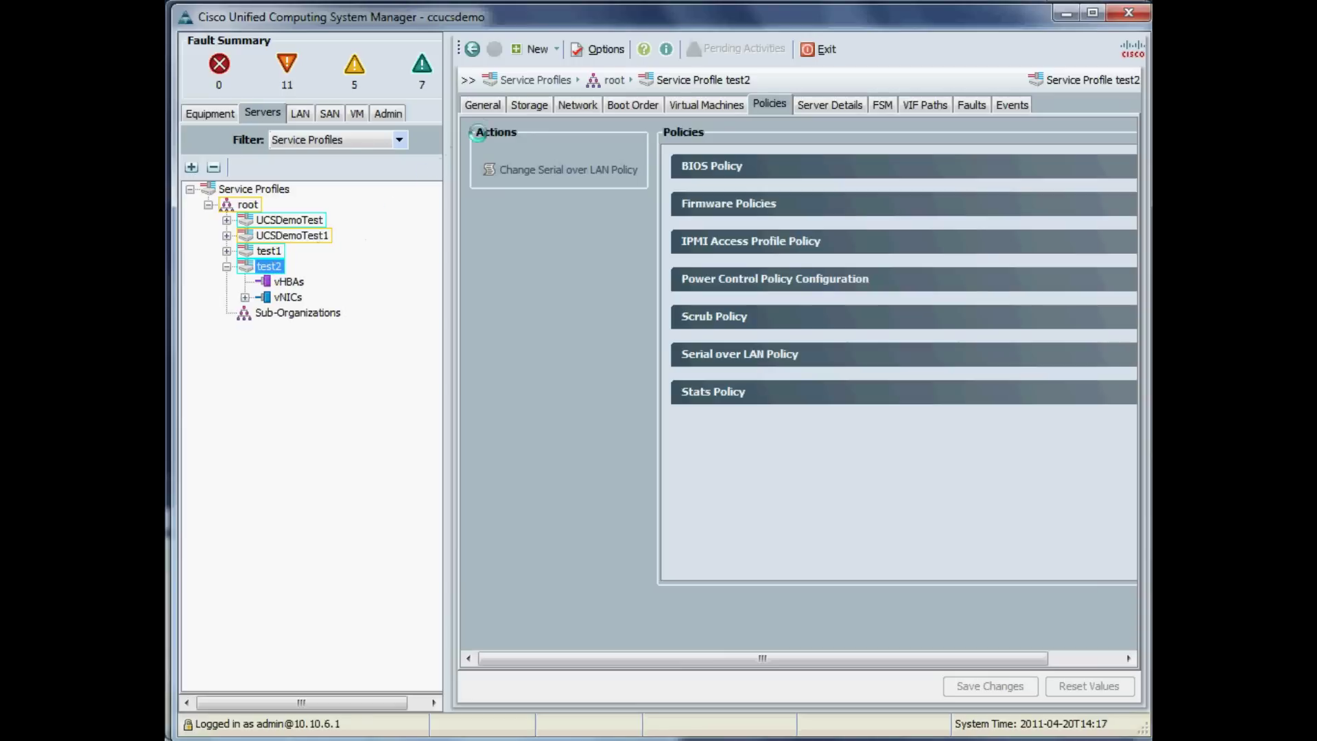
pyautogui.click(482, 105)
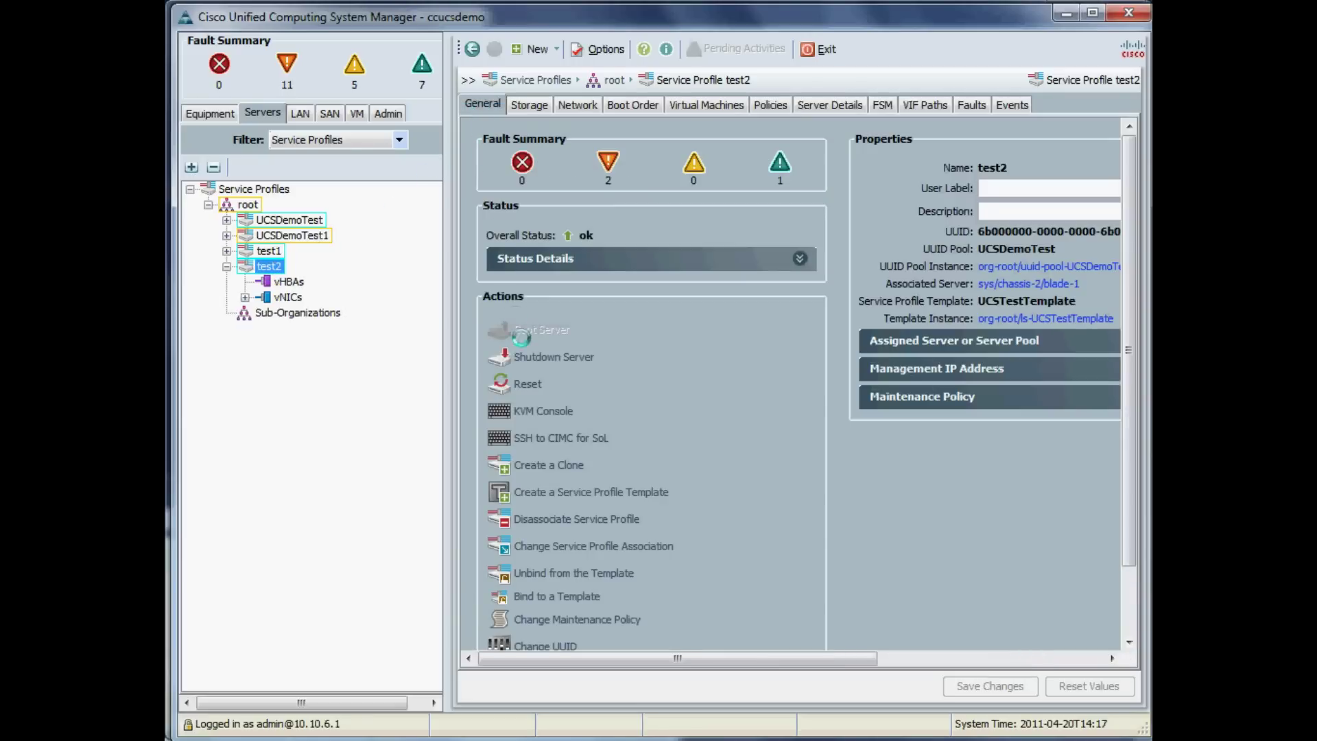
pyautogui.click(566, 620)
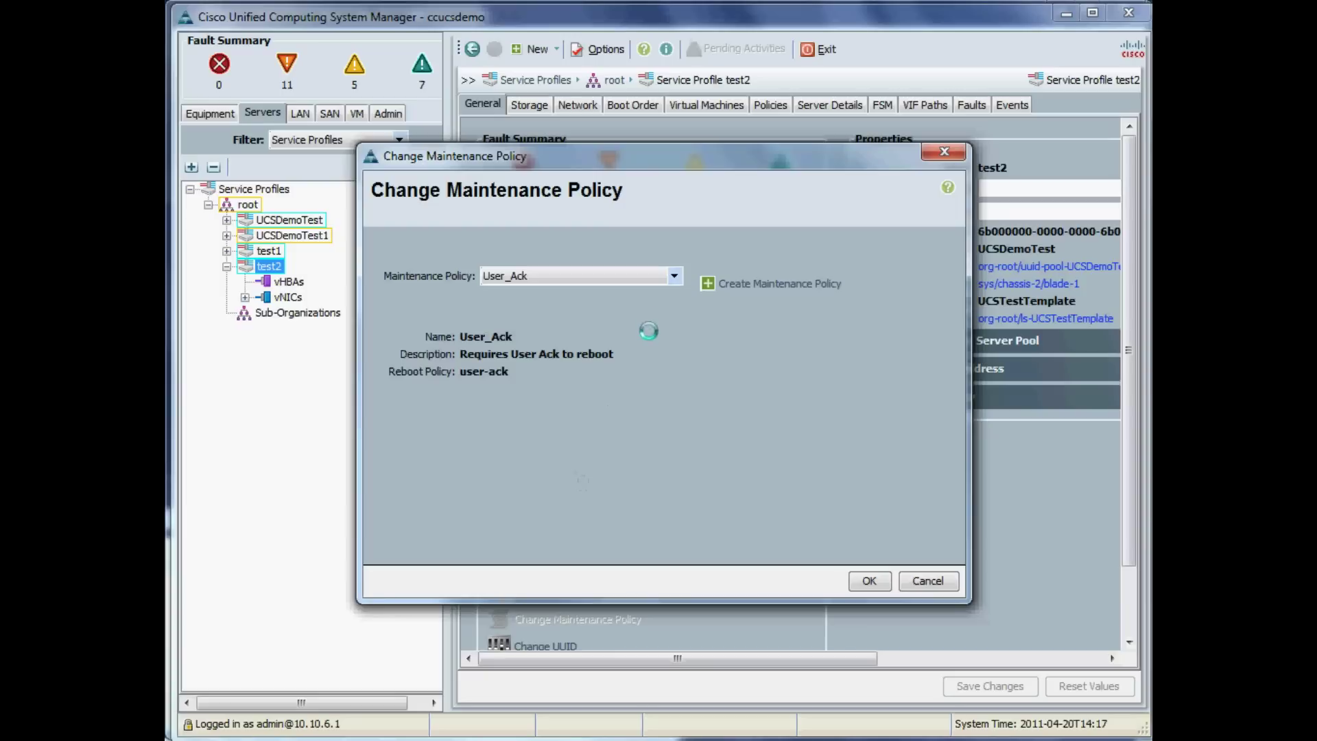
pyautogui.click(673, 276)
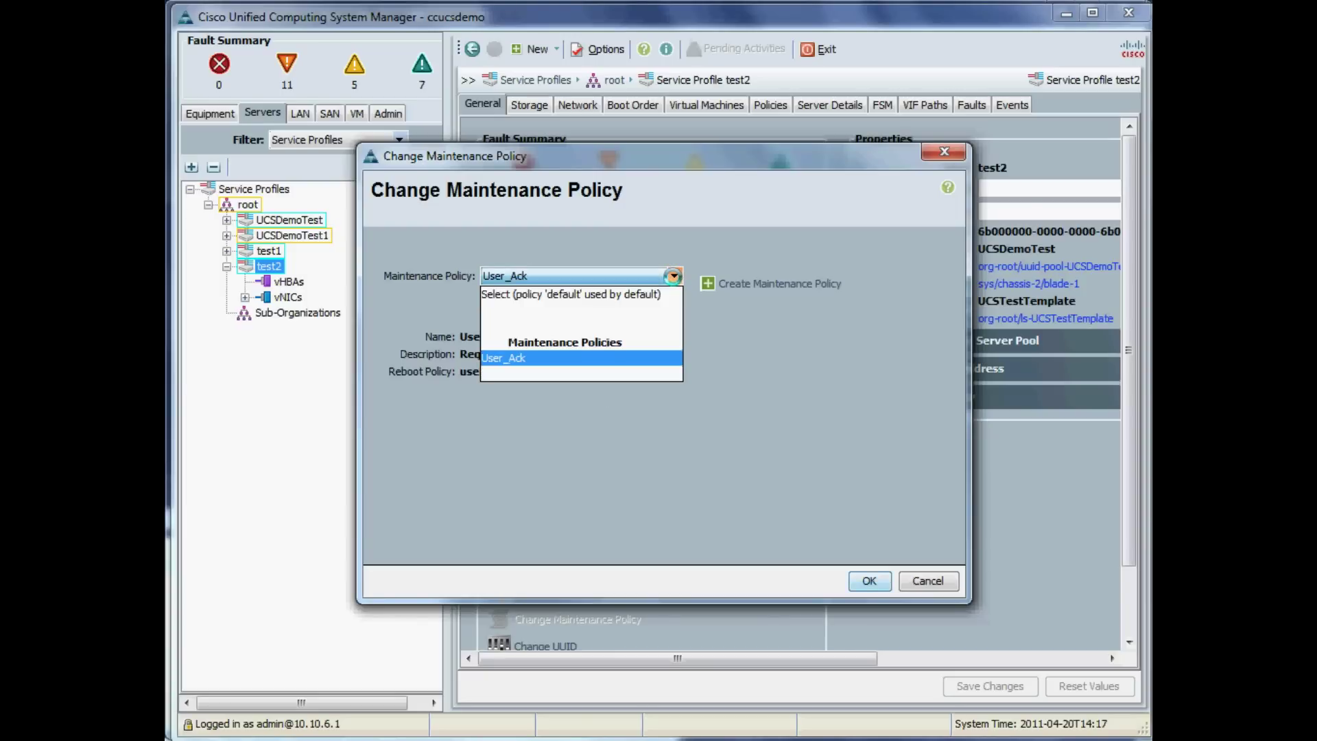
pyautogui.click(673, 276)
pyautogui.click(741, 284)
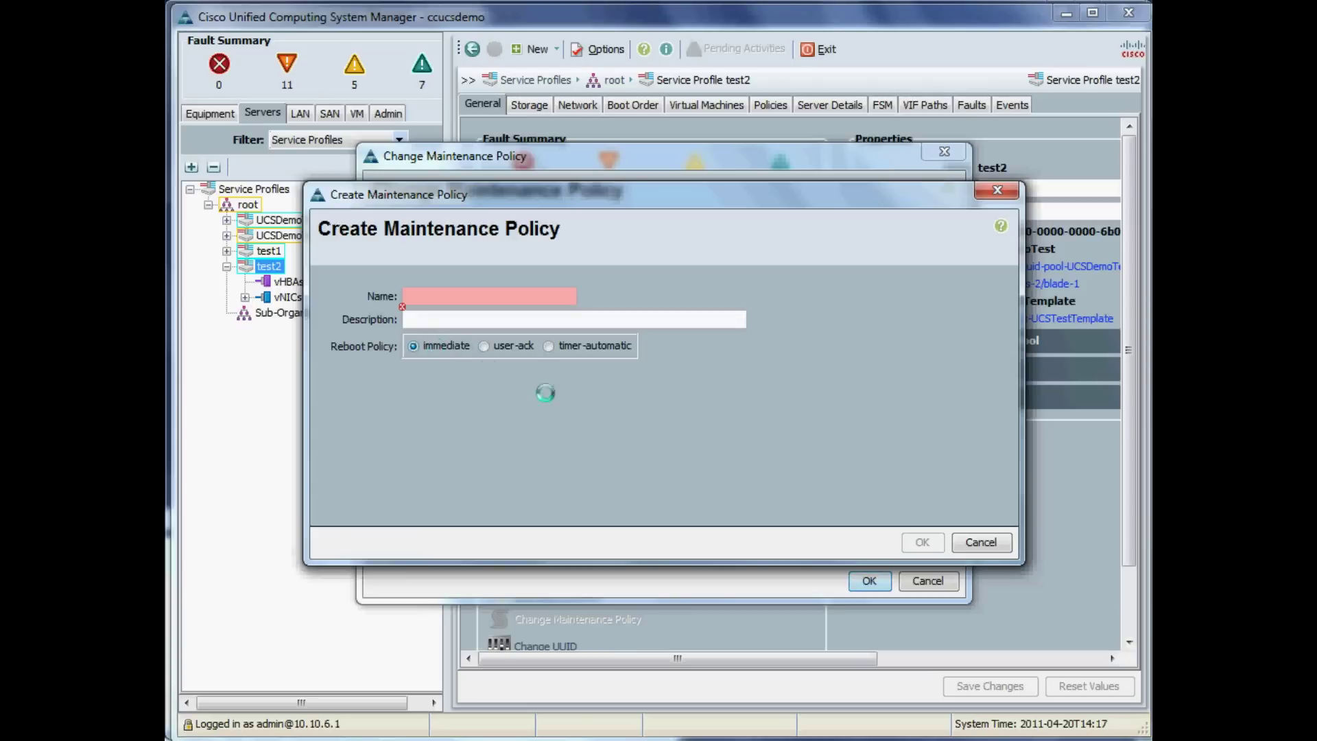
pyautogui.click(981, 542)
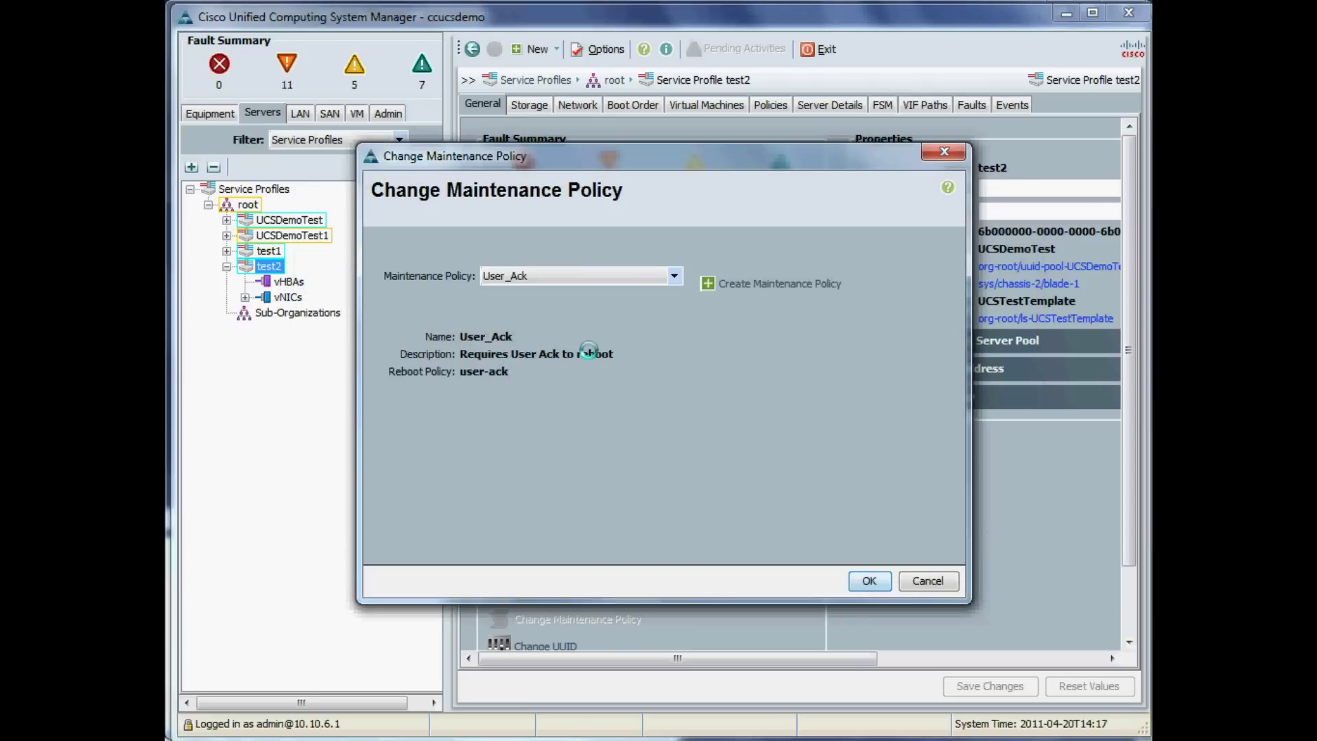
pyautogui.click(869, 582)
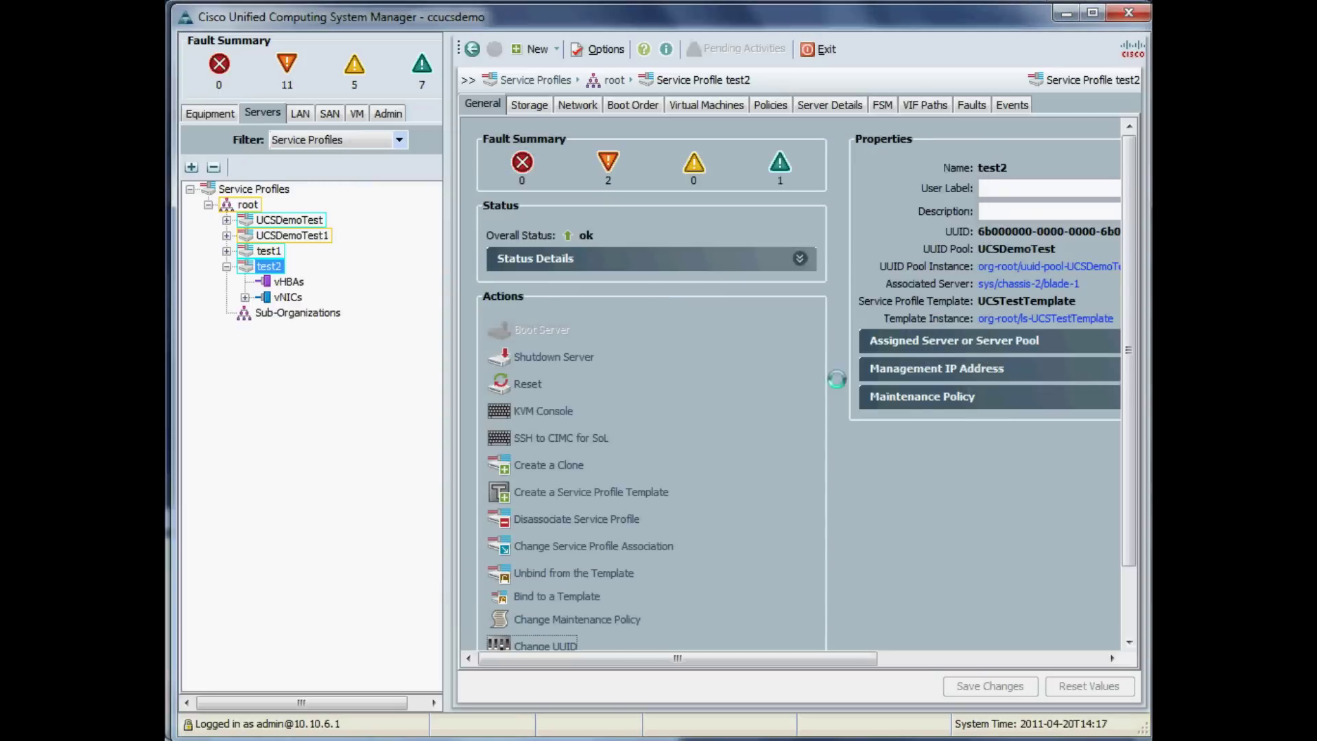
pyautogui.click(769, 104)
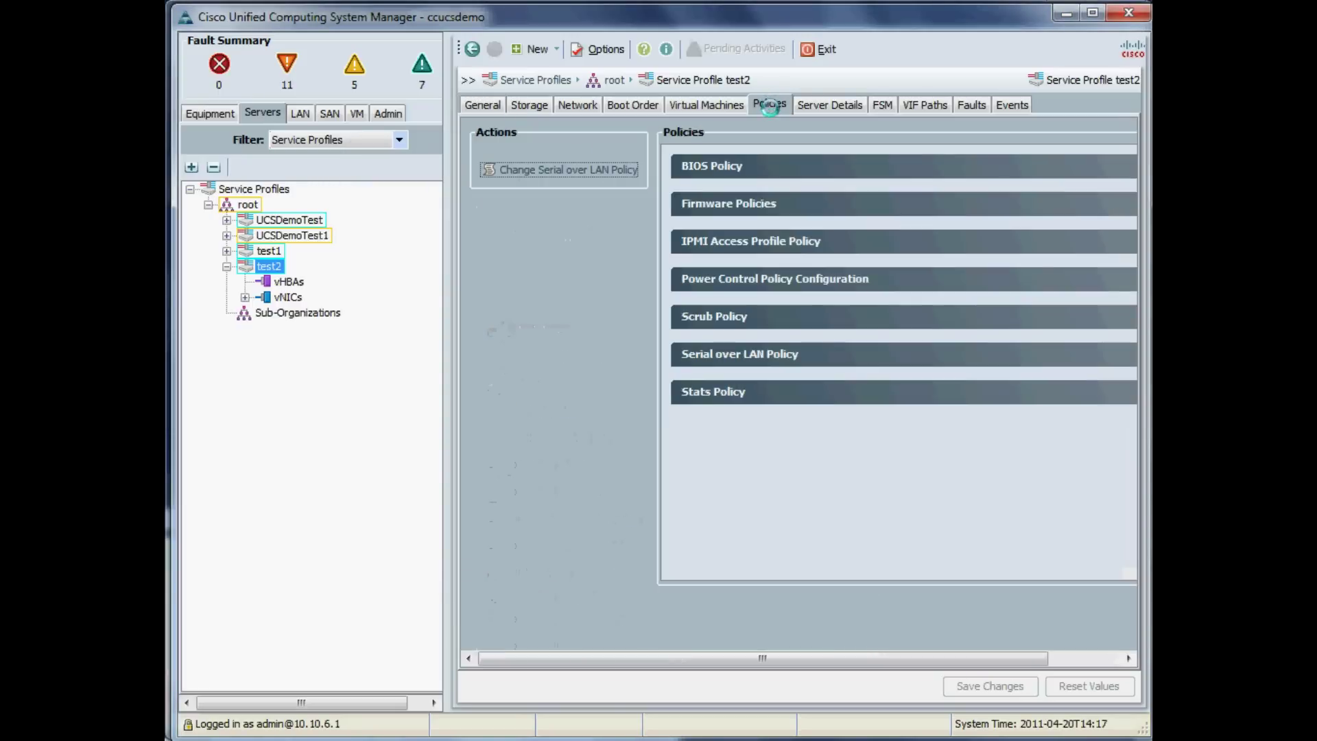
# - Choose 1.4_Update as test2's Host Firmware policy and confirm saving the change
pyautogui.click(761, 200)
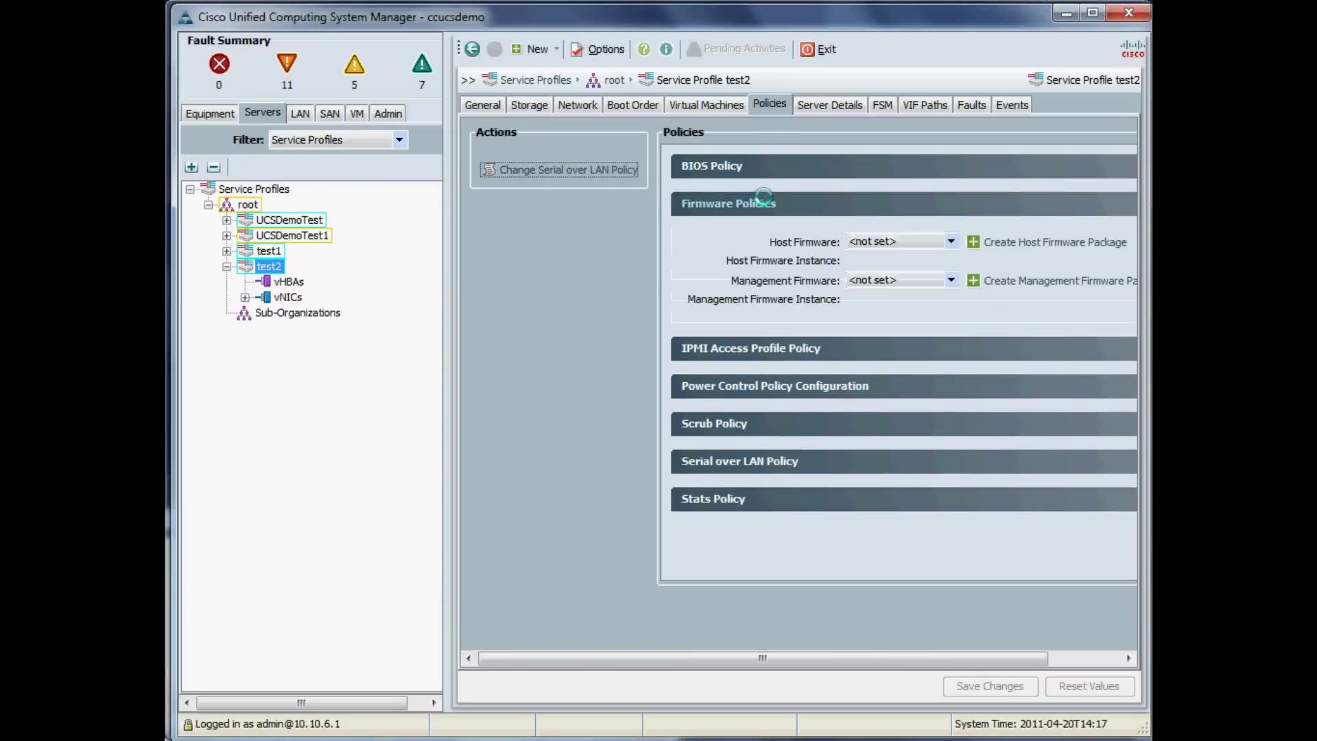
pyautogui.click(948, 236)
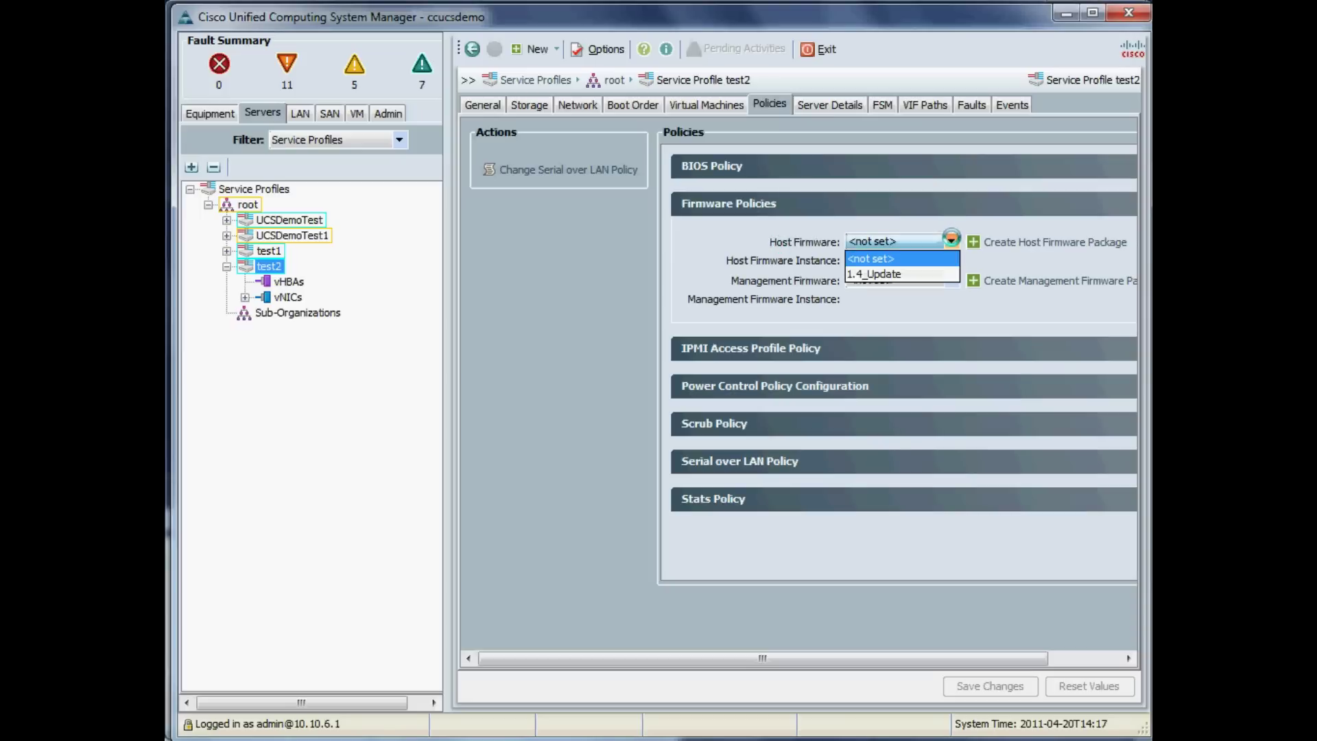
pyautogui.click(904, 273)
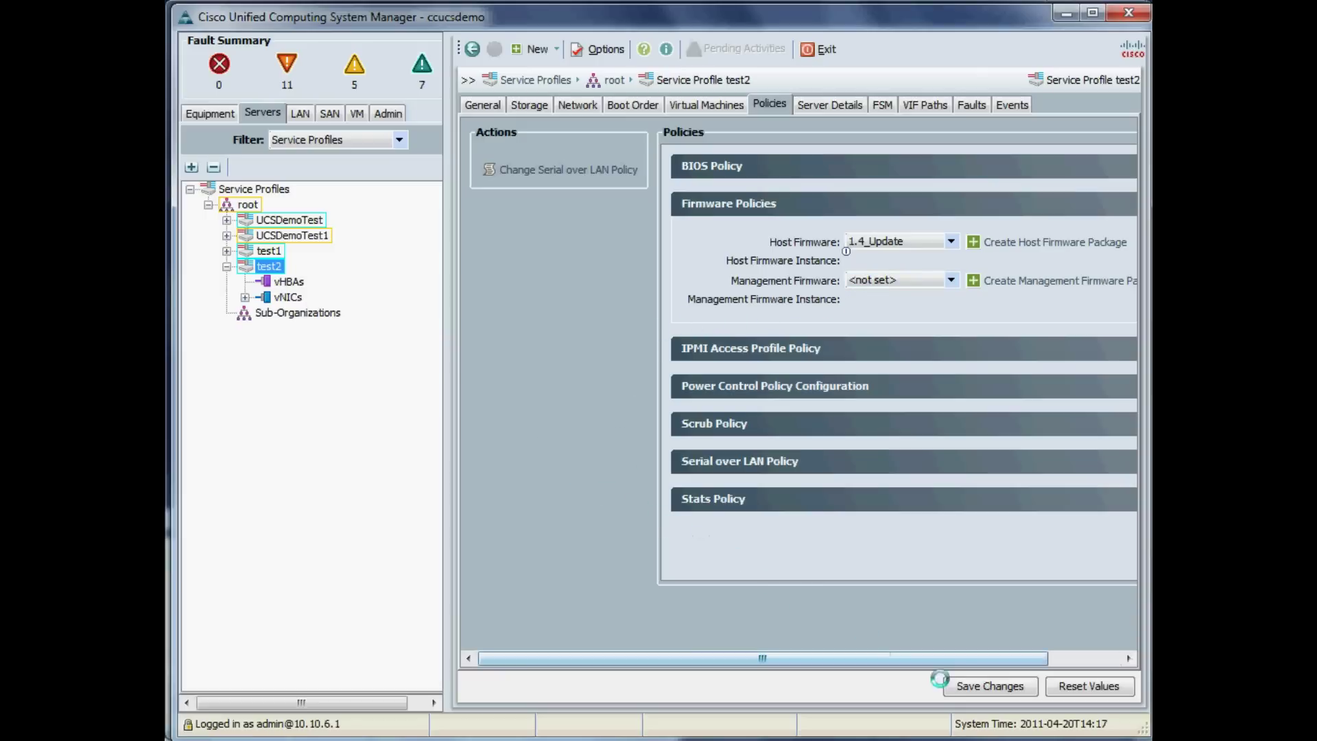
pyautogui.click(973, 684)
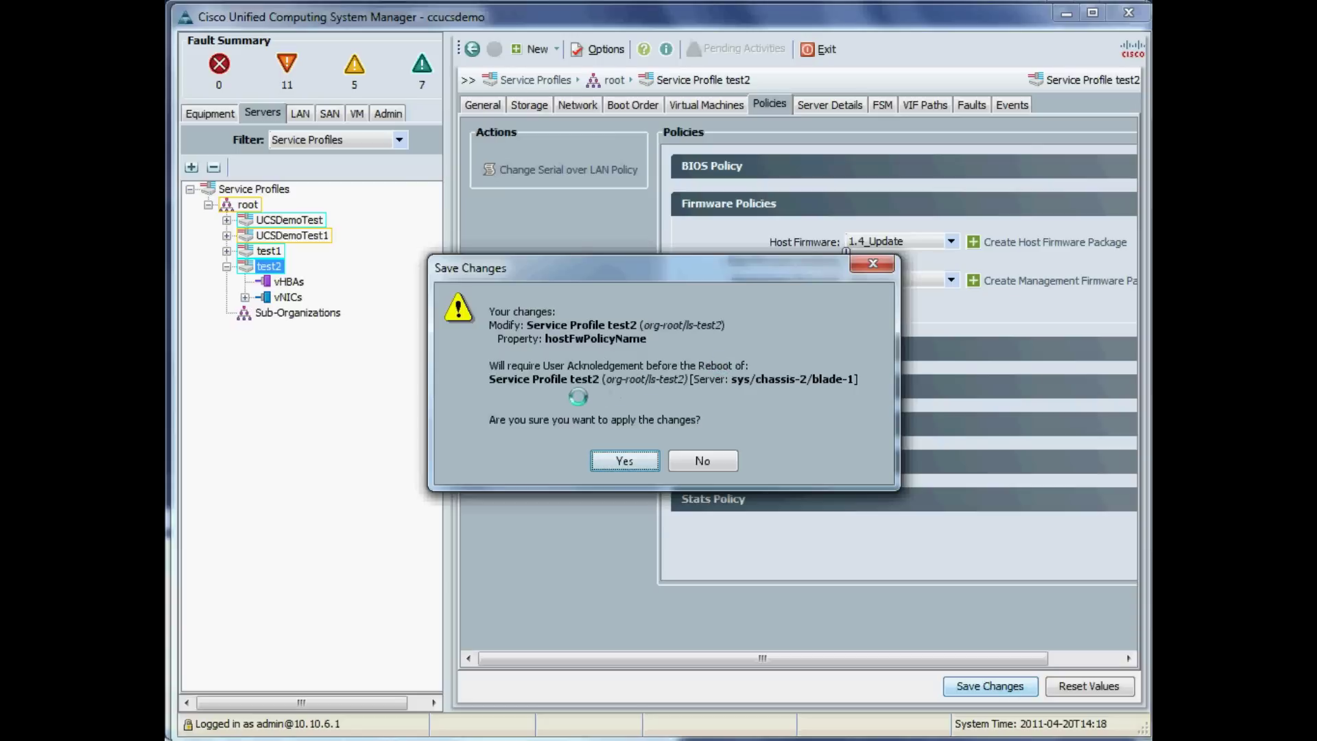
pyautogui.click(624, 459)
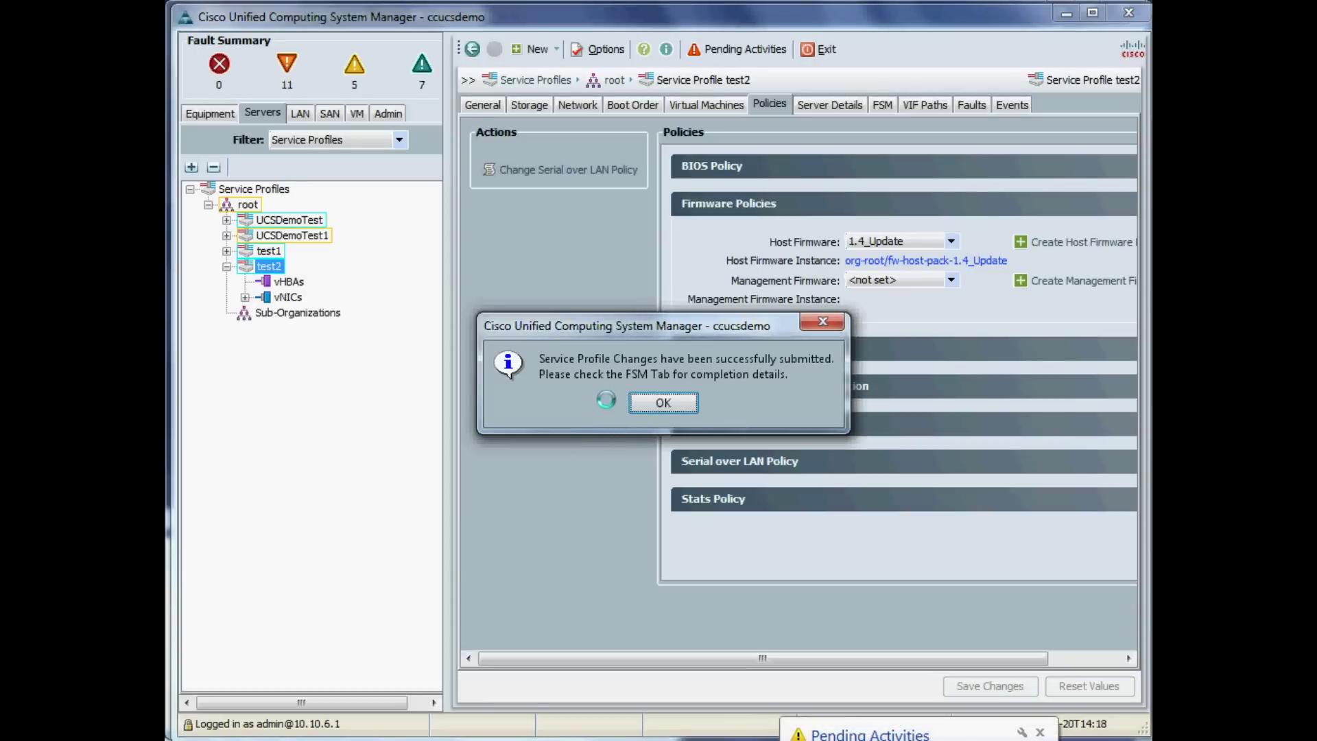
pyautogui.click(662, 399)
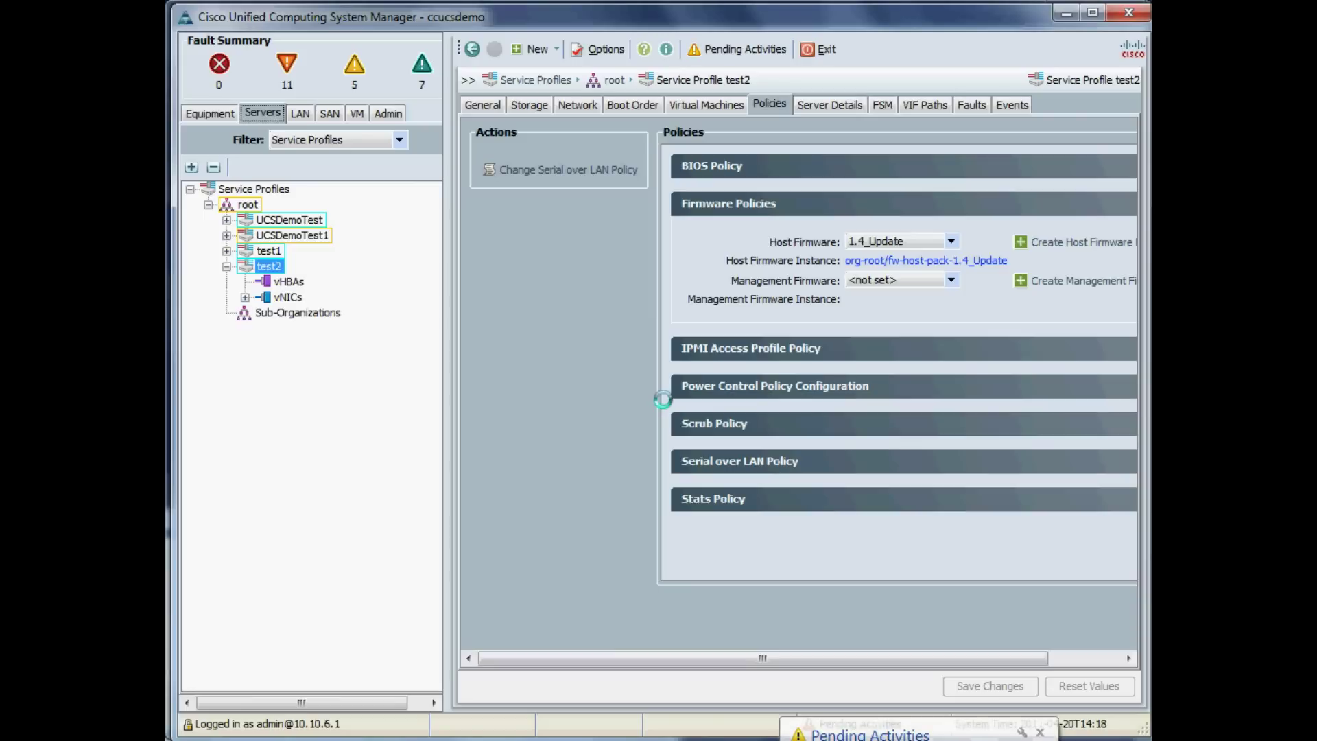
pyautogui.click(880, 104)
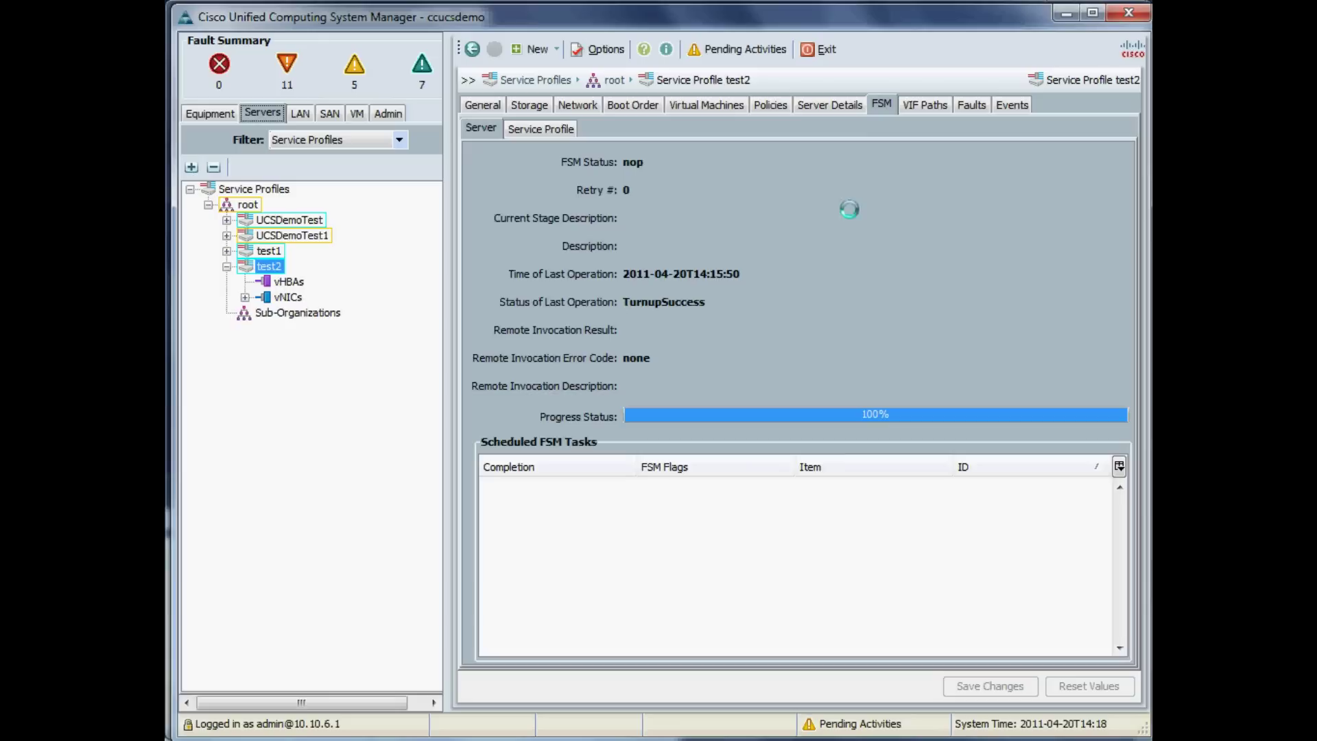
# - Acknowledge the pending activity with Reboot Now so blade-1 reboots for the firmware update
pyautogui.click(853, 723)
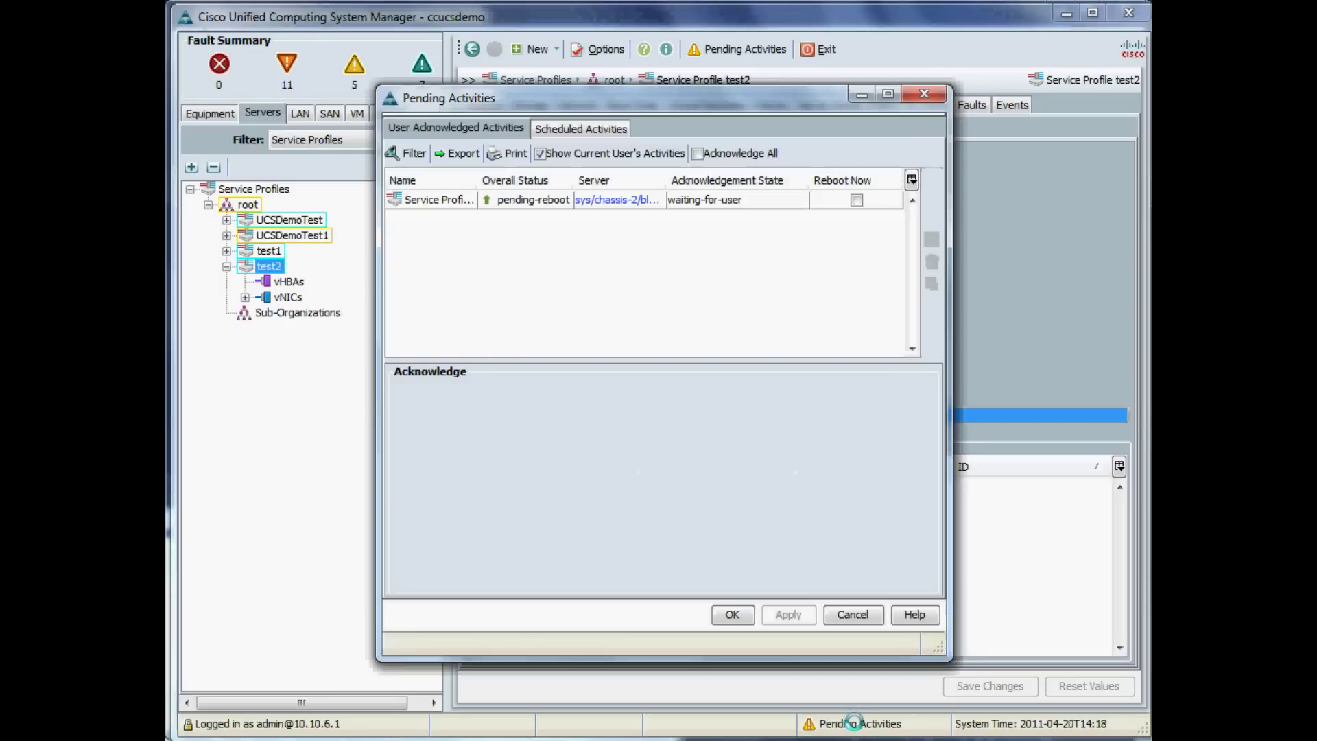
pyautogui.click(856, 199)
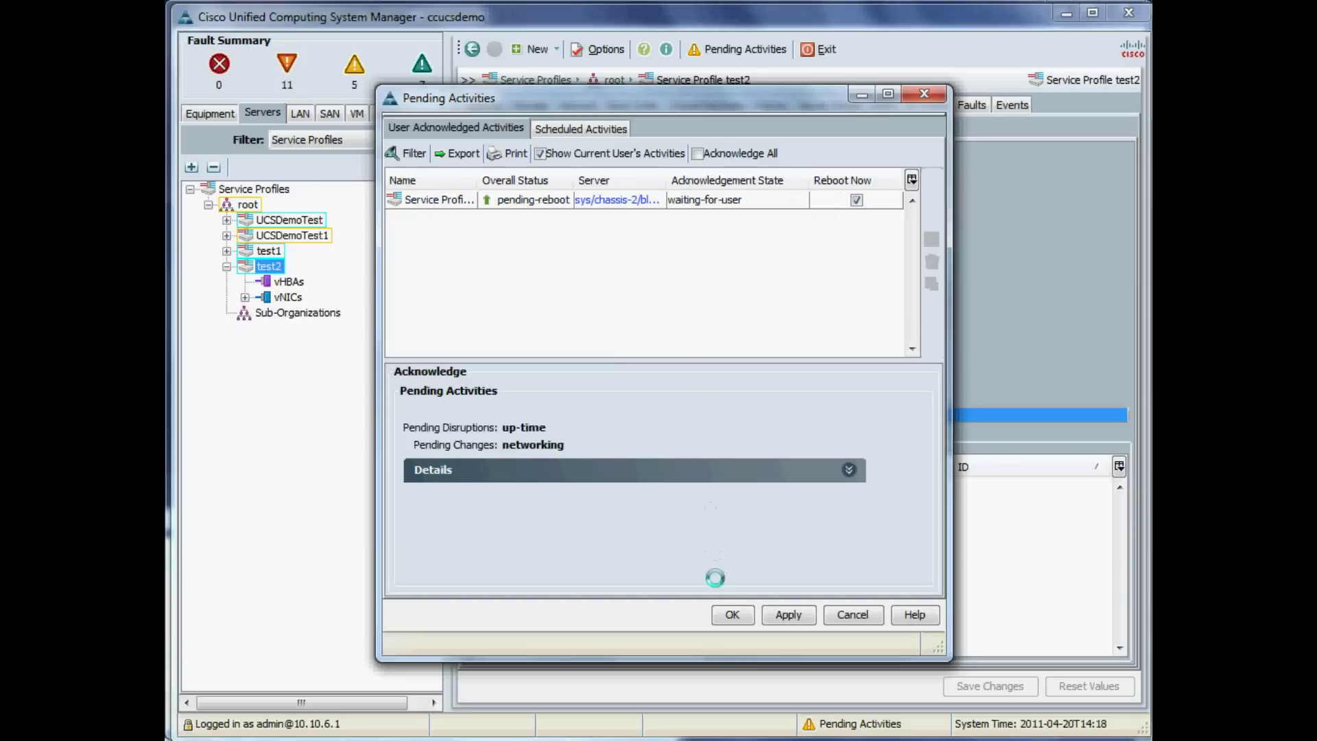
pyautogui.click(788, 615)
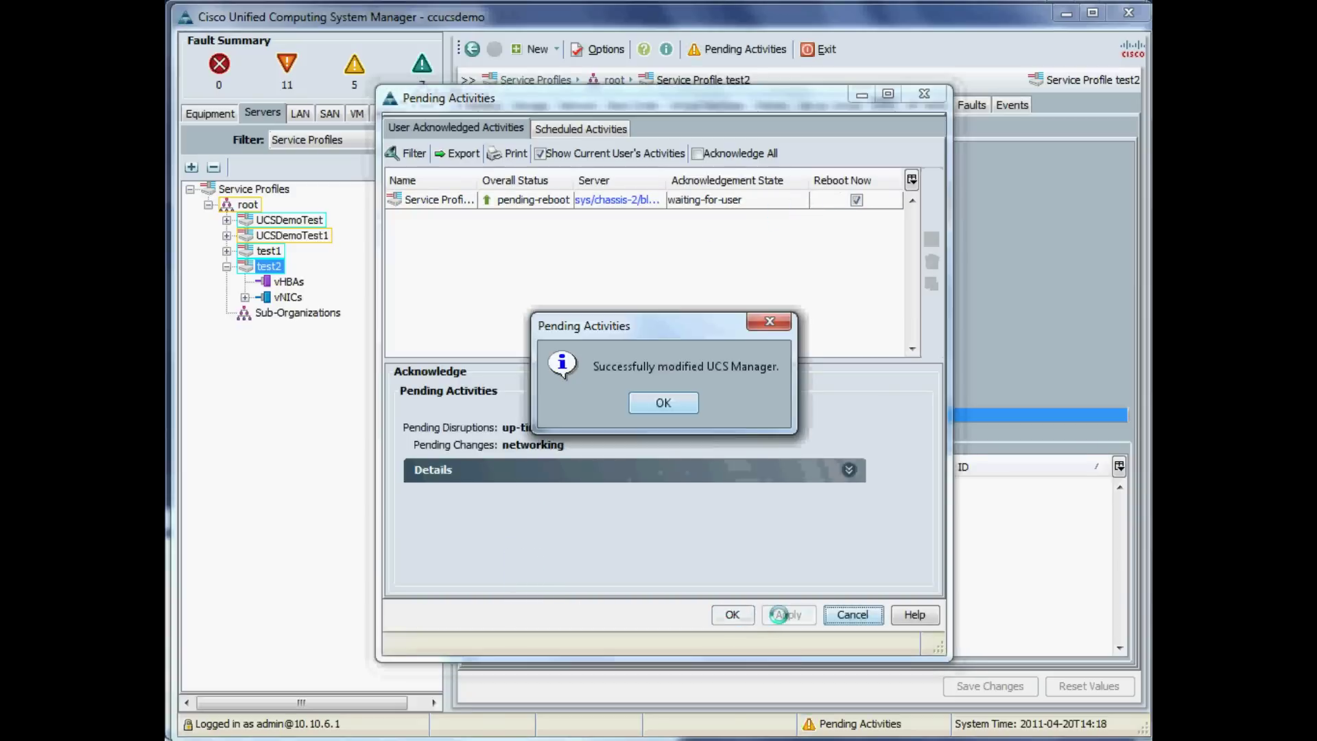
pyautogui.click(662, 403)
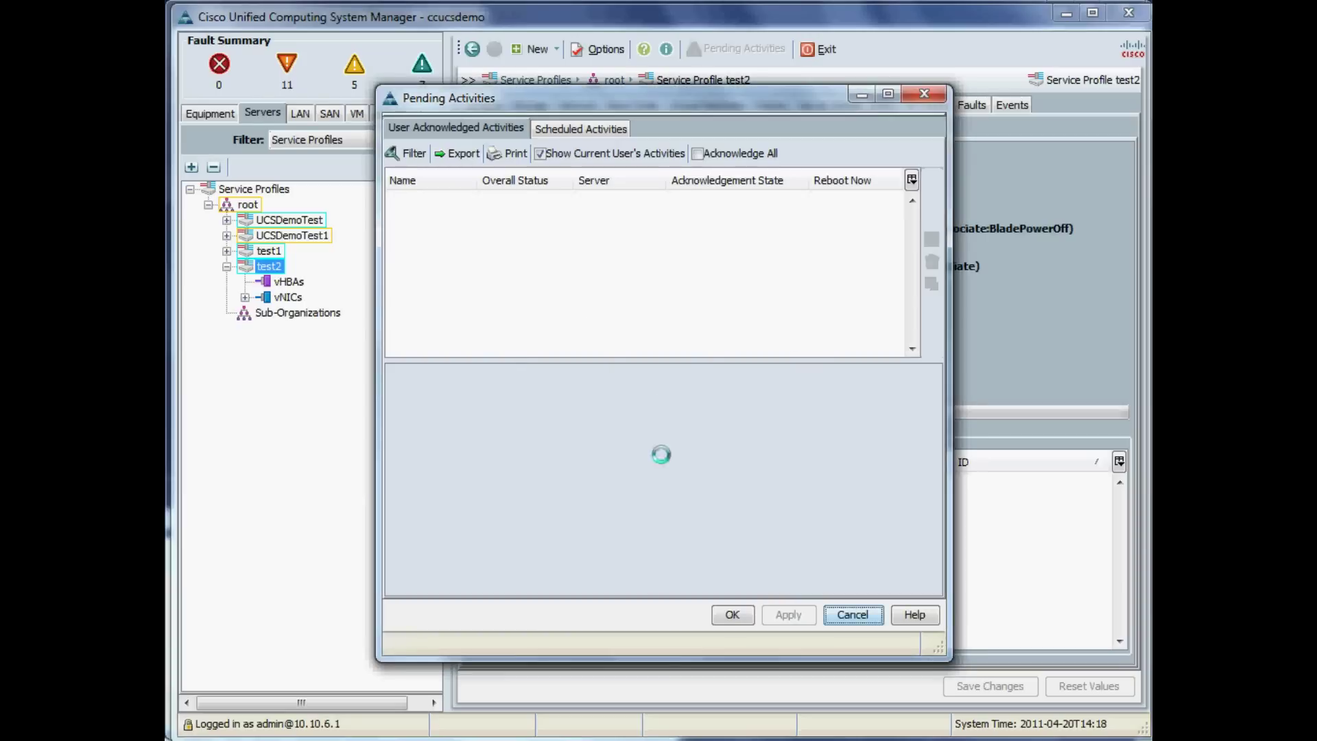
pyautogui.click(727, 613)
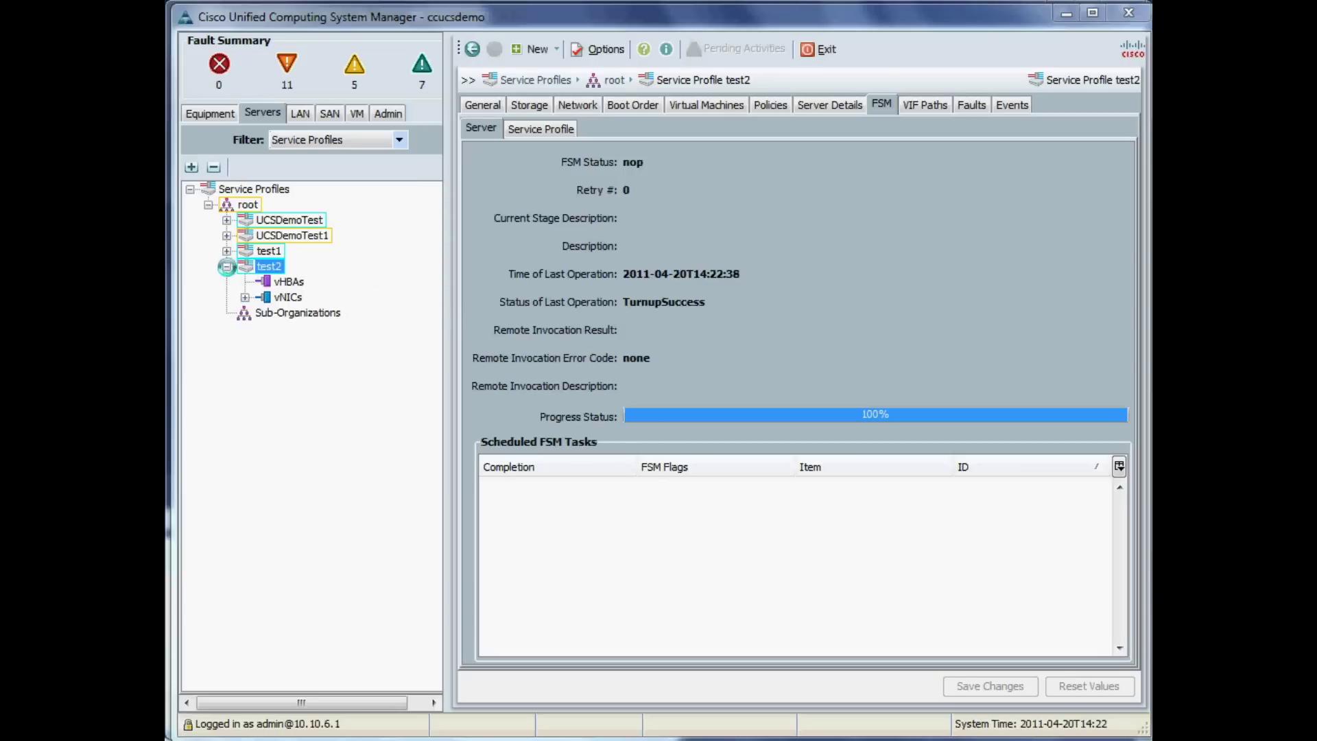
# - Collapse and re-expand test2 in the tree while the association completes
pyautogui.click(226, 266)
pyautogui.click(226, 267)
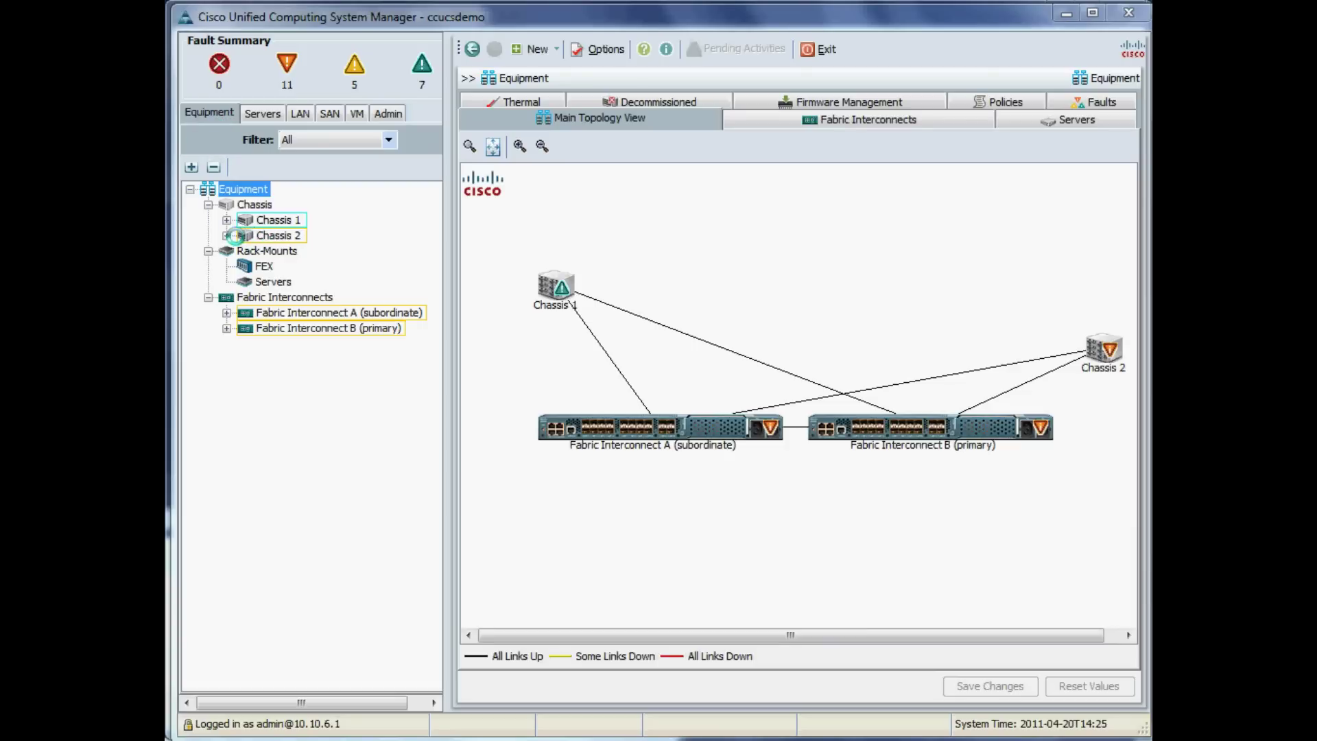
# - Check that Chassis 2 Server 1 and its interface cards run 1.4(1m) firmware
pyautogui.click(227, 235)
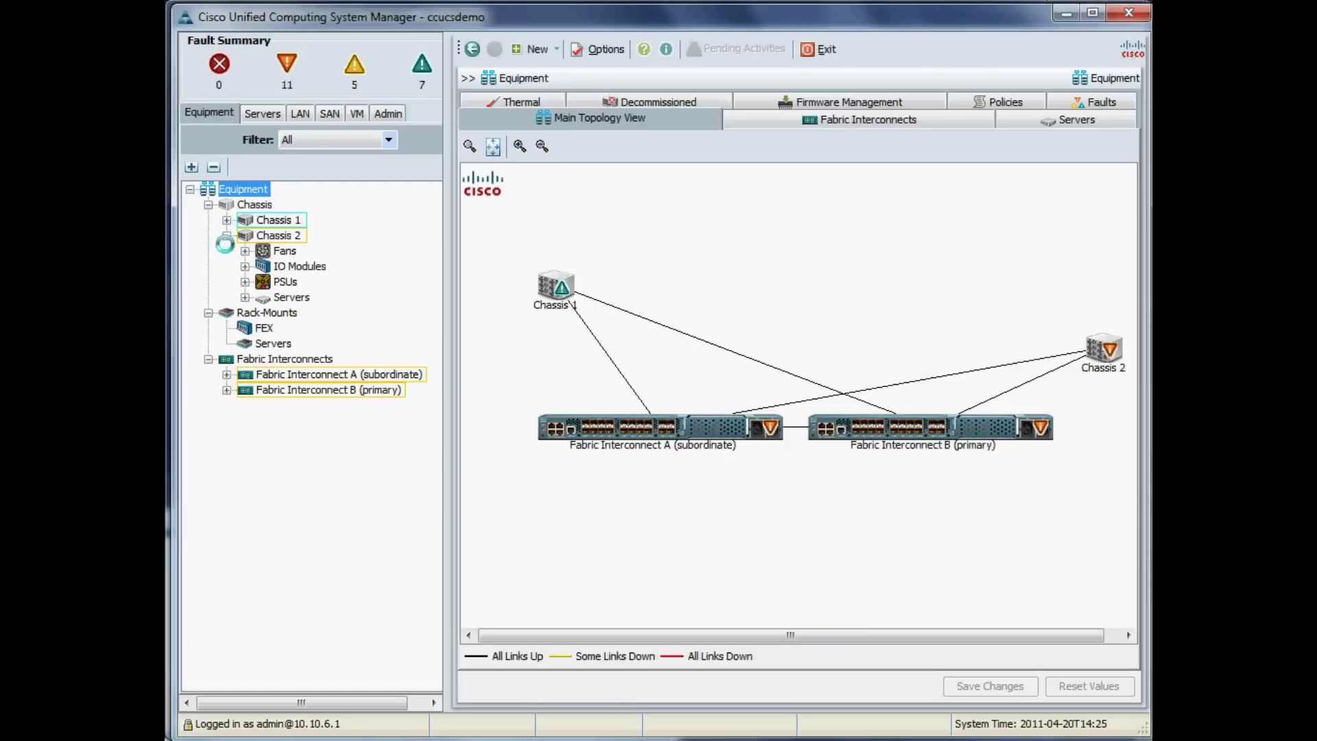
pyautogui.click(245, 297)
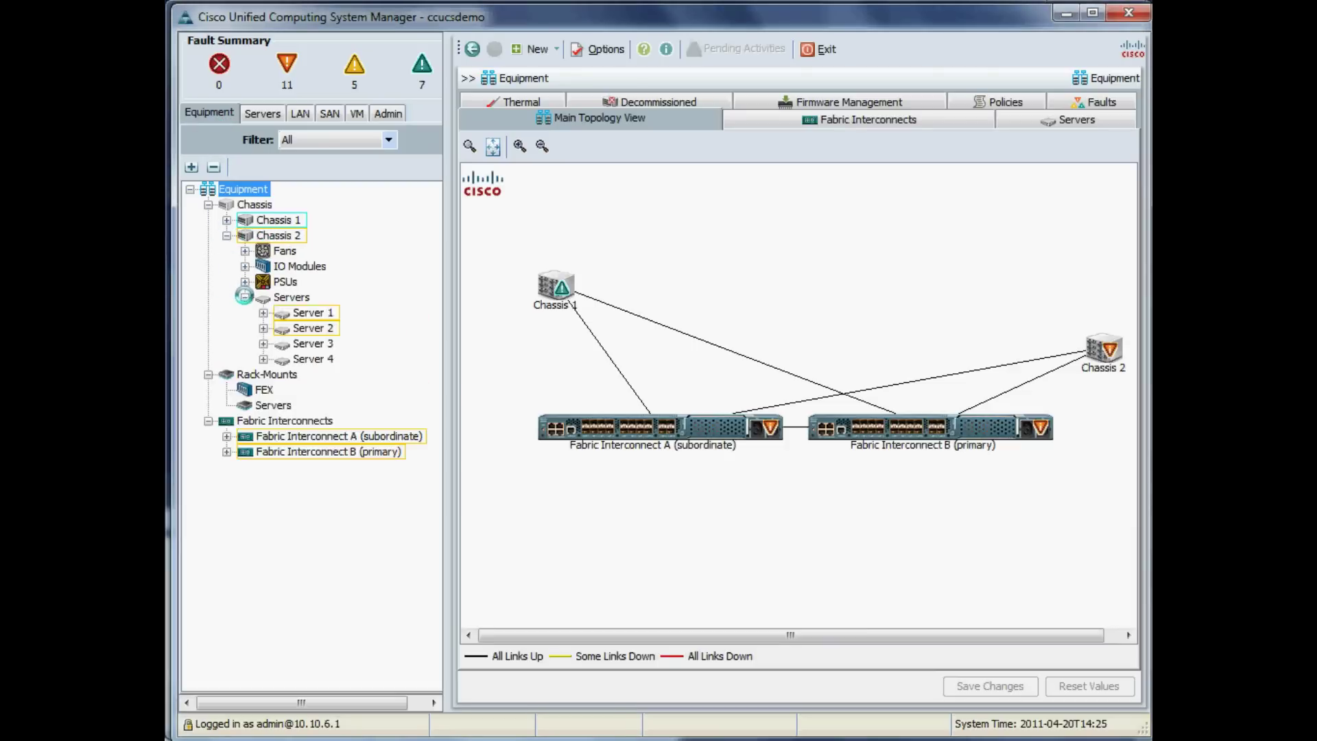
pyautogui.click(296, 312)
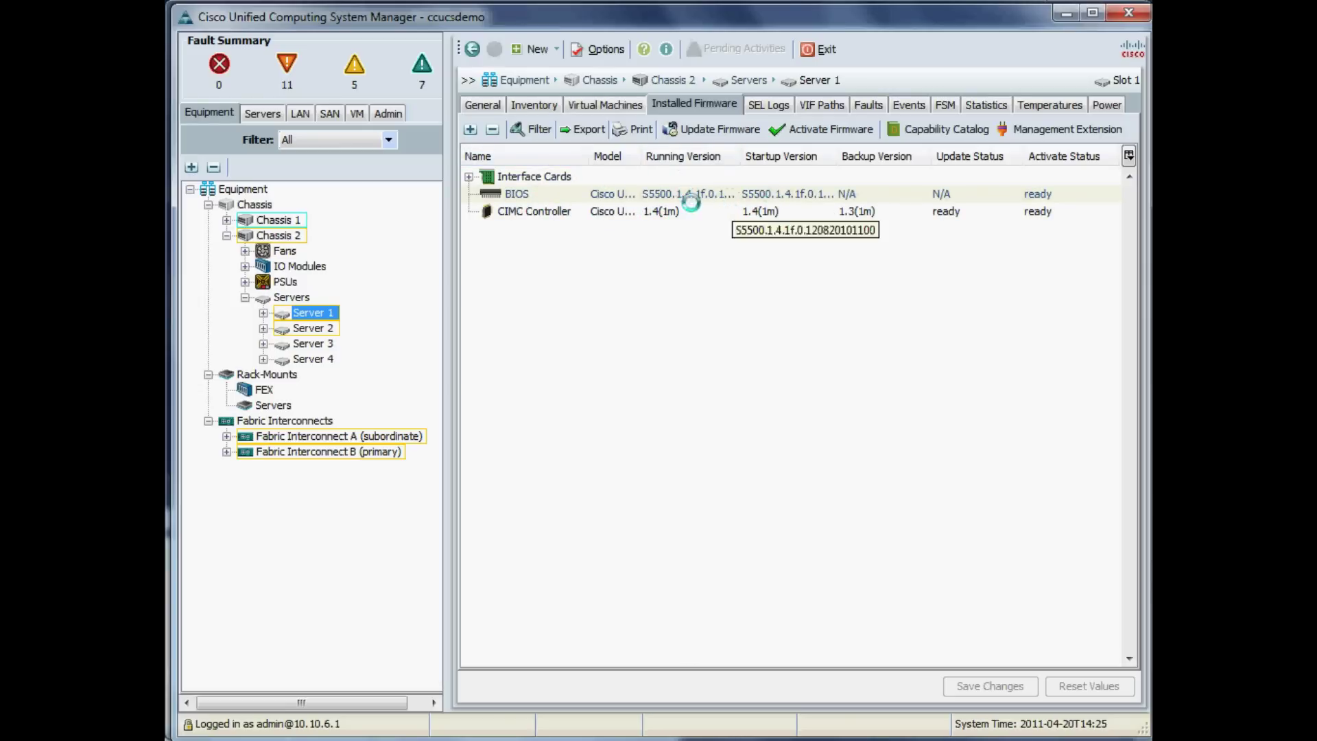
pyautogui.click(470, 176)
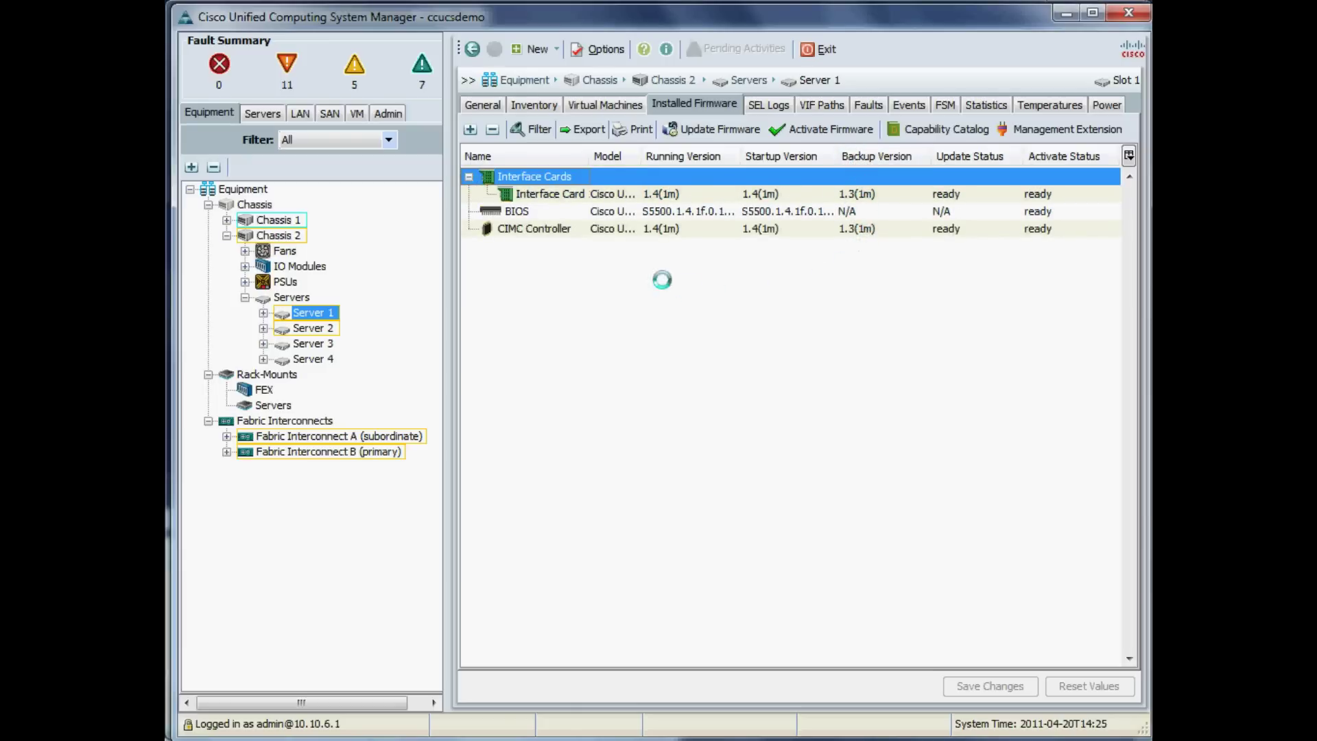
# - Show Chassis 2's Hybrid Display cabling diagram to the fabric interconnect ports
pyautogui.click(506, 83)
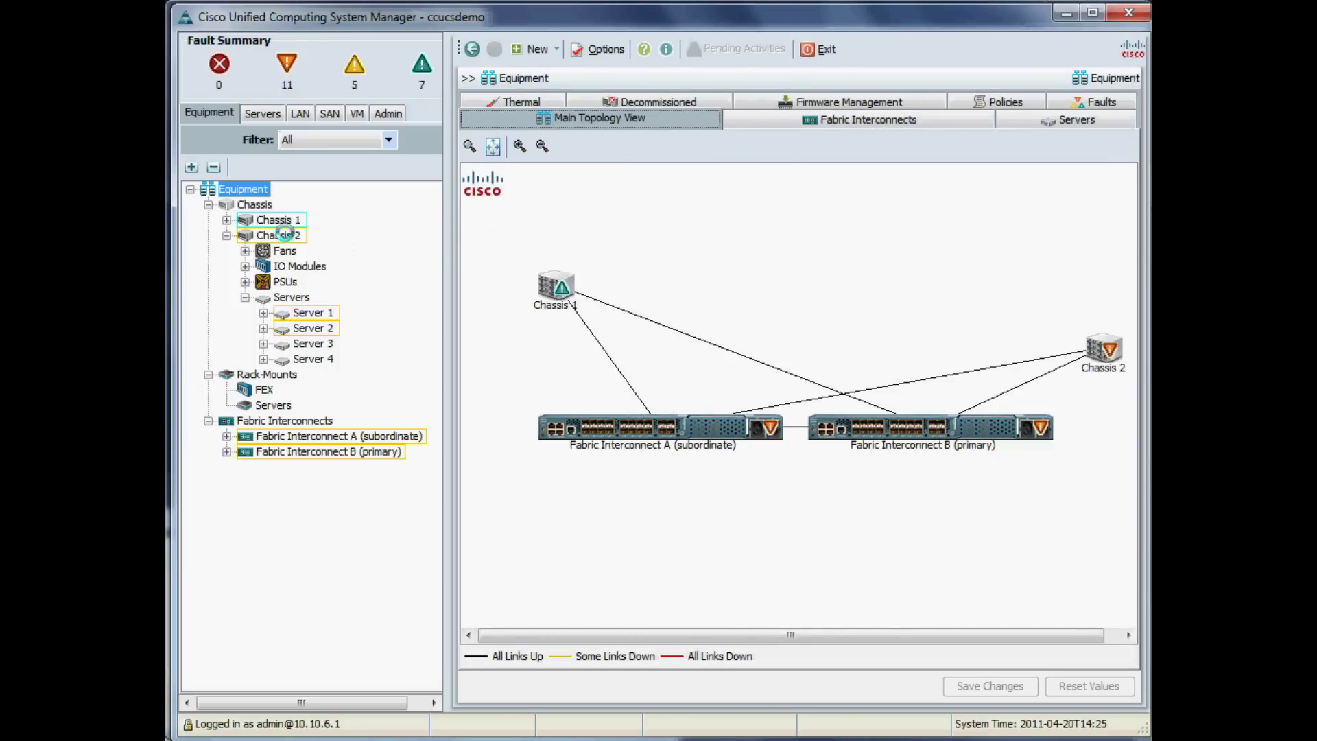
pyautogui.click(278, 235)
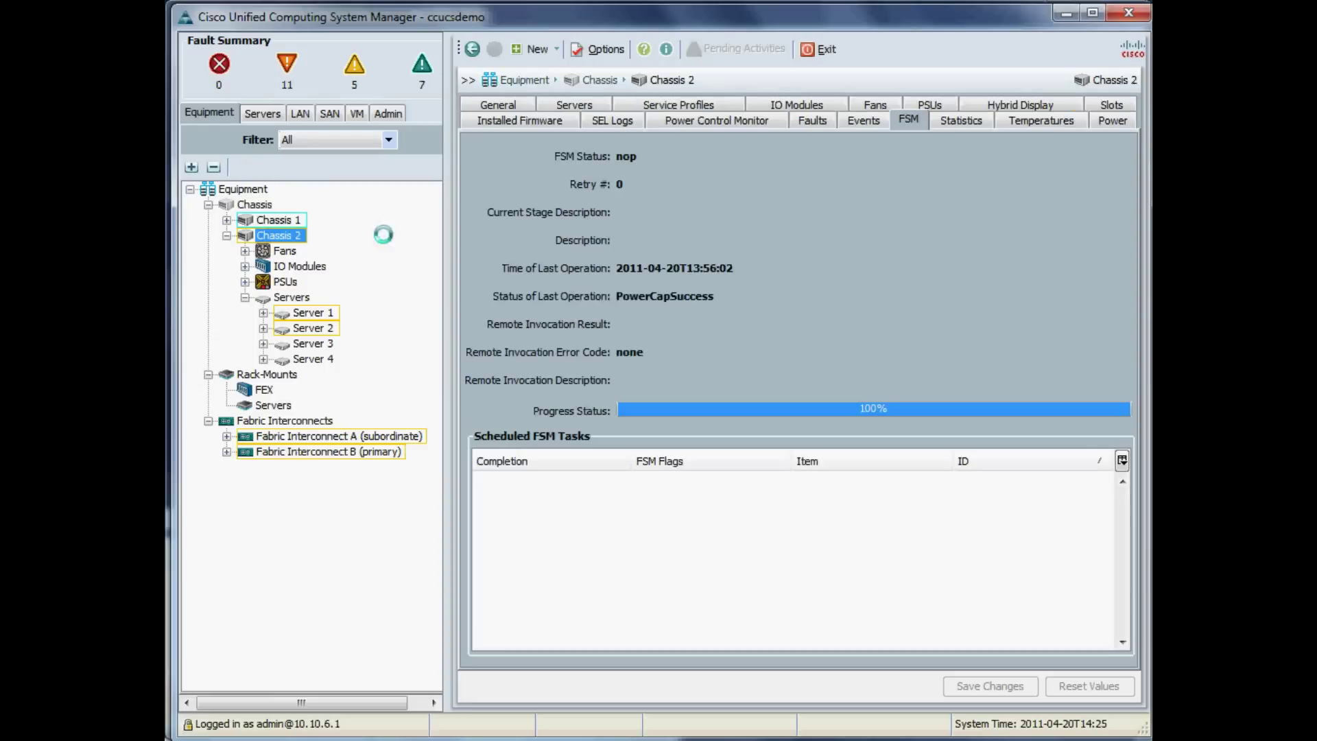
pyautogui.click(981, 106)
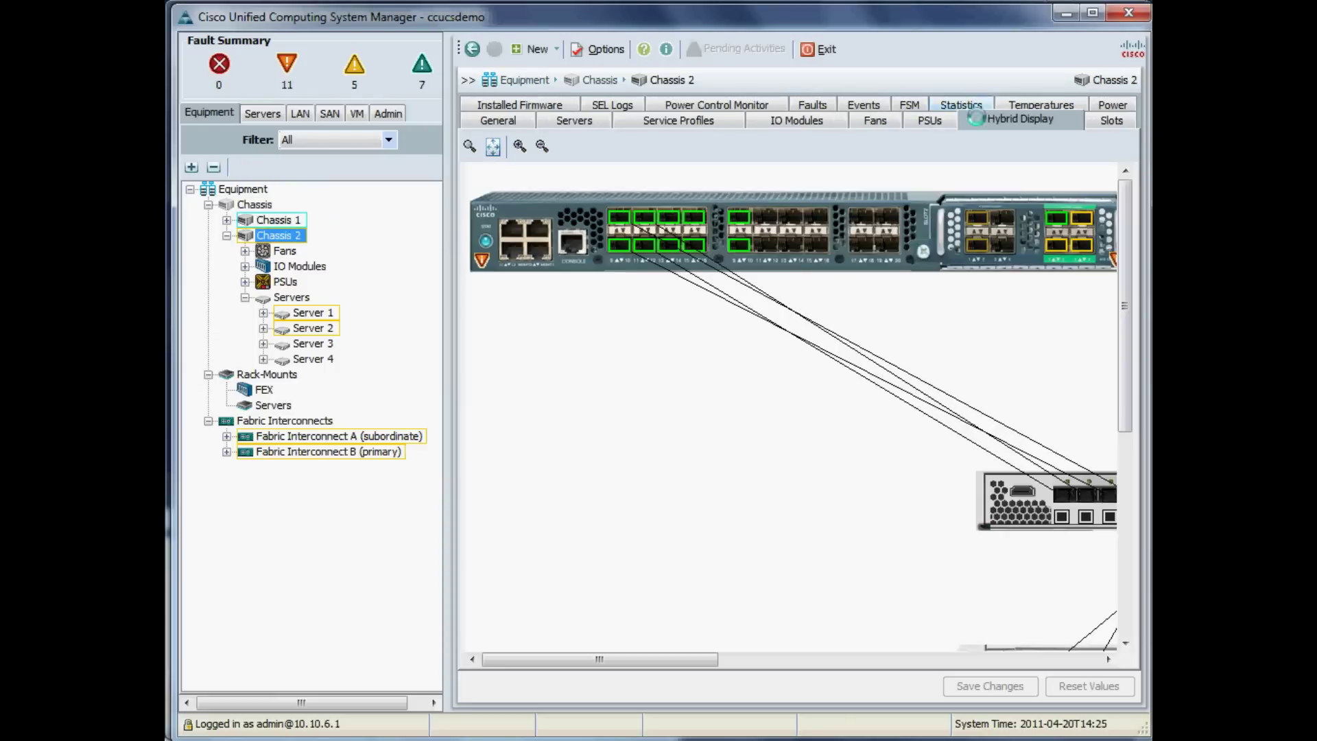